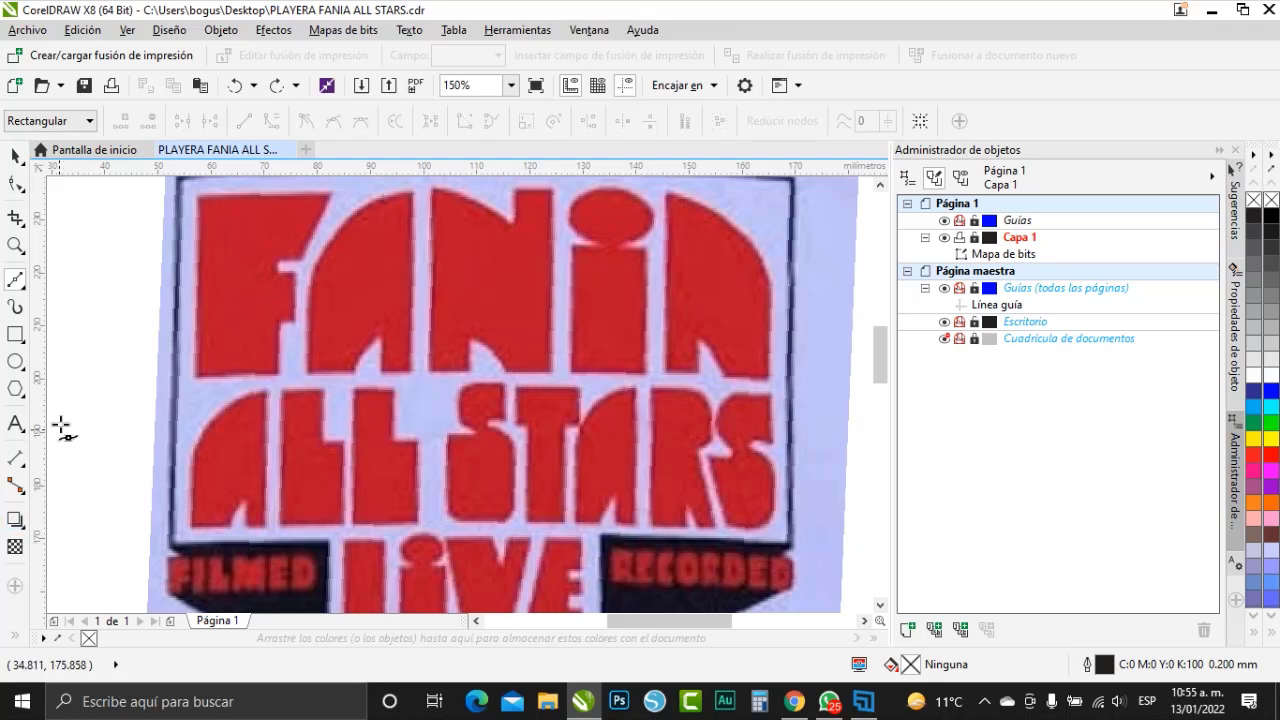
# - Select the traced logo's source image and convert it to a CMYK bitmap at 300 dpi
pyautogui.click(27, 290)
pyautogui.click(70, 297)
pyautogui.scroll(2, 197, 205)
pyautogui.click(15, 155)
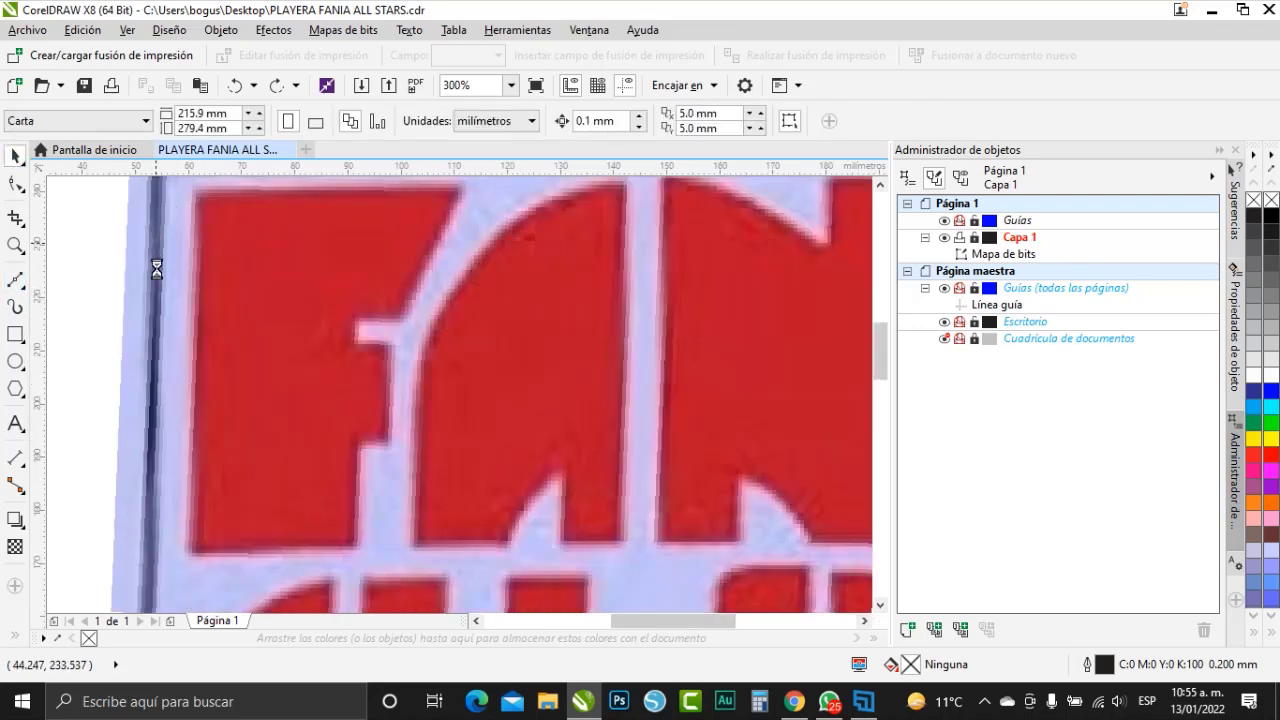
pyautogui.scroll(-4, 271, 371)
pyautogui.click(309, 209)
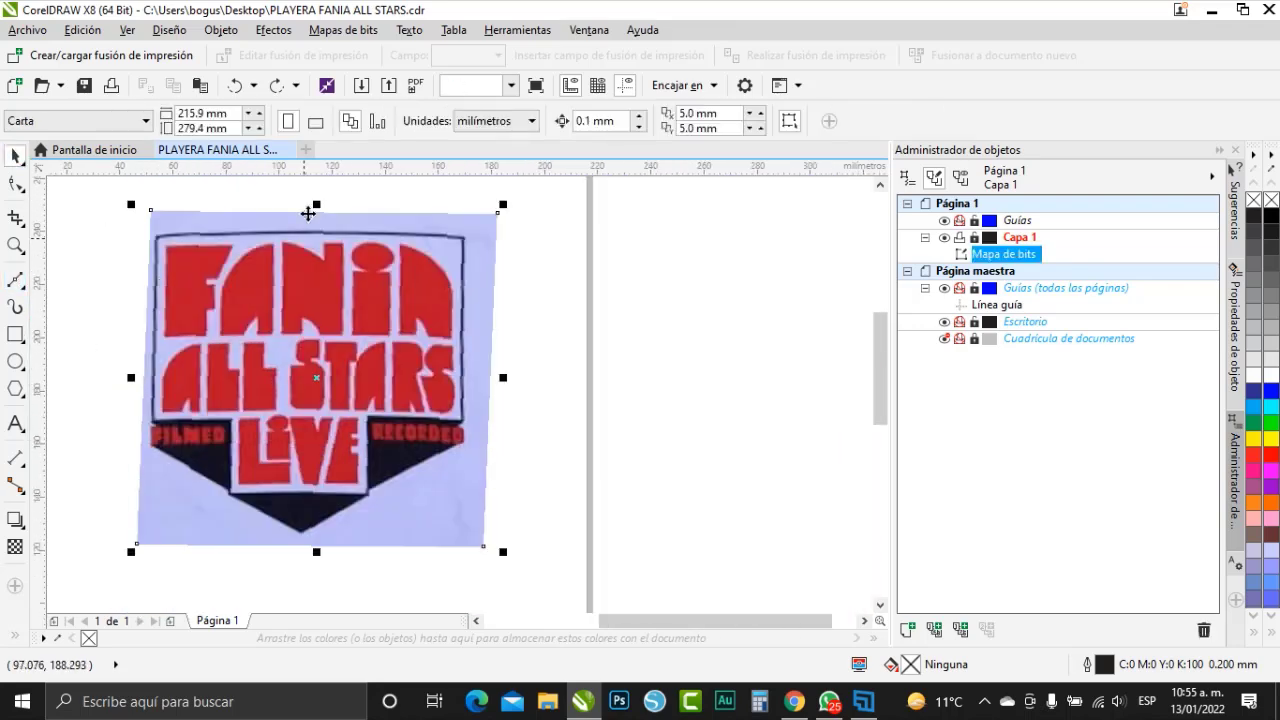
pyautogui.click(357, 31)
pyautogui.click(366, 56)
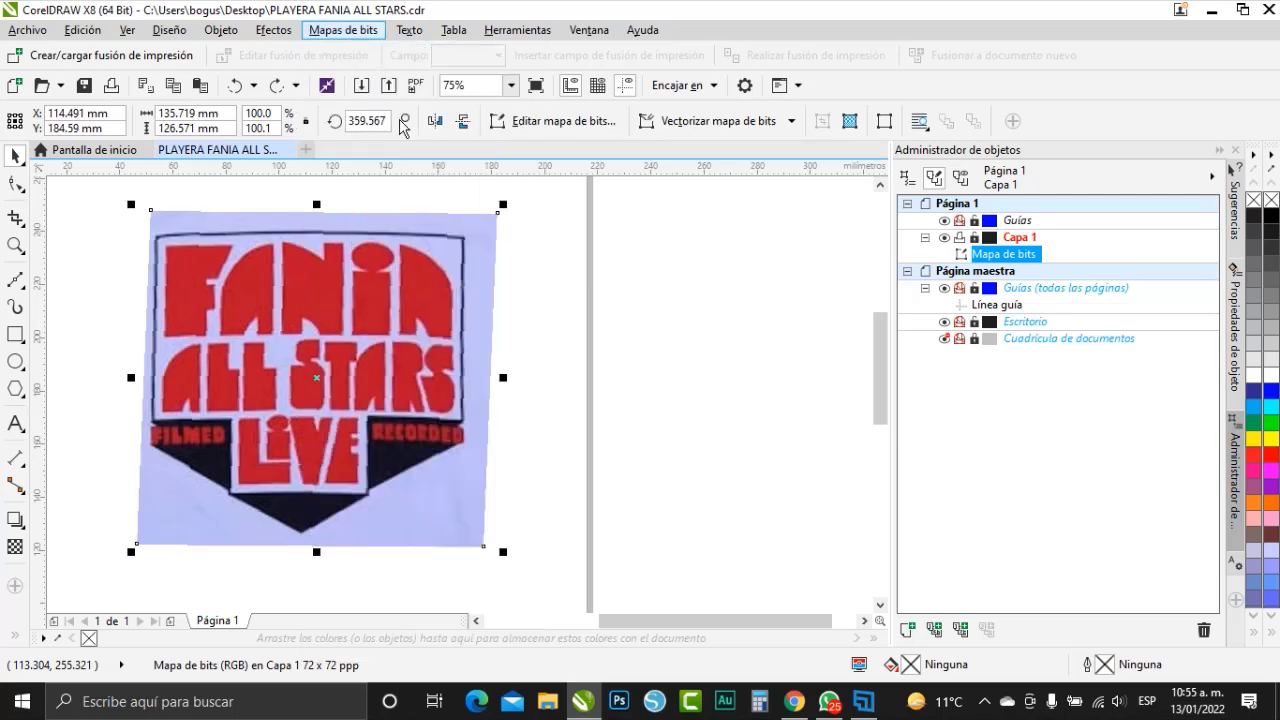
pyautogui.click(655, 448)
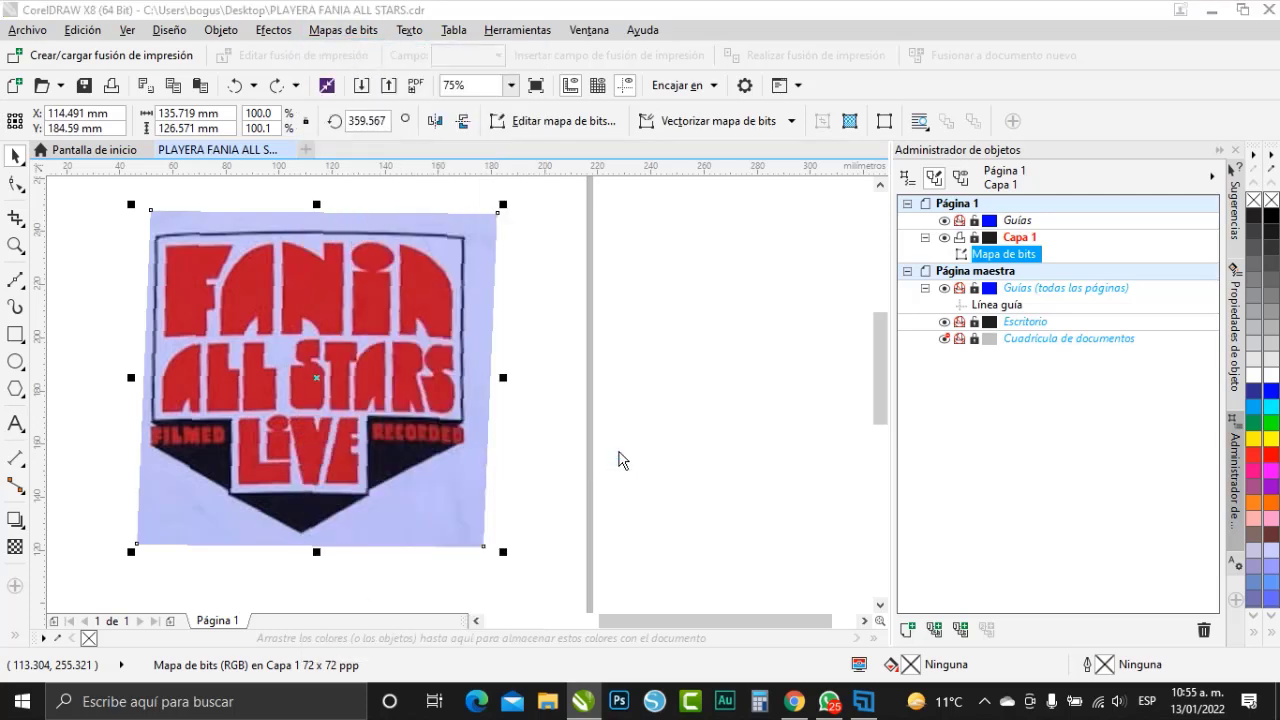
# - Trace the F of FANIA with the Bézier tool from its upper-left corner down the left side, along the base and around the lower step
pyautogui.scroll(4, 140, 252)
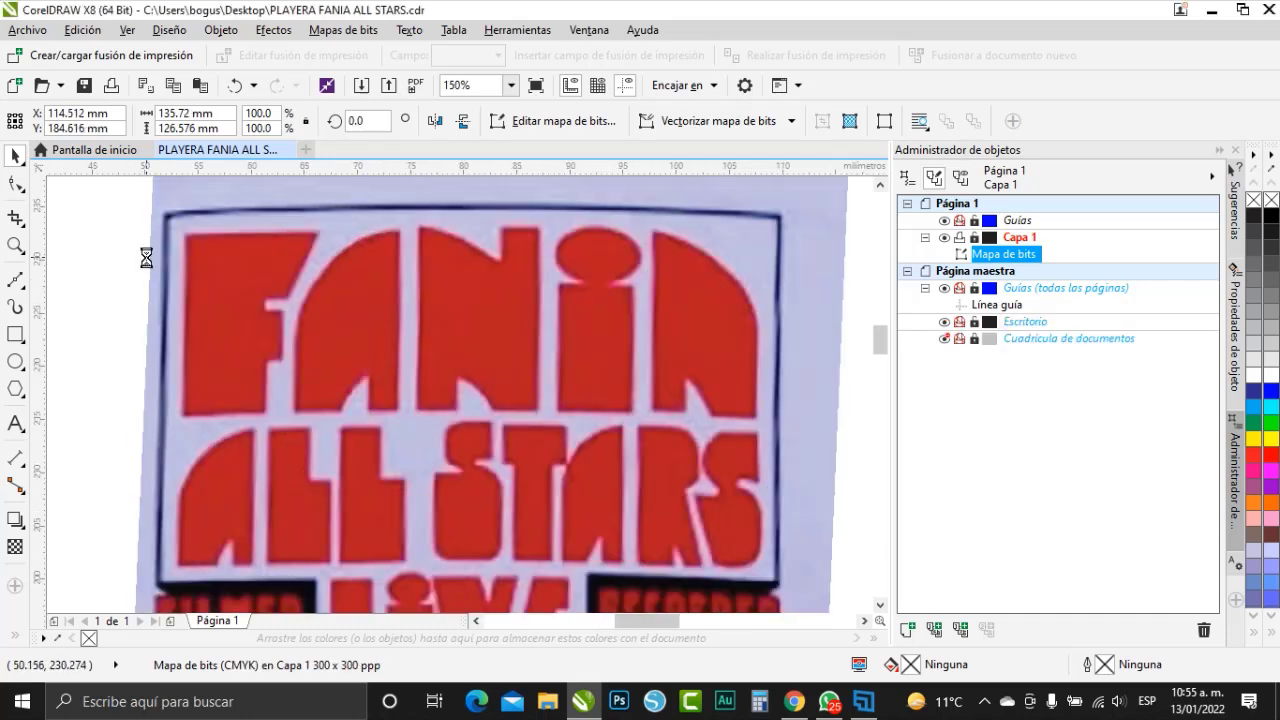
pyautogui.click(16, 282)
pyautogui.click(227, 208)
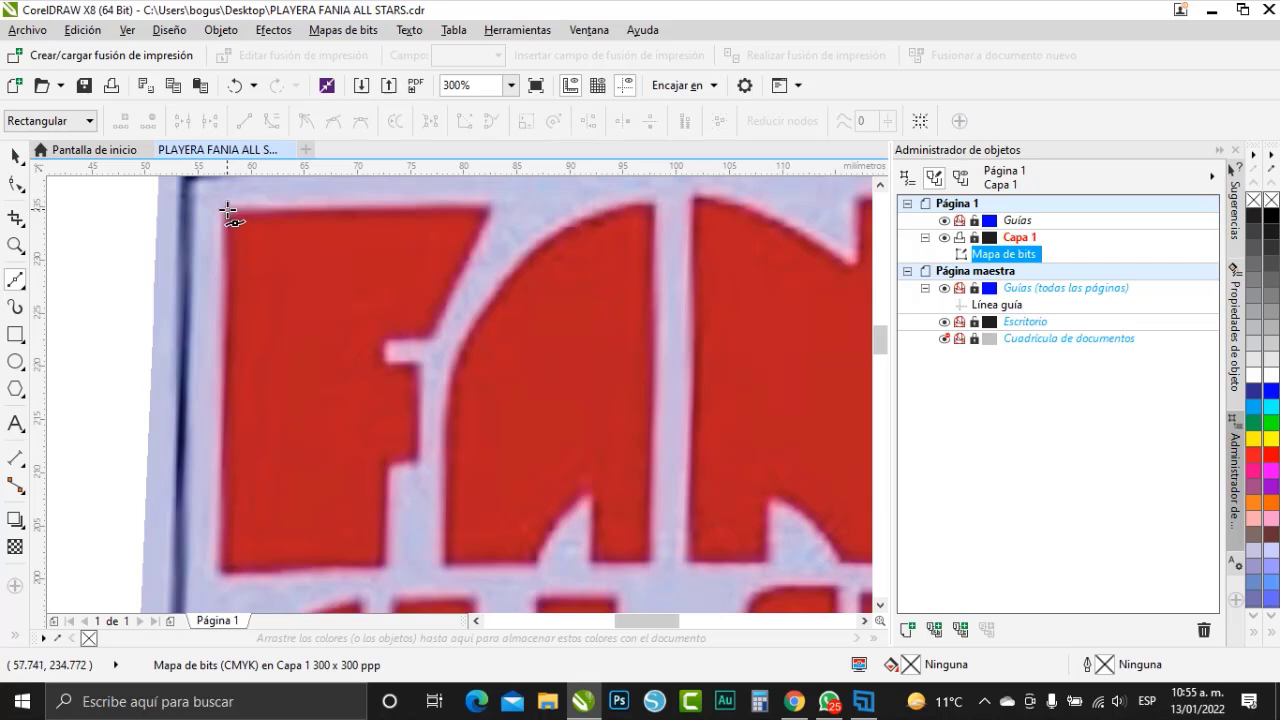
pyautogui.click(224, 573)
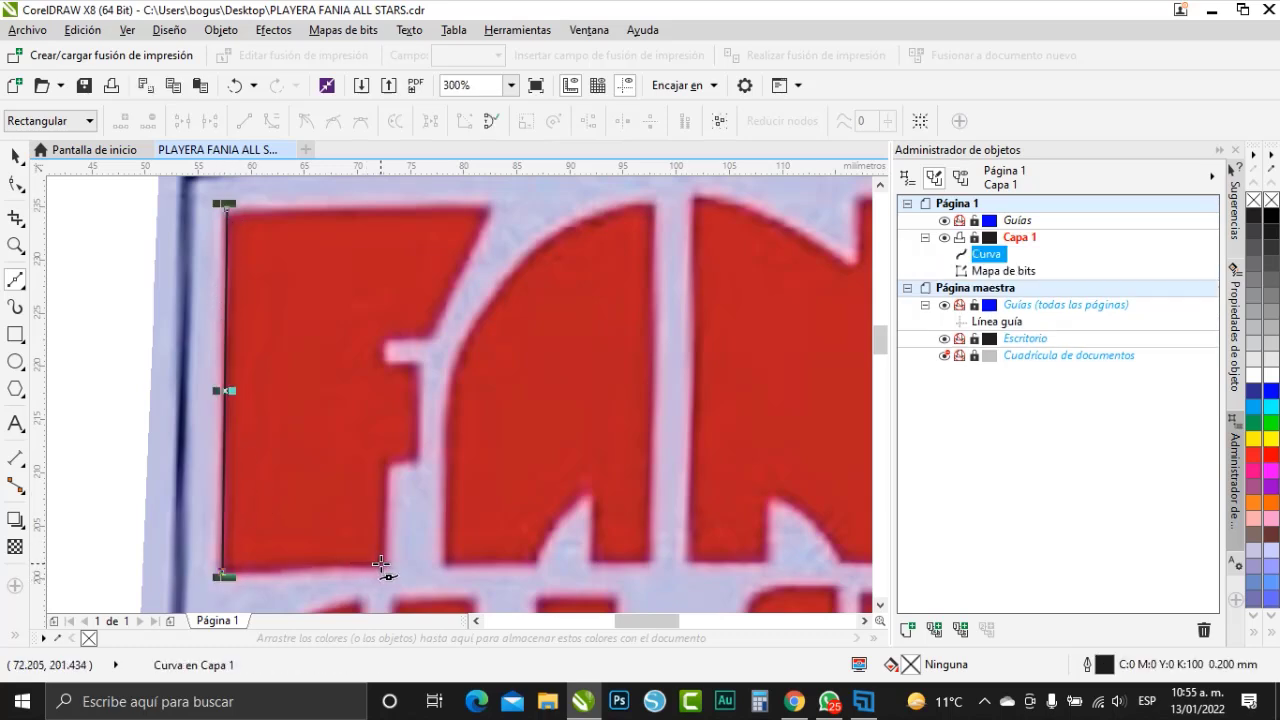
pyautogui.click(382, 565)
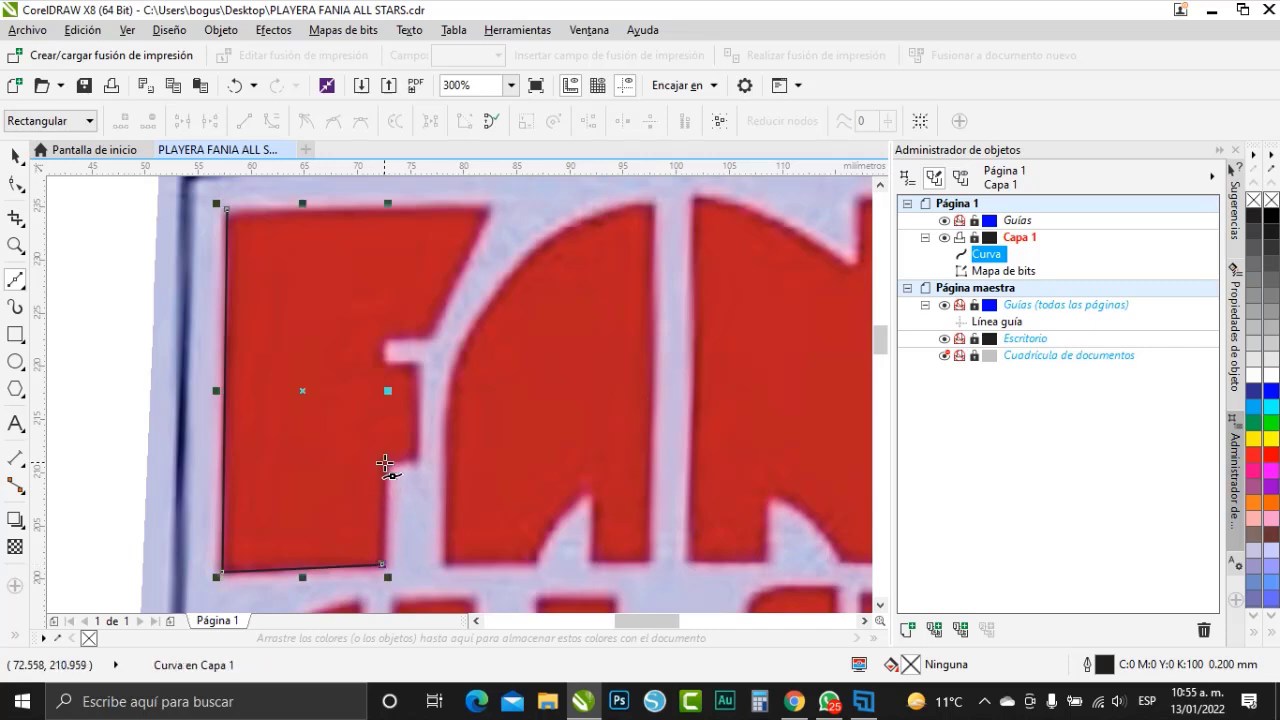
pyautogui.click(384, 463)
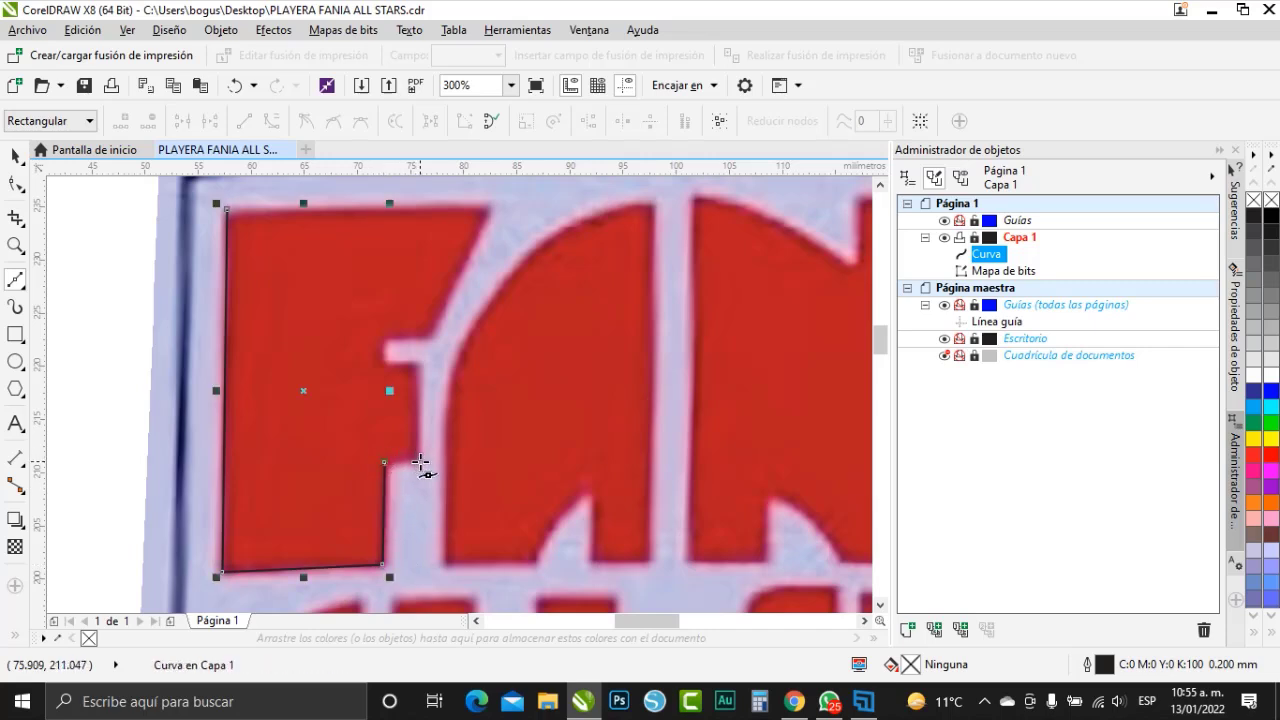
pyautogui.click(416, 462)
# - Continue the F outline around the small middle notch and up the slanted edge, closing it at the upper-left starting corner
pyautogui.scroll(2, 422, 458)
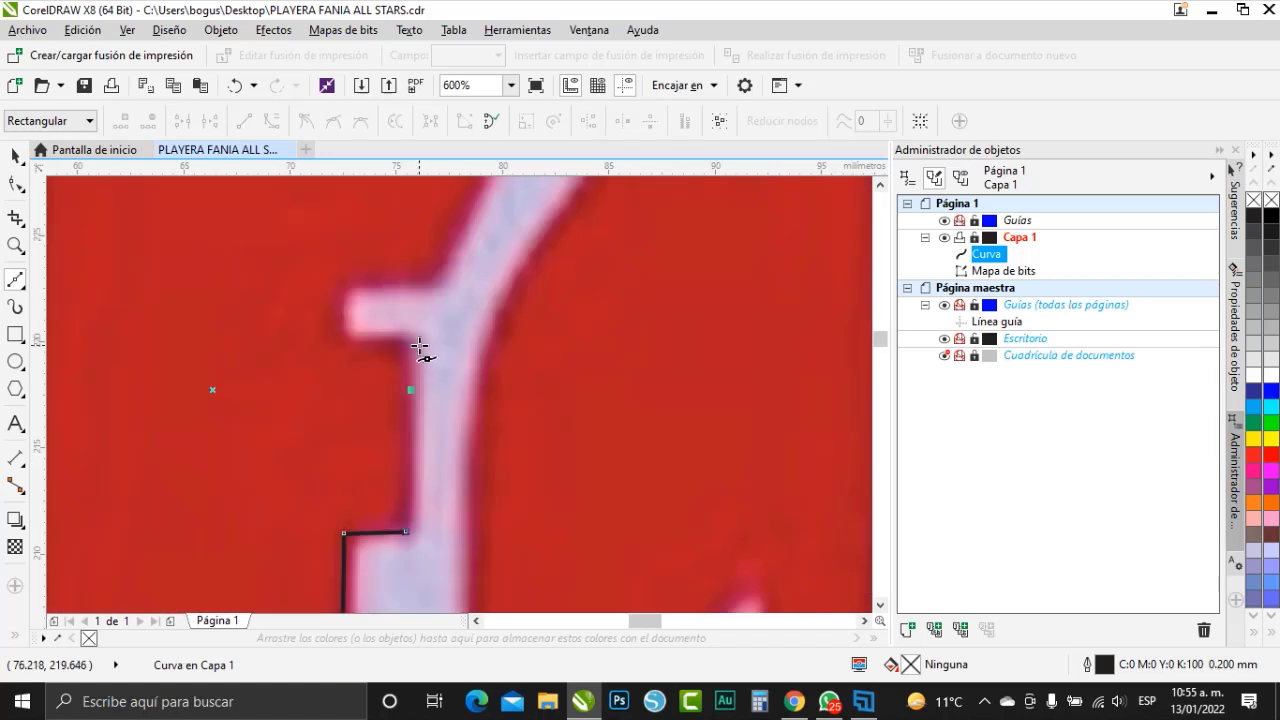
pyautogui.click(414, 336)
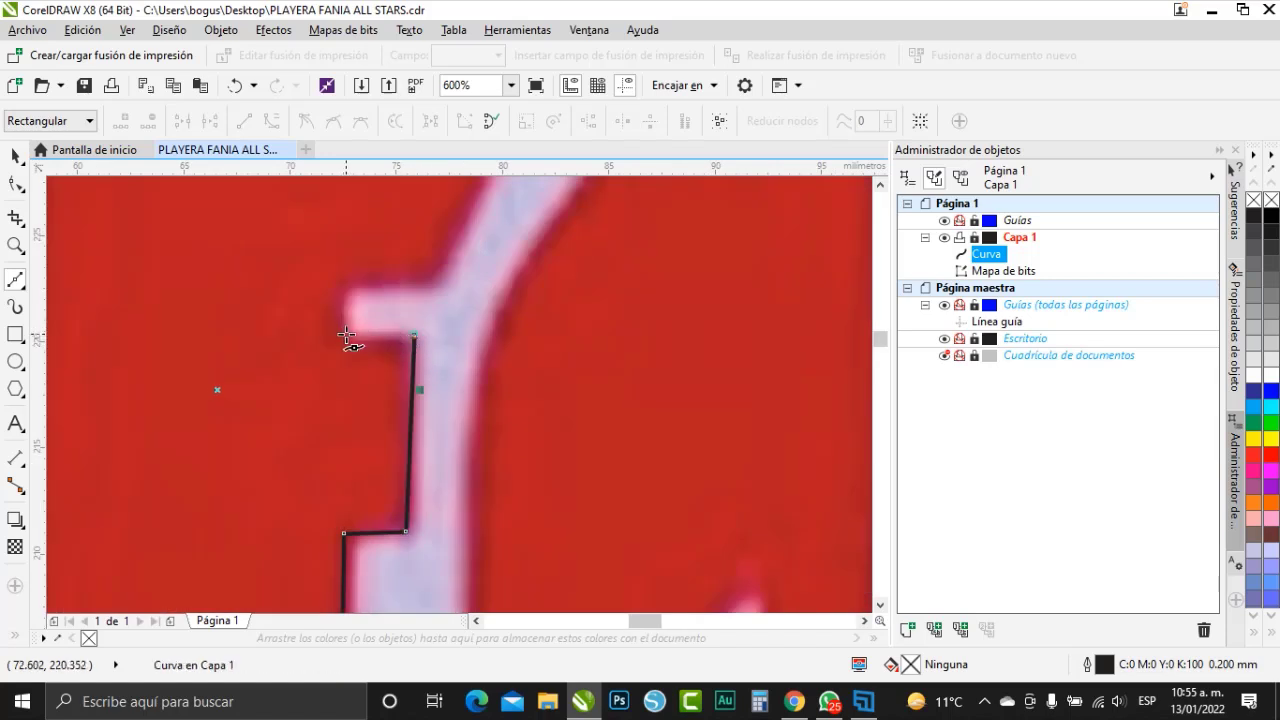
pyautogui.click(346, 335)
pyautogui.click(350, 284)
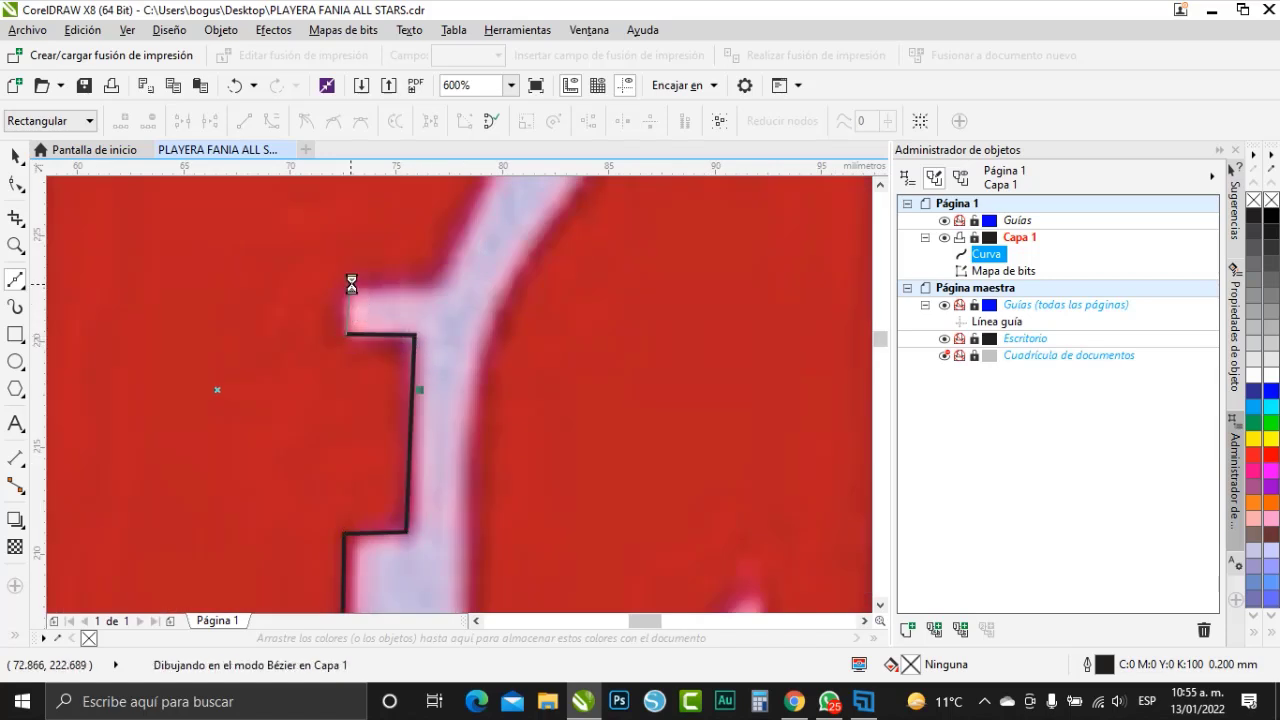
pyautogui.click(434, 285)
pyautogui.scroll(-2, 432, 375)
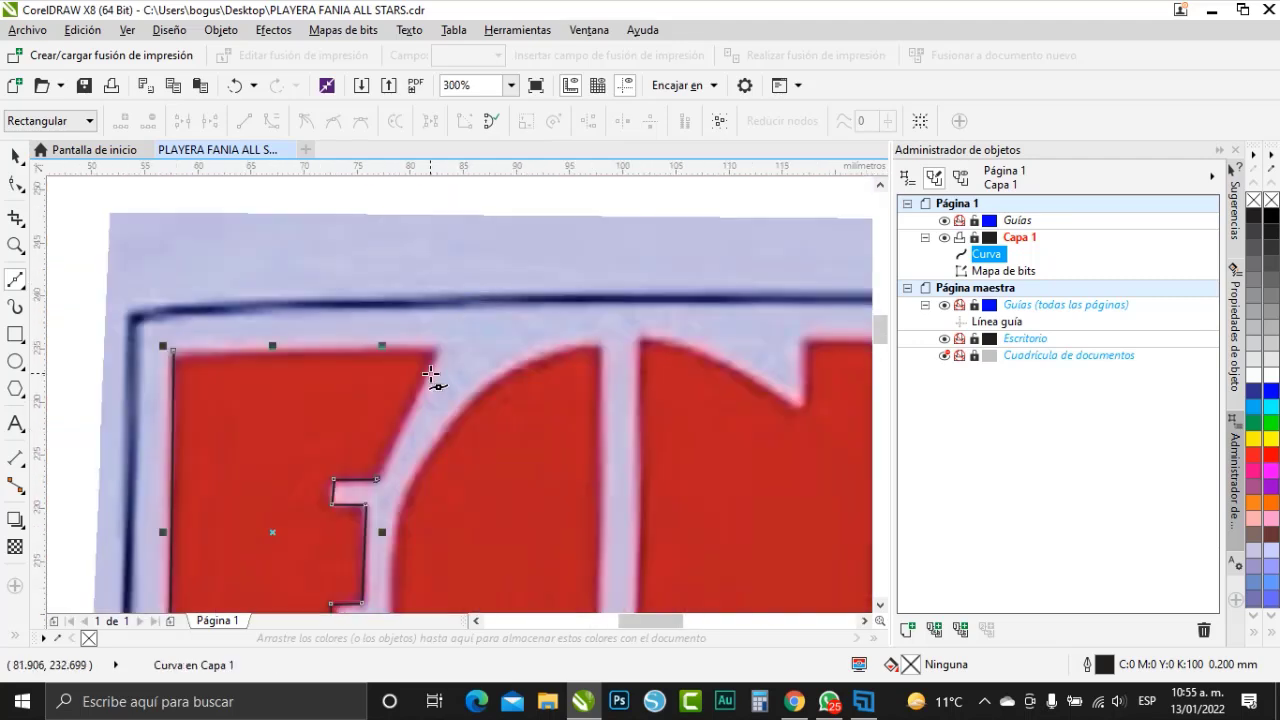
pyautogui.click(434, 347)
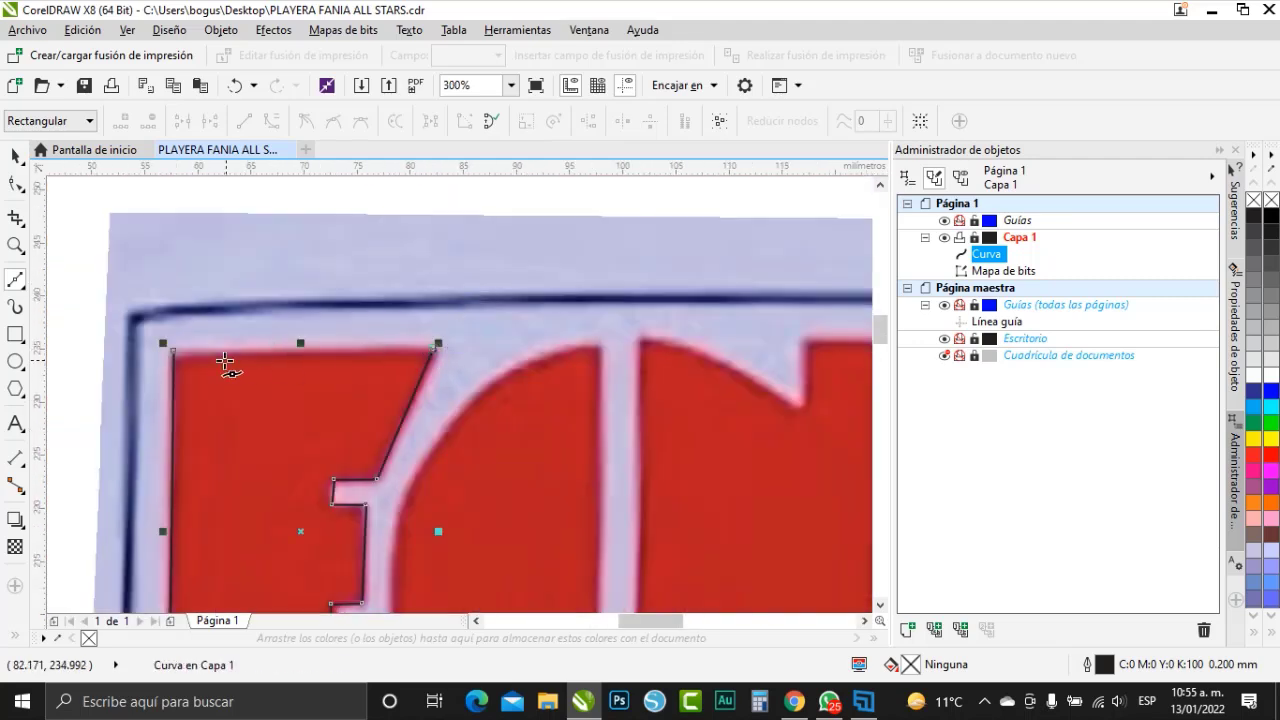
pyautogui.click(172, 349)
pyautogui.scroll(-2, 376, 321)
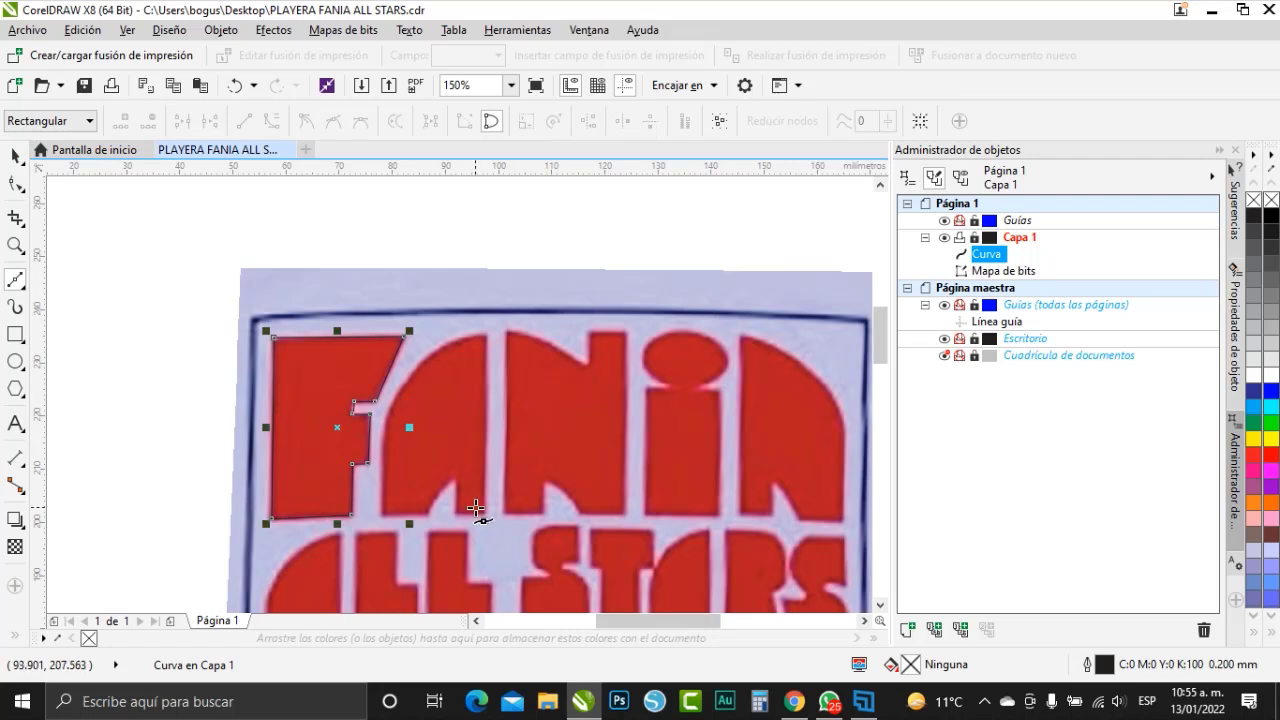
pyautogui.scroll(2, 475, 508)
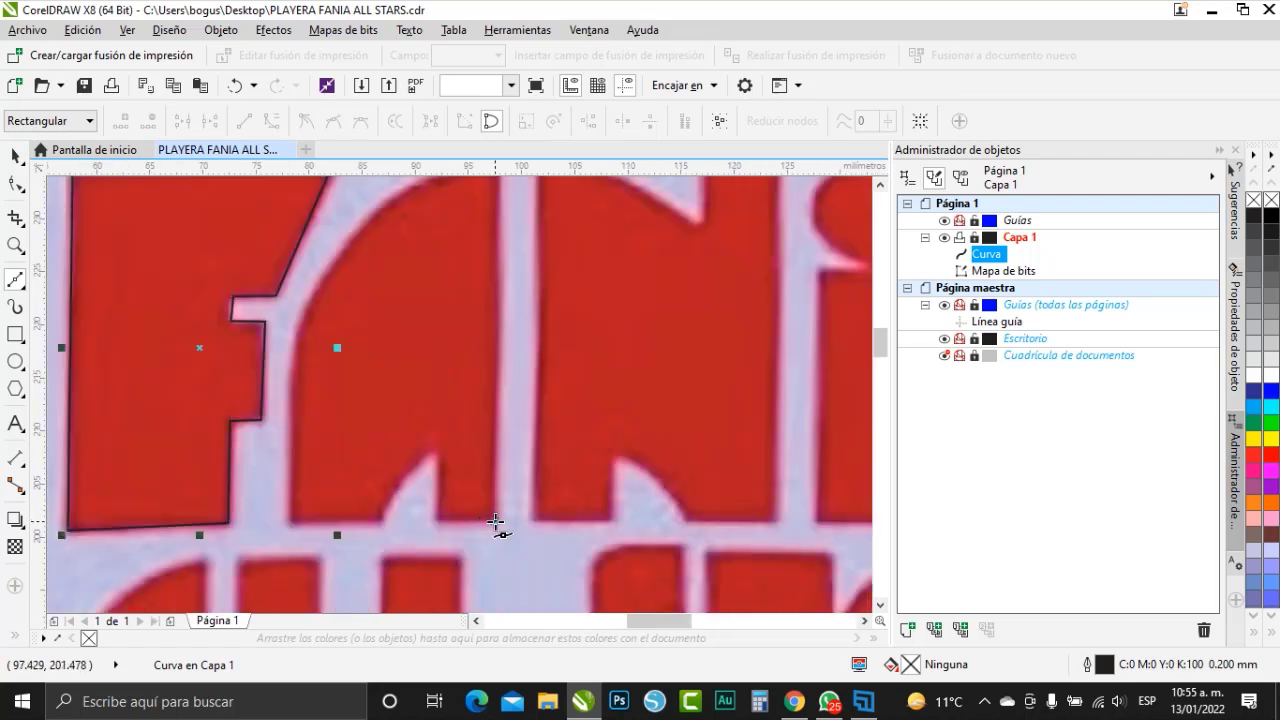
pyautogui.scroll(-2, 494, 383)
pyautogui.scroll(2, 500, 363)
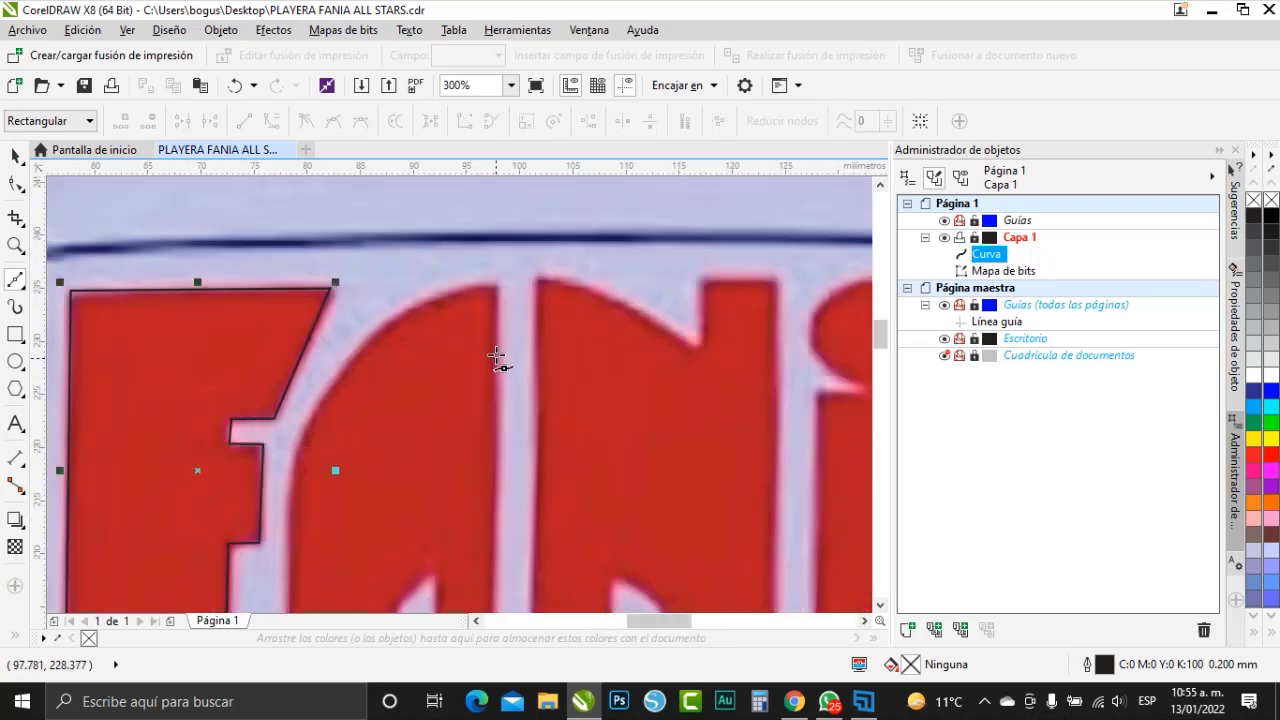
pyautogui.click(493, 283)
pyautogui.scroll(-2, 496, 290)
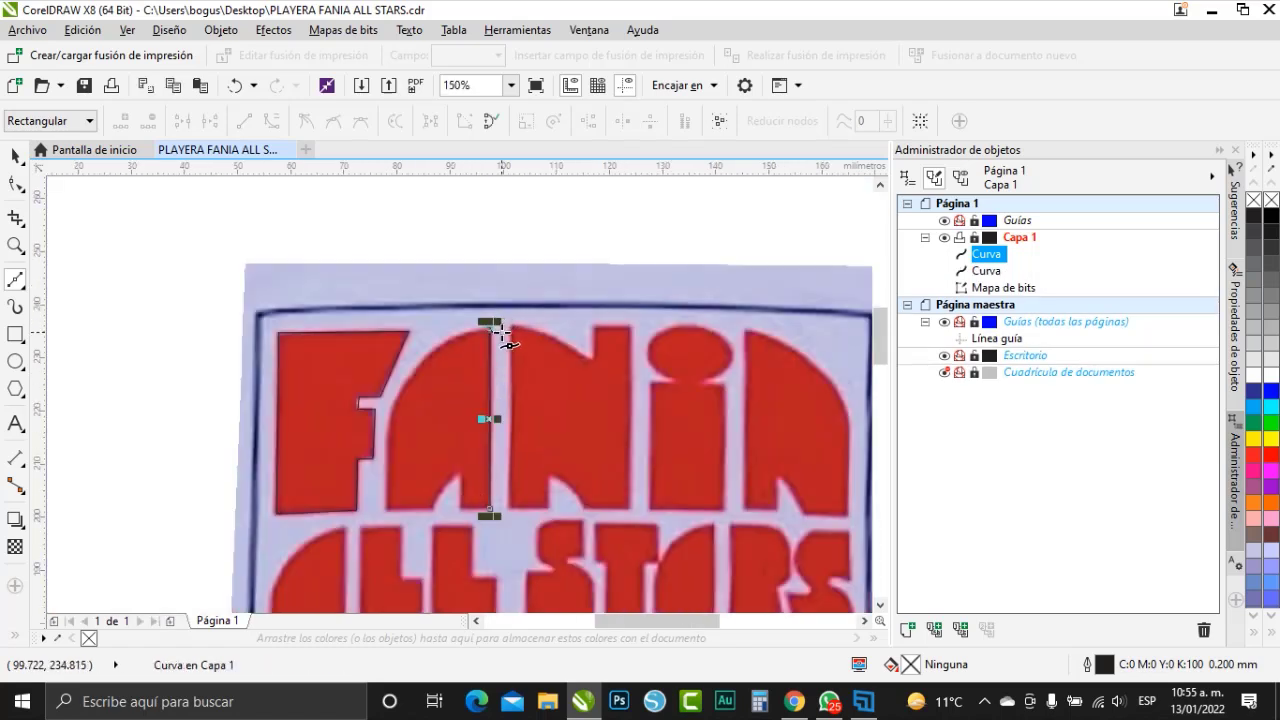
pyautogui.hotkey('ctrl', 'z')
# - Draw the straight right edge of the first A in FANIA from its lower corner up to its top
pyautogui.scroll(4, 498, 512)
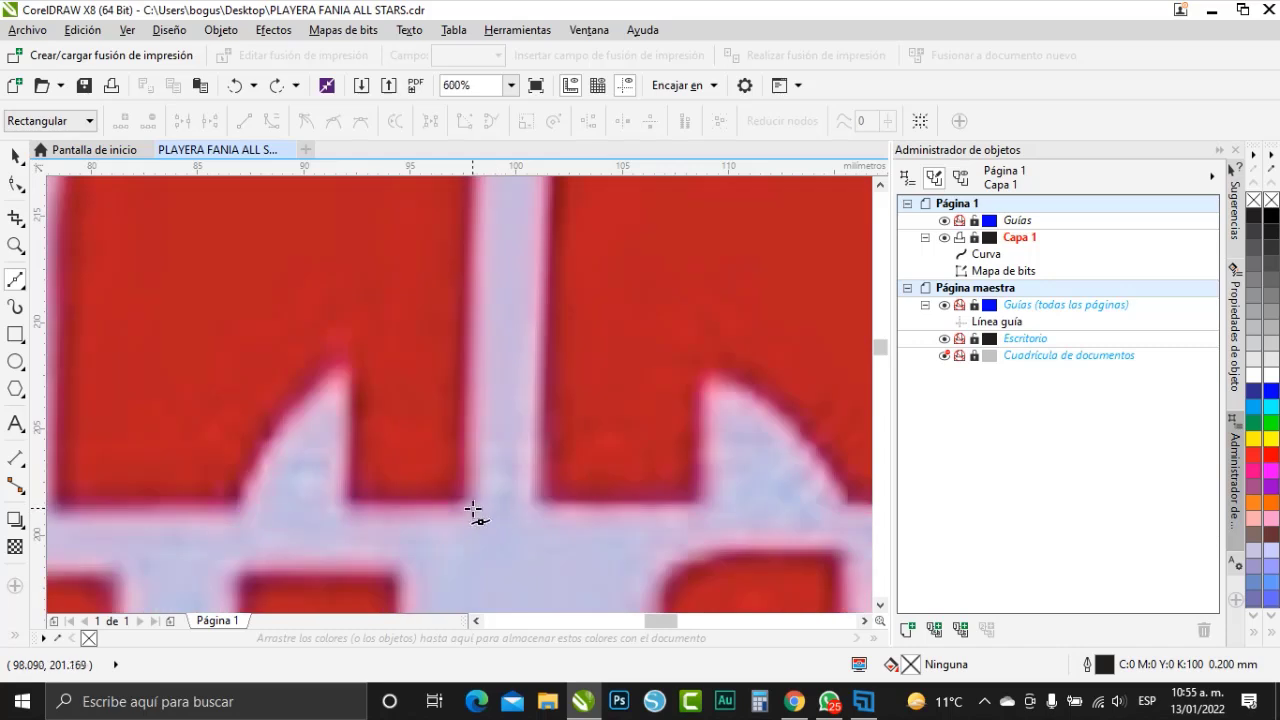
pyautogui.scroll(-3, 463, 541)
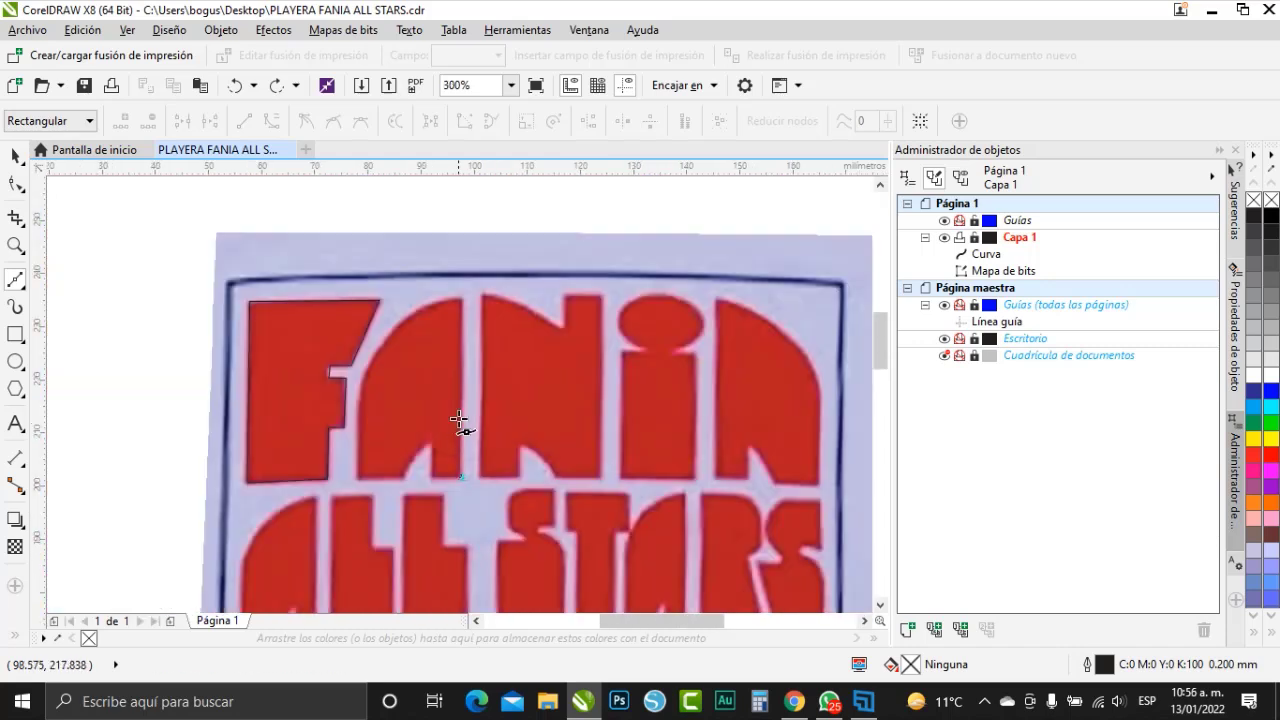
pyautogui.scroll(3, 455, 307)
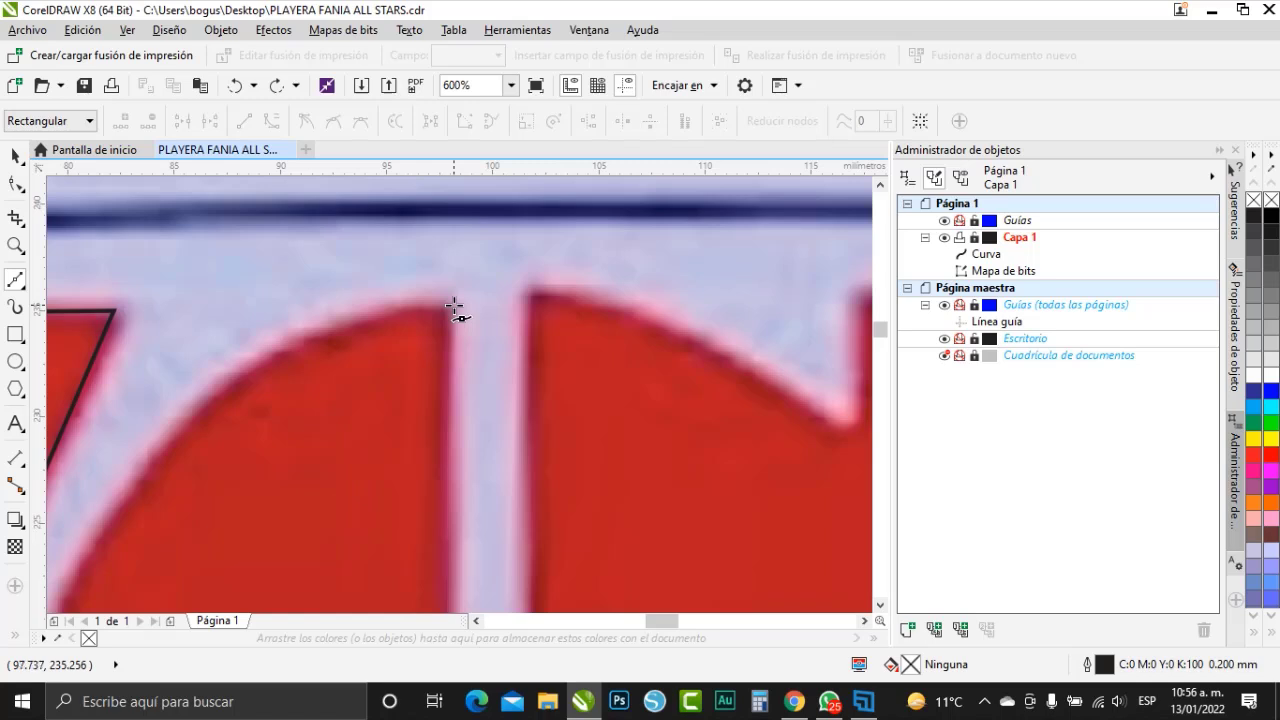
pyautogui.click(454, 307)
pyautogui.scroll(-3, 452, 304)
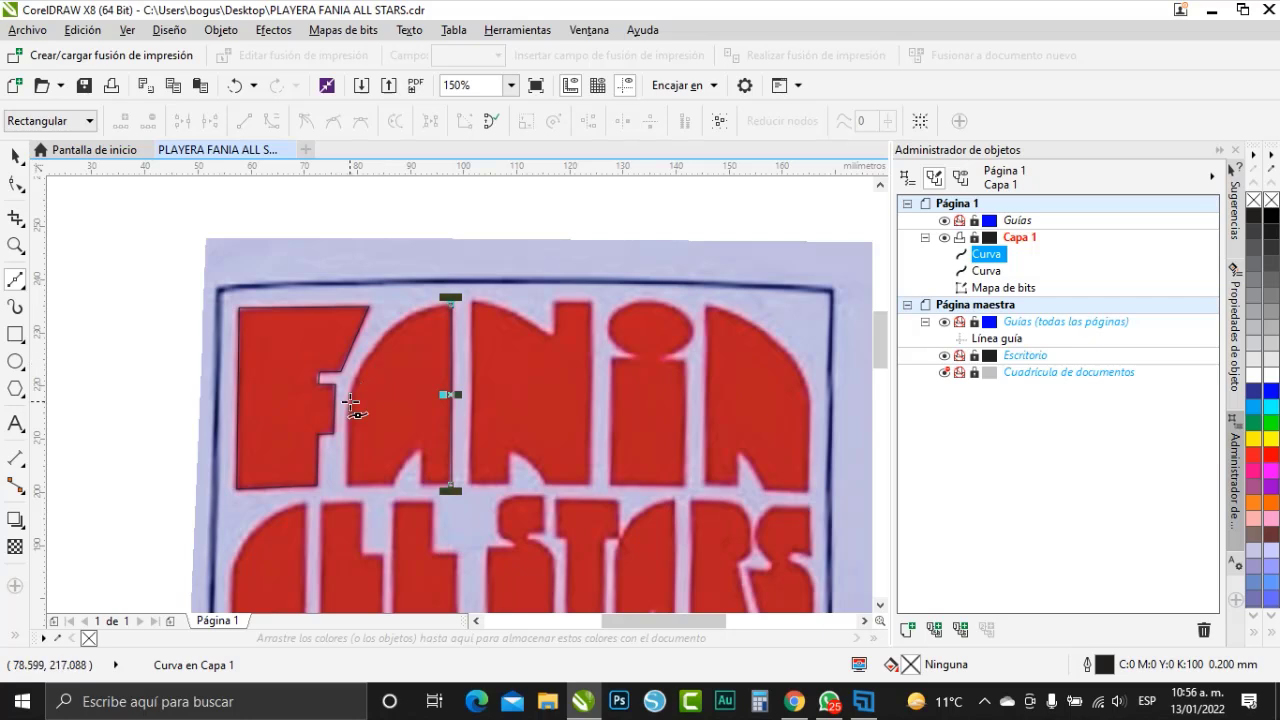
# - Add a curved segment along the first A's left arc, make its end node a corner, and continue straight down to the lower-left corner
pyautogui.scroll(1, 351, 404)
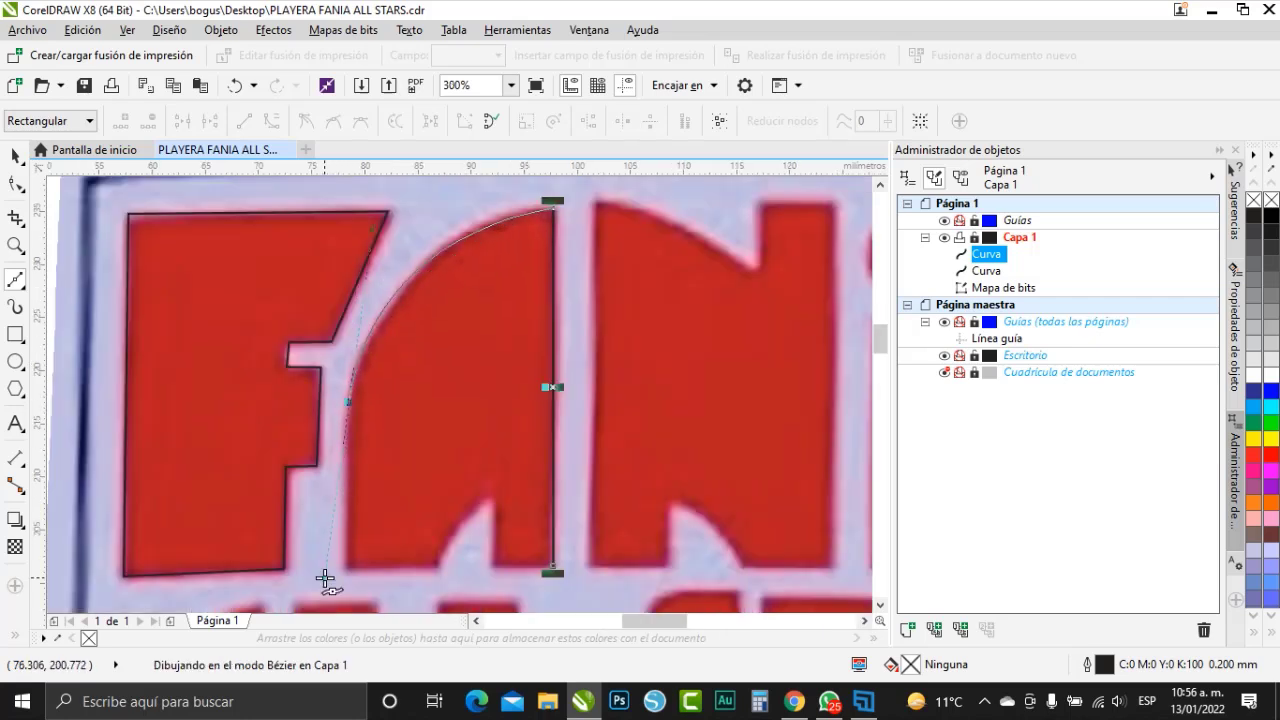
pyautogui.moveTo(314, 605); pyautogui.dragTo(309, 543)
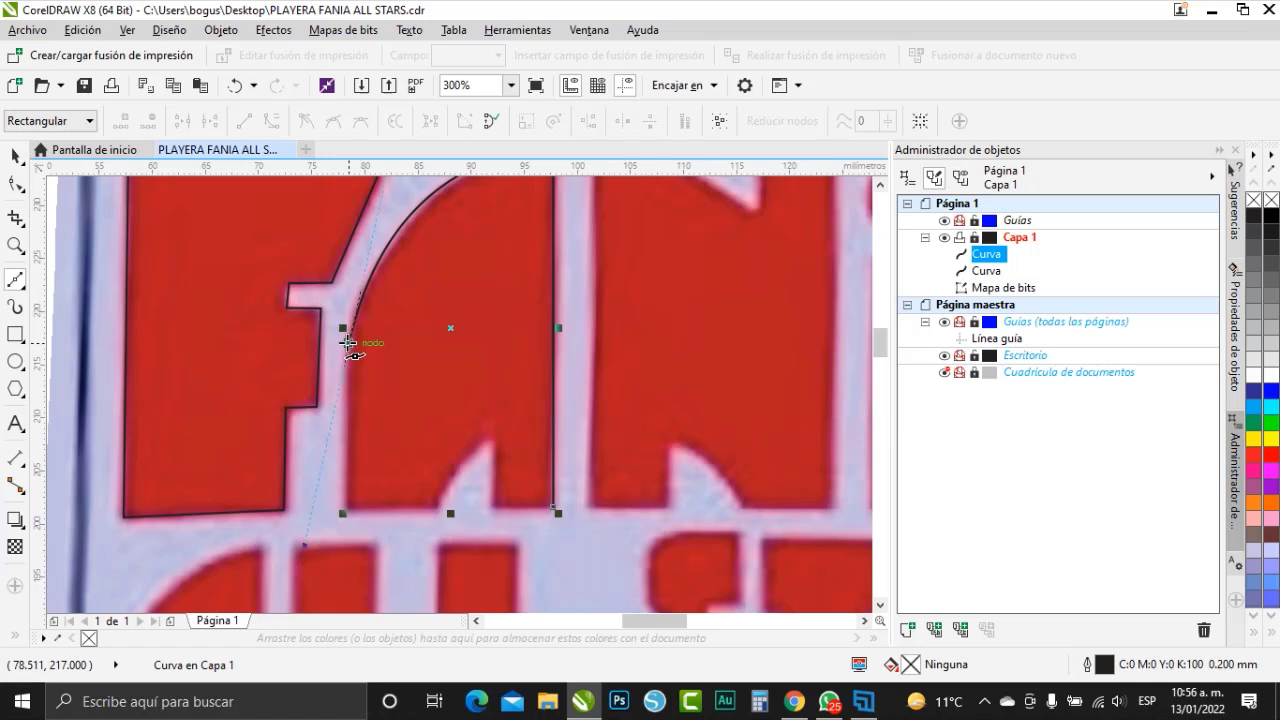
pyautogui.click(348, 343)
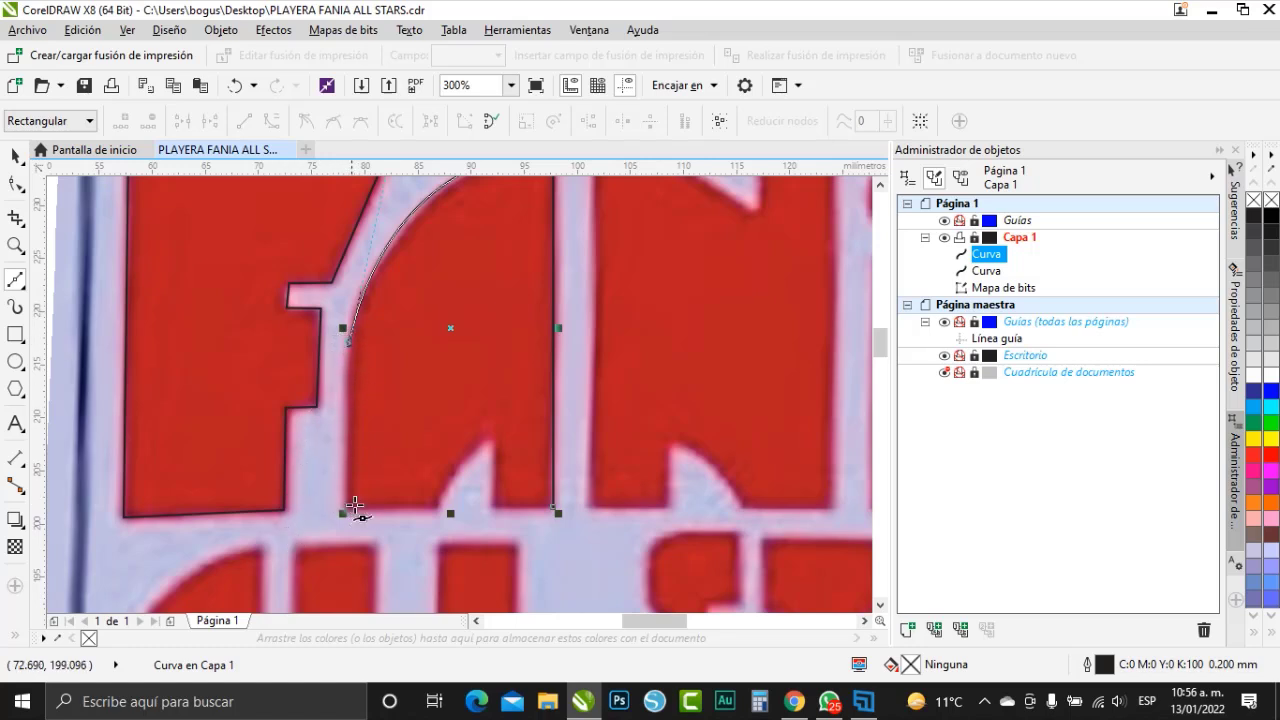
pyautogui.scroll(4, 347, 512)
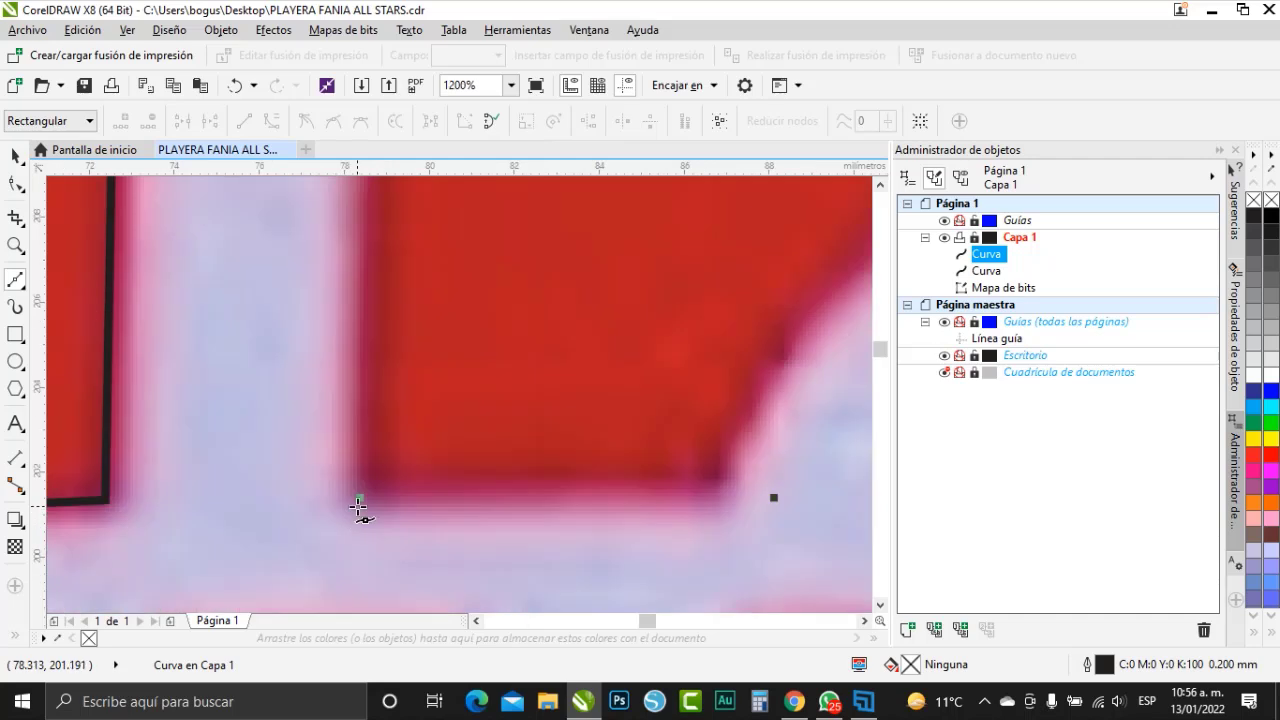
pyautogui.scroll(-2, 357, 540)
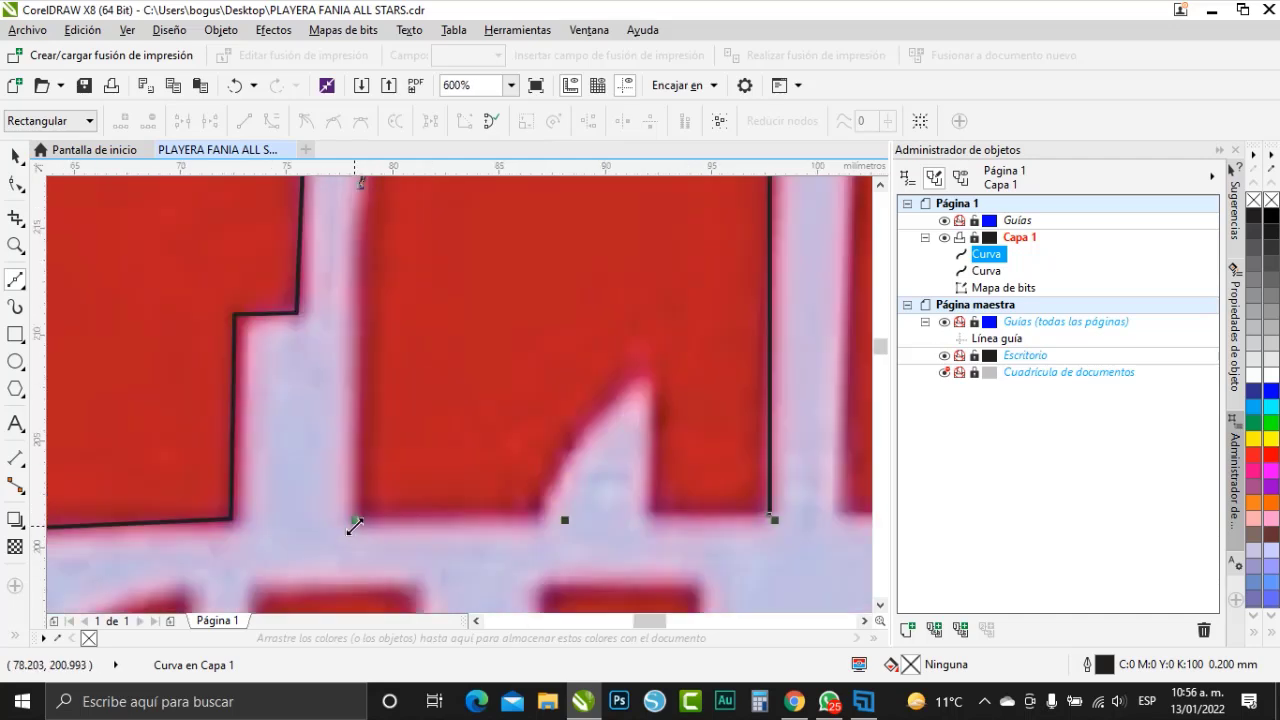
pyautogui.click(356, 526)
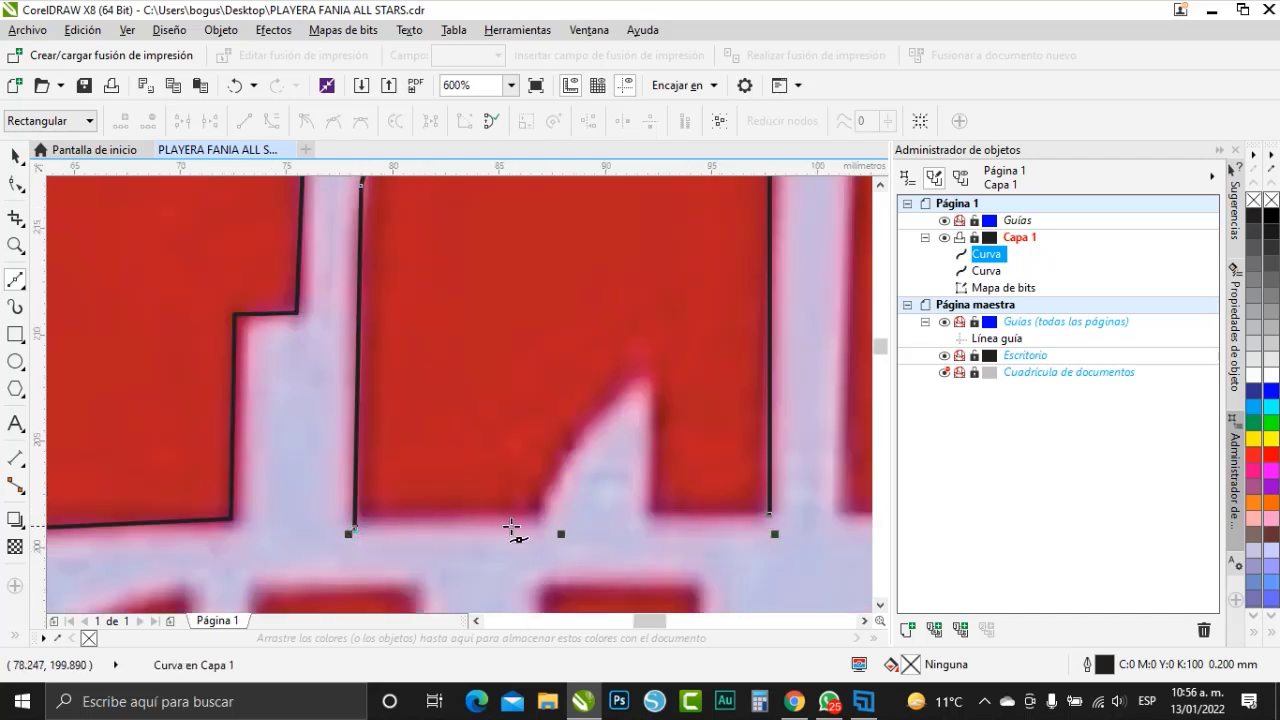
# - Trace the first A's base and the curved notch between its legs, closing the outline at the lower-right starting corner
pyautogui.click(536, 527)
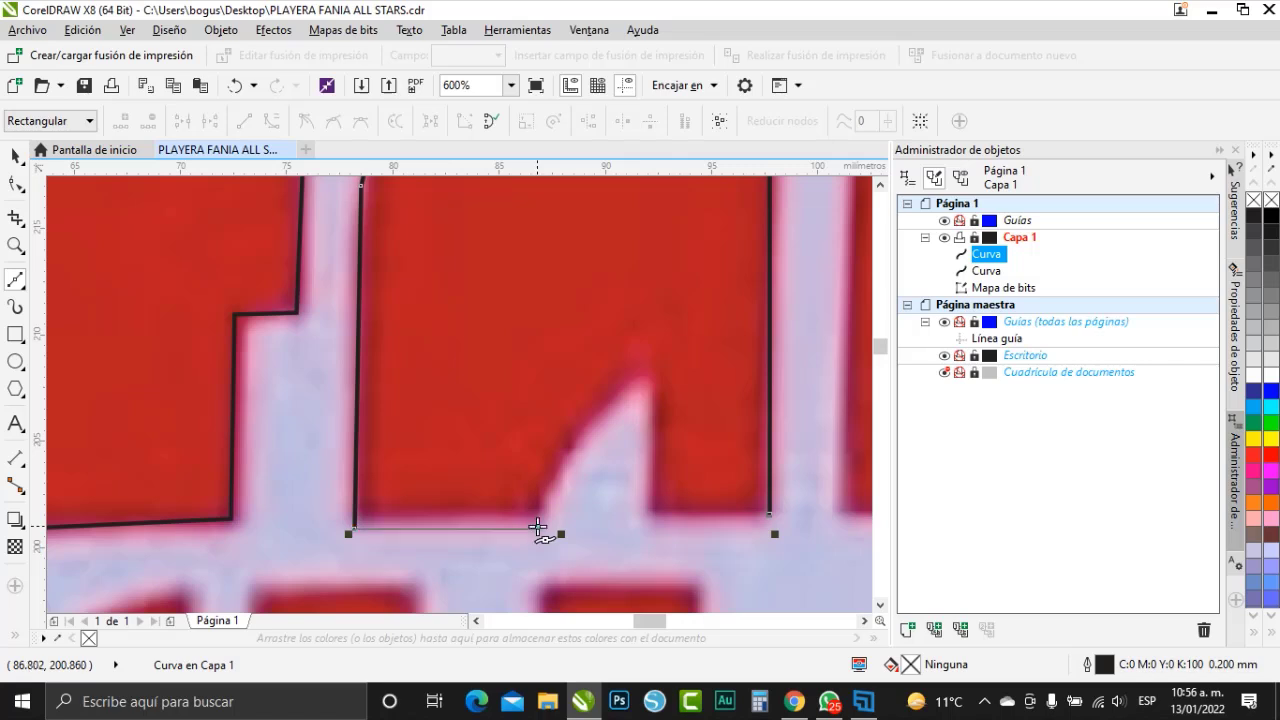
pyautogui.moveTo(651, 384); pyautogui.dragTo(737, 327)
pyautogui.click(652, 384)
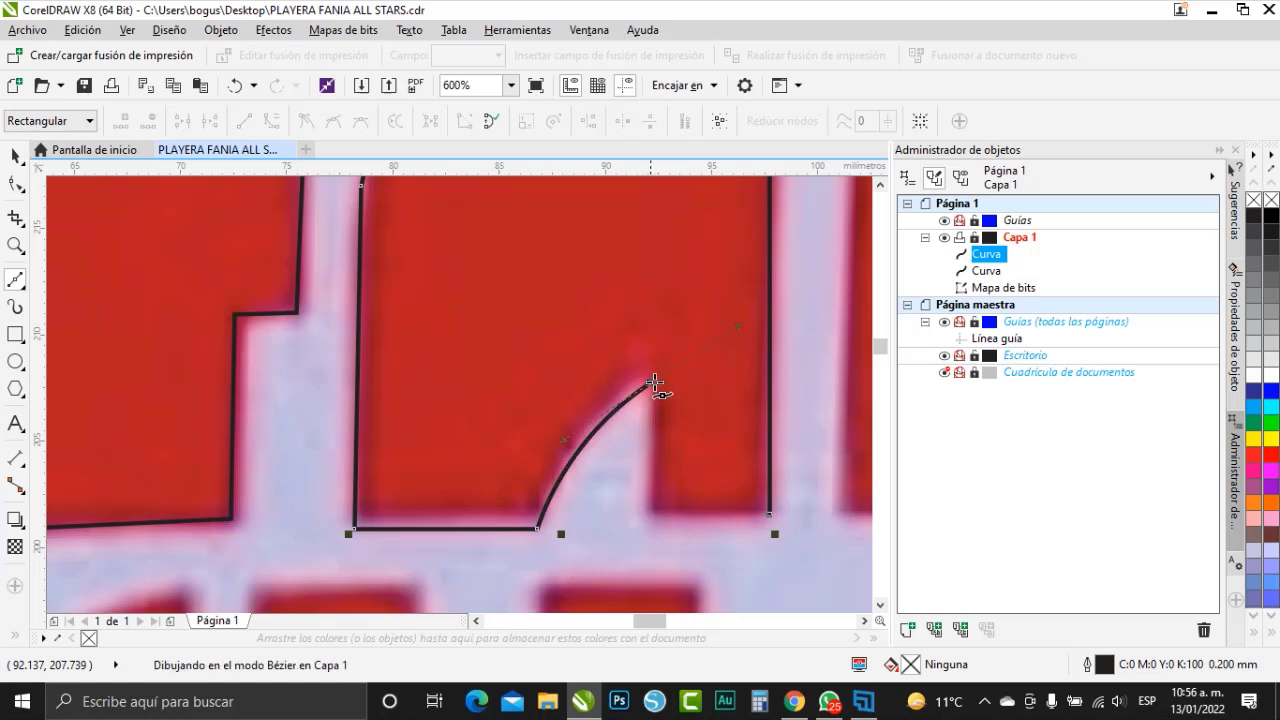
pyautogui.click(651, 522)
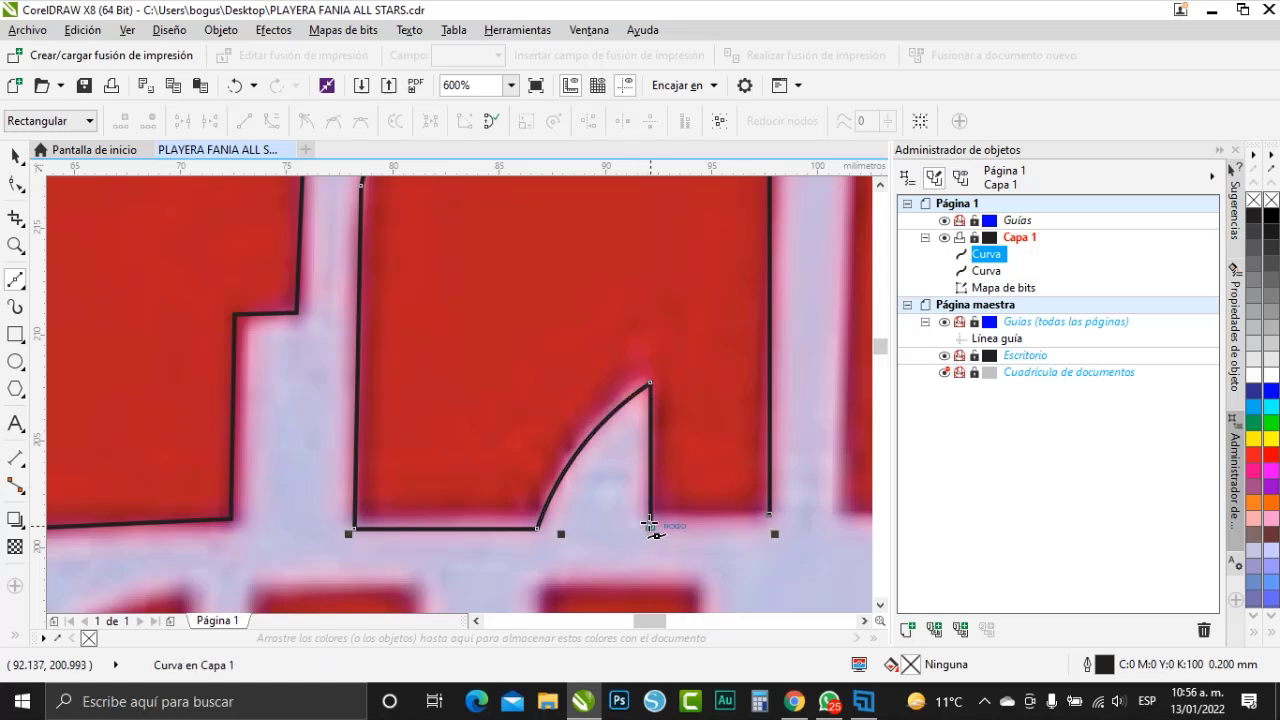
pyautogui.hotkey('ctrl', 'z')
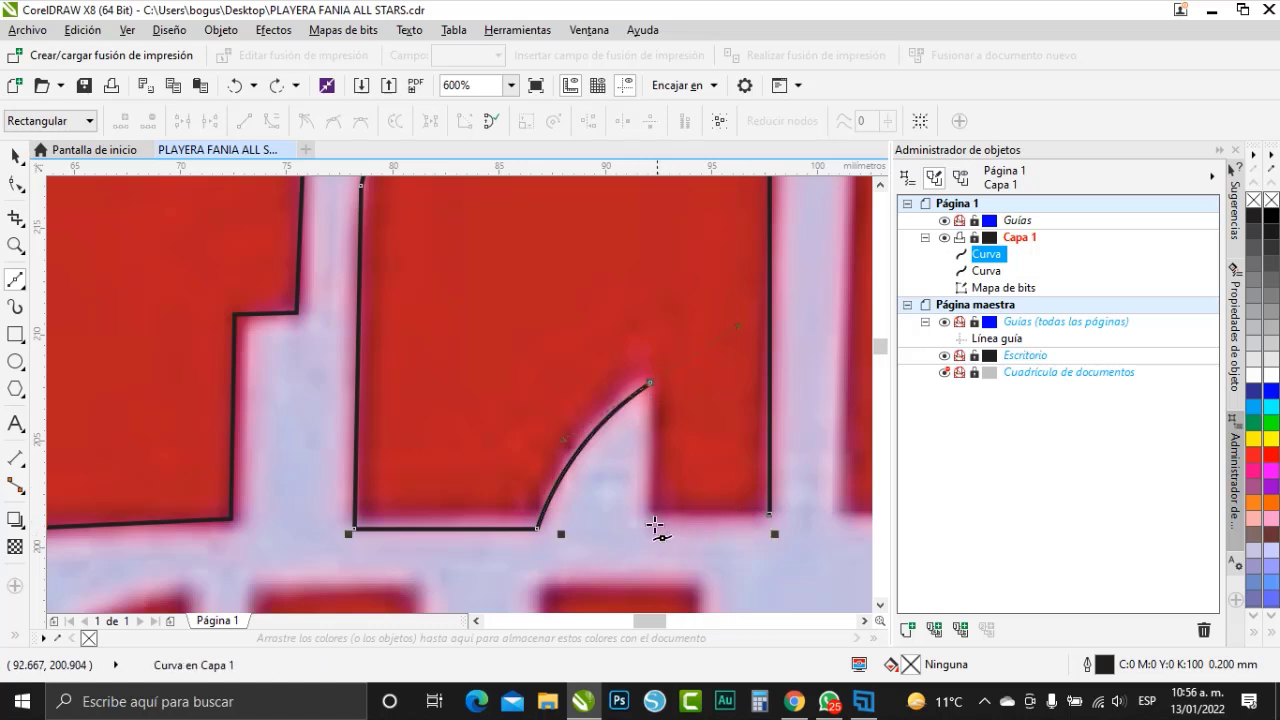
pyautogui.click(651, 383)
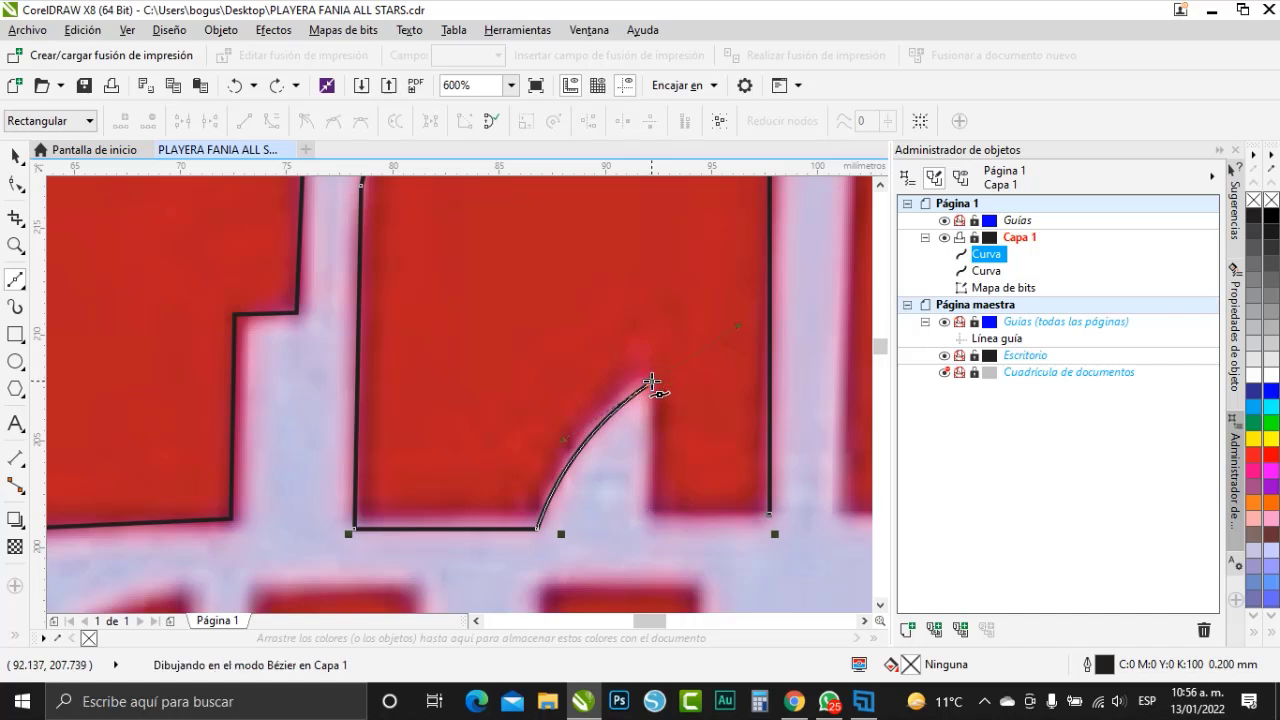
pyautogui.click(651, 522)
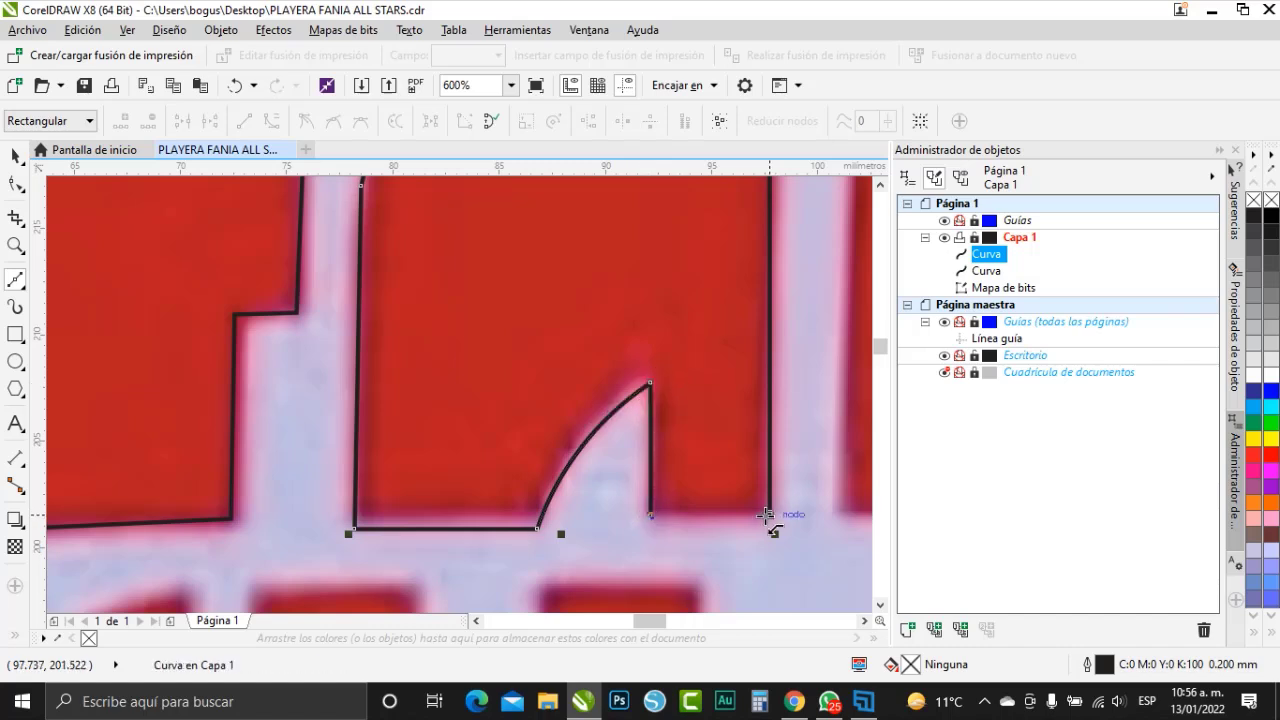
pyautogui.click(769, 516)
pyautogui.scroll(-2, 470, 525)
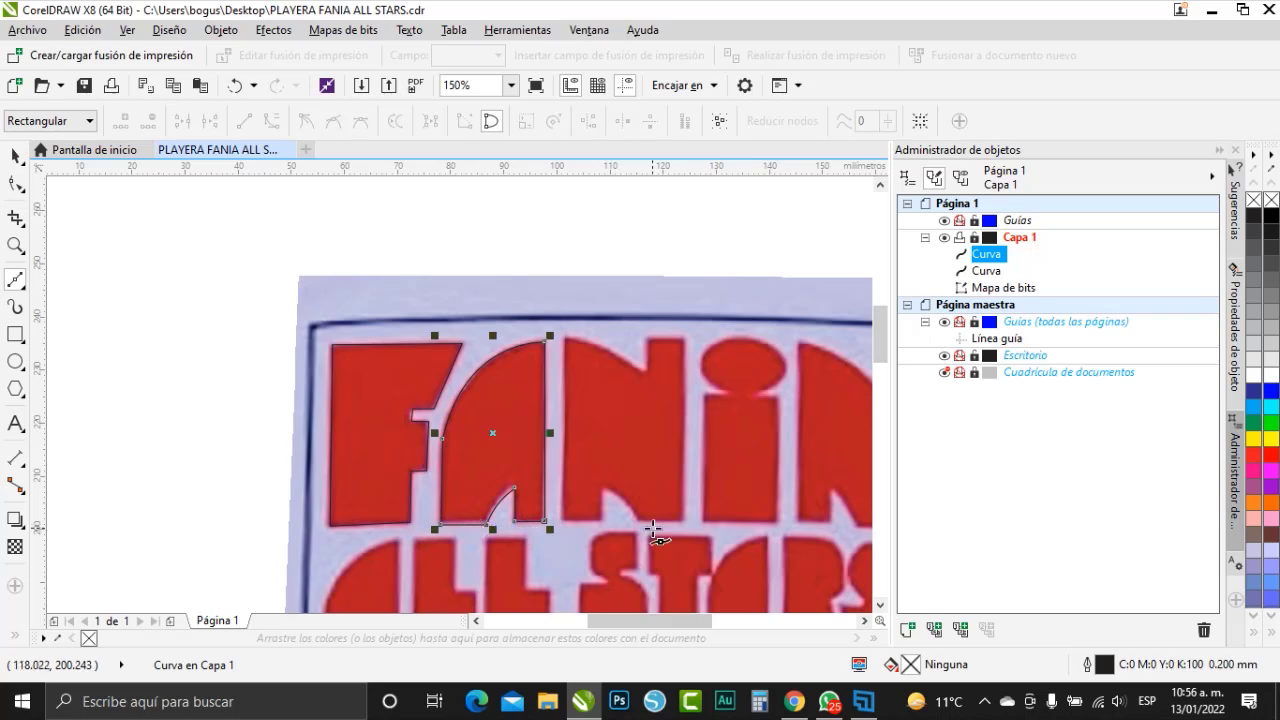
# - Trace the N in FANIA up its left edge, along the curved top slope to a corner, and around its upper-right arm
pyautogui.scroll(1, 654, 531)
pyautogui.scroll(-1, 654, 531)
pyautogui.scroll(1, 654, 531)
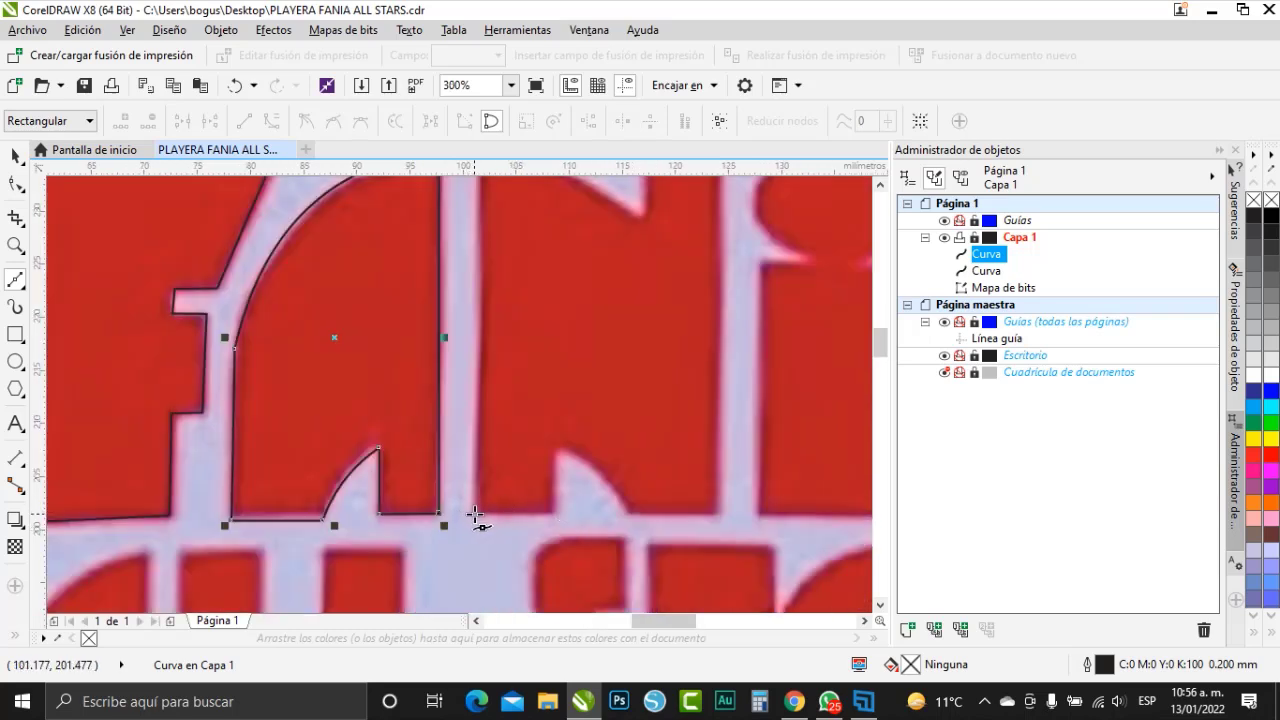
pyautogui.scroll(-1, 472, 514)
pyautogui.scroll(1, 458, 318)
pyautogui.click(448, 312)
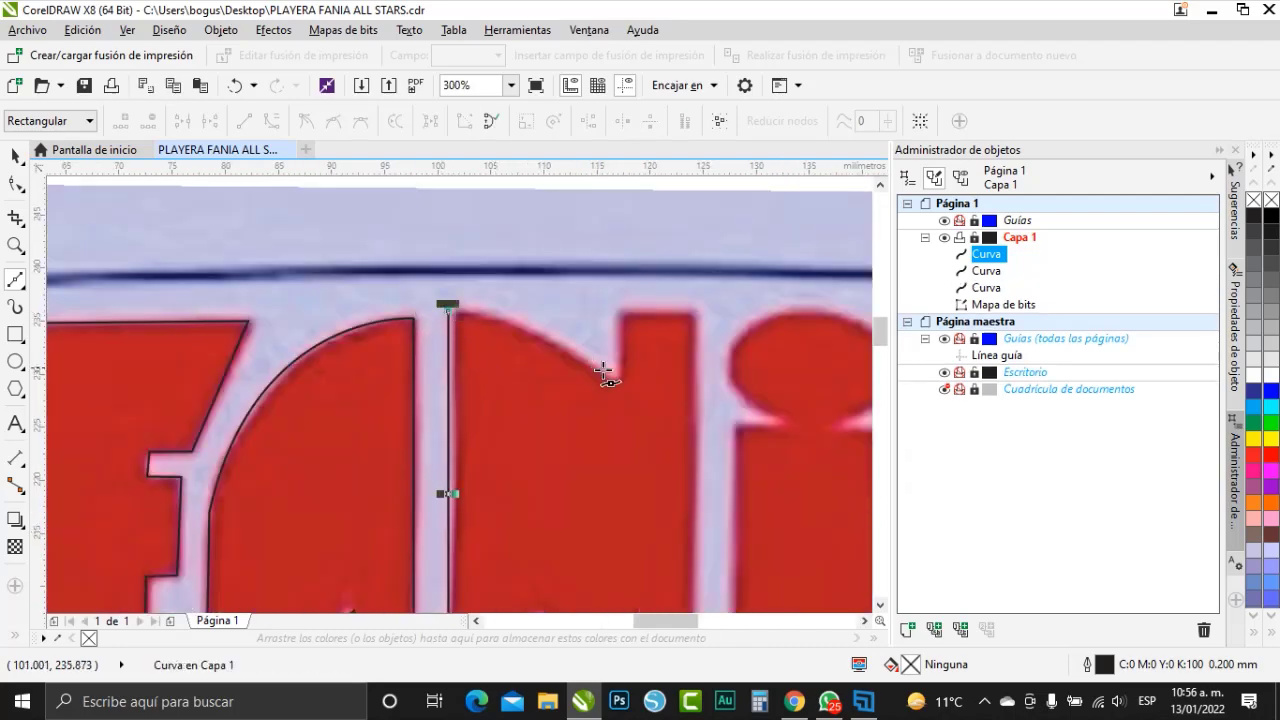
pyautogui.moveTo(616, 376); pyautogui.dragTo(739, 457)
pyautogui.doubleClick(616, 376)
pyautogui.click(622, 312)
pyautogui.click(695, 312)
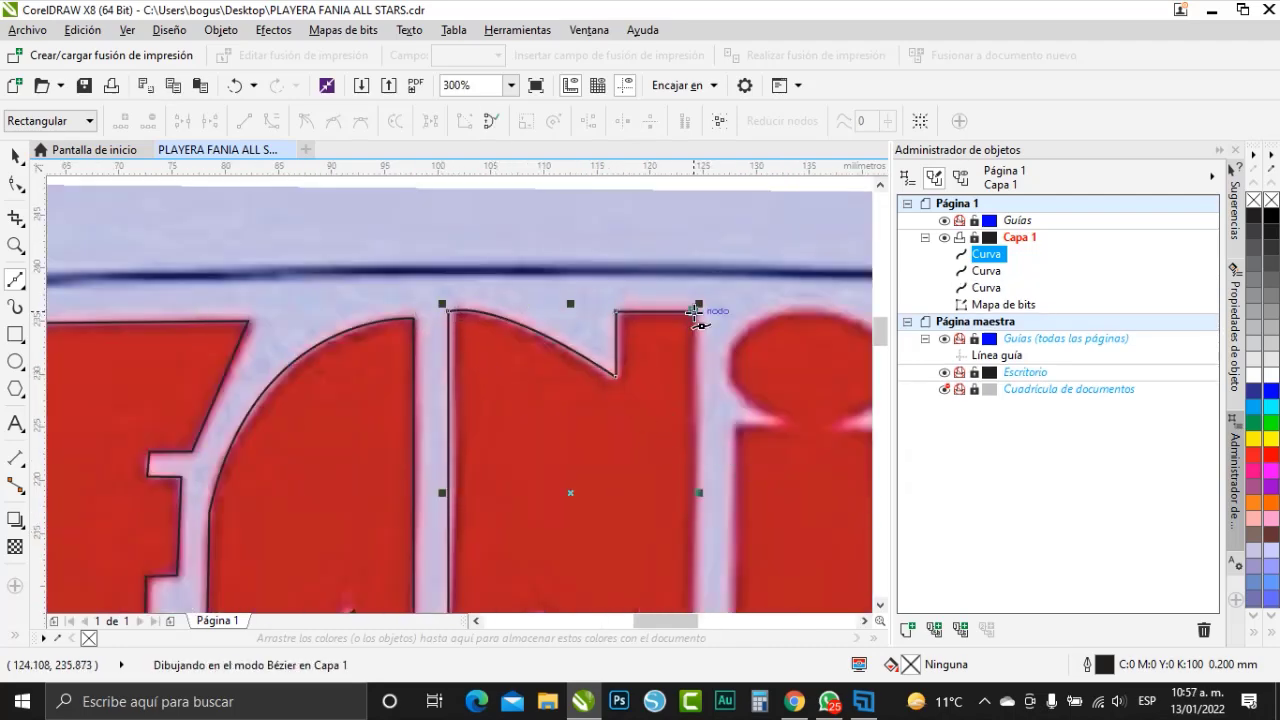
# - Trace the N's right edge, base and curved notch between its legs, closing the outline at the lower-left starting corner
pyautogui.scroll(-1, 684, 300)
pyautogui.scroll(2, 677, 466)
pyautogui.click(723, 549)
pyautogui.click(545, 549)
pyautogui.moveTo(404, 412); pyautogui.dragTo(317, 363)
pyautogui.click(404, 545)
pyautogui.click(232, 547)
pyautogui.scroll(-2, 370, 530)
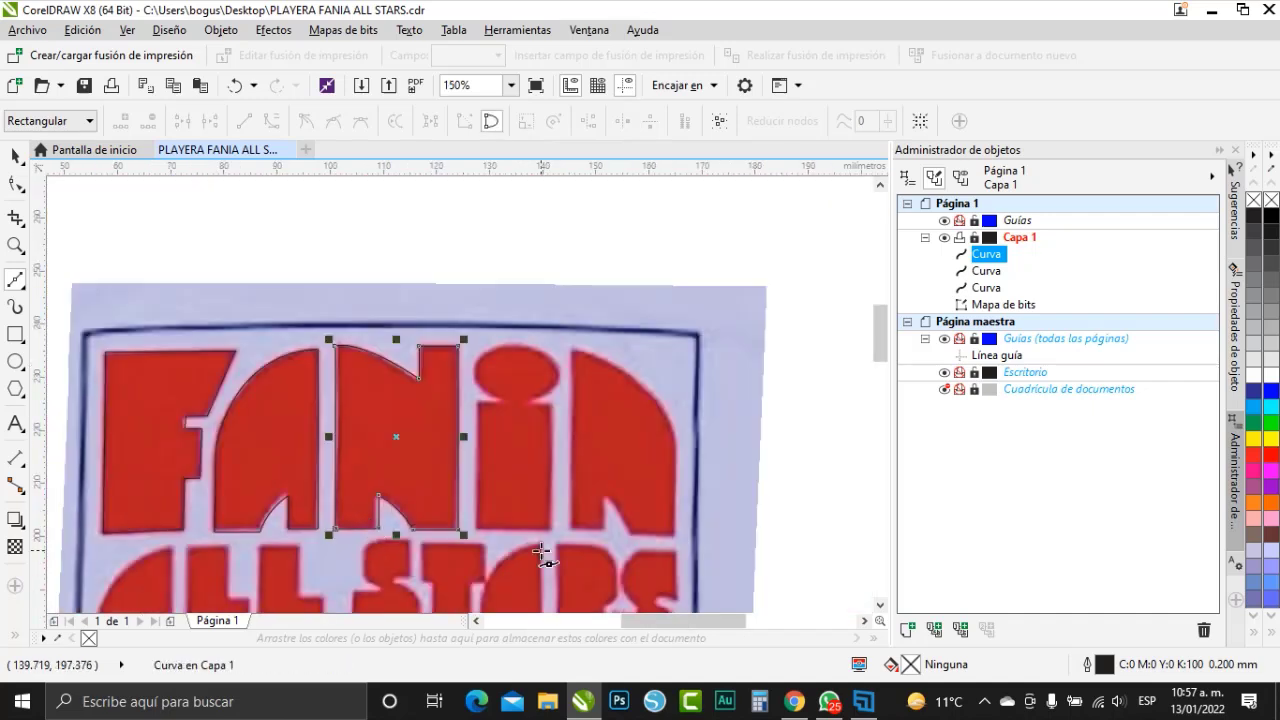
# - Draw a rectangle over the stem of the I in FANIA and an ellipse over its dot
pyautogui.scroll(1, 543, 554)
pyautogui.click(15, 339)
pyautogui.moveTo(416, 254); pyautogui.dragTo(567, 511)
pyautogui.click(15, 363)
pyautogui.scroll(-1, 310, 508)
pyautogui.scroll(1, 395, 356)
pyautogui.moveTo(319, 286)
pyautogui.mouseDown()
pyautogui.moveTo(493, 398)
pyautogui.moveTo(435, 385)
pyautogui.mouseUp()
# - Select the I's ellipse and rectangle together and weld them into one shape
pyautogui.click(15, 156)
pyautogui.scroll(1, 434, 379)
pyautogui.scroll(-1, 430, 394)
pyautogui.keyDown('shift'); pyautogui.click(422, 471); pyautogui.keyUp('shift')
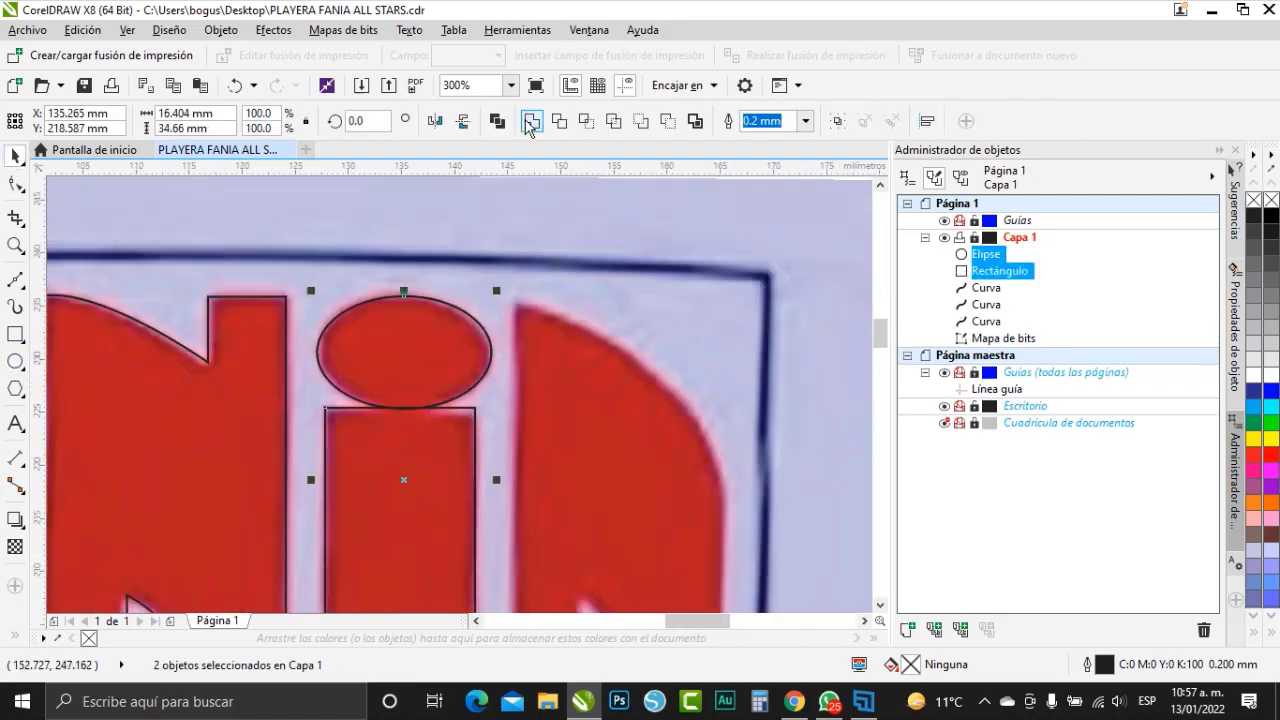
pyautogui.click(531, 122)
# - Place a copy of the first A over the last A in FANIA and mirror it horizontally
pyautogui.scroll(-1, 393, 343)
pyautogui.moveTo(198, 431); pyautogui.dragTo(556, 438)
pyautogui.rightClick(540, 431)
pyautogui.click(437, 124)
pyautogui.scroll(-1, 610, 347)
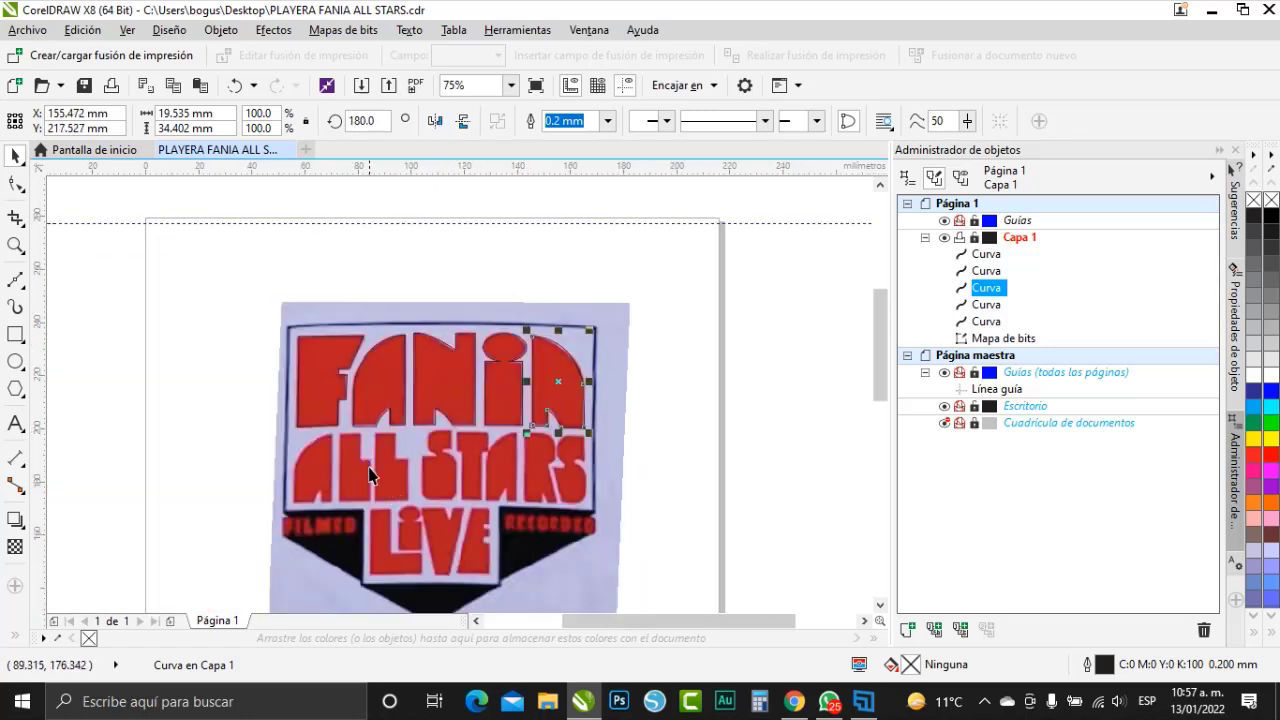
# - Place another copy of the first A over the A in ALL and scale it down to fit the bitmap letter
pyautogui.scroll(1, 370, 467)
pyautogui.rightClick(284, 458)
pyautogui.moveTo(395, 303); pyautogui.dragTo(282, 457)
pyautogui.moveTo(334, 352); pyautogui.dragTo(302, 401)
pyautogui.scroll(1, 400, 577)
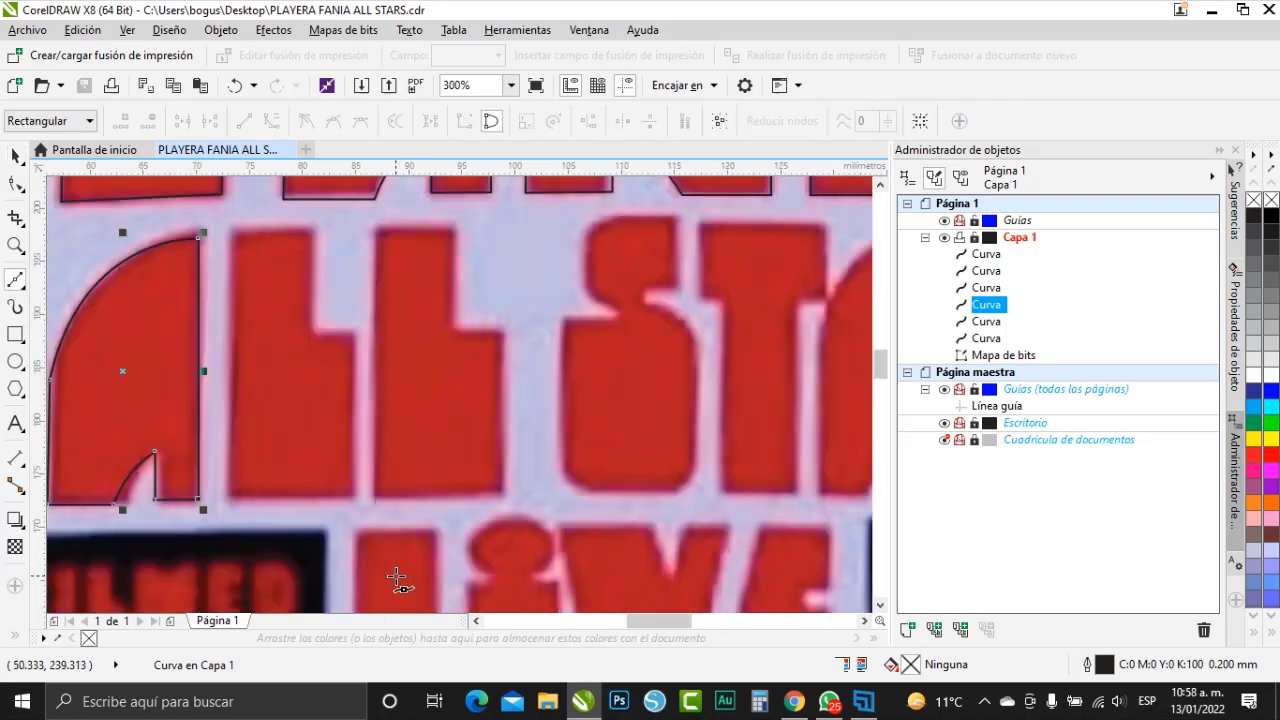
# - Build the first L of ALL from two overlapping rectangles, about 11.6 by 25.4 mm overall, and weld them into one shape
pyautogui.click(15, 157)
pyautogui.click(15, 334)
pyautogui.moveTo(296, 415); pyautogui.dragTo(313, 501)
pyautogui.click(16, 157)
pyautogui.press('KP_Add')
pyautogui.moveTo(272, 225); pyautogui.dragTo(312, 329)
pyautogui.moveTo(318, 418); pyautogui.dragTo(360, 437)
pyautogui.keyDown('shift'); pyautogui.click(273, 311); pyautogui.keyUp('shift')
pyautogui.click(531, 121)
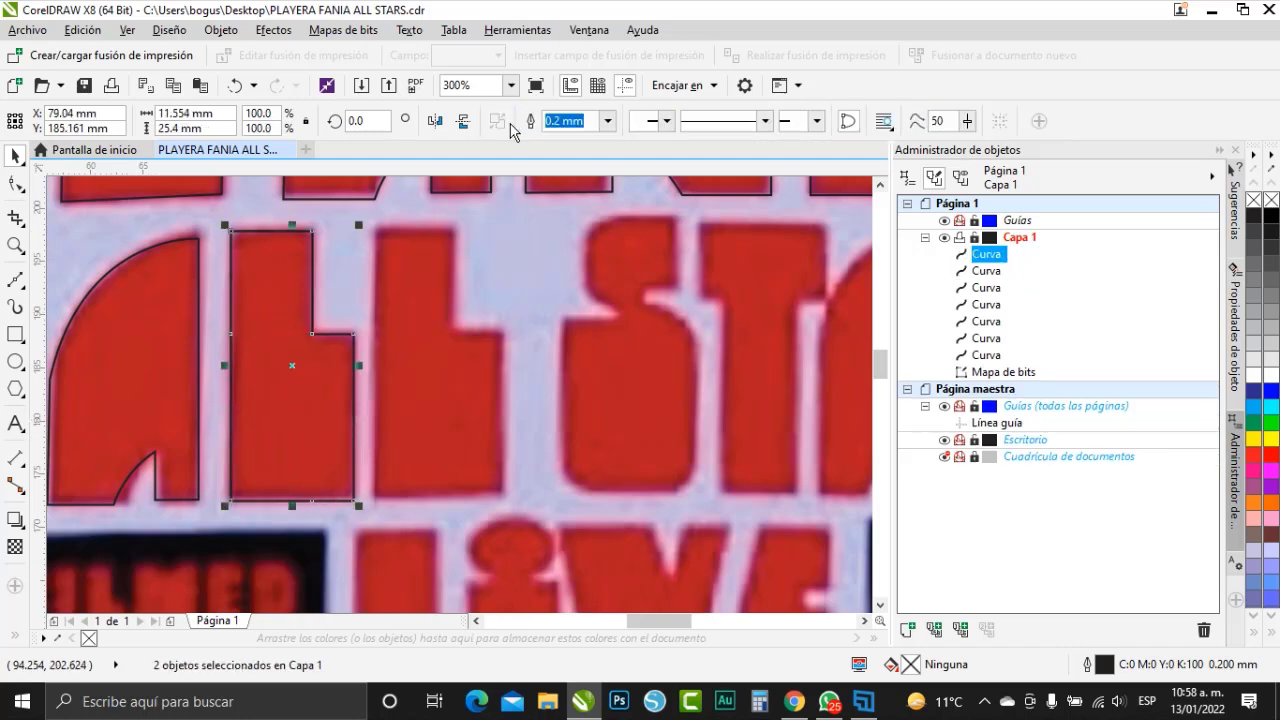
# - Duplicate the welded L and move the copy horizontally over the second L of ALL
pyautogui.hotkey('ctrl', 'c')
pyautogui.hotkey('ctrl', 'v')
pyautogui.moveTo(266, 389); pyautogui.dragTo(408, 391)
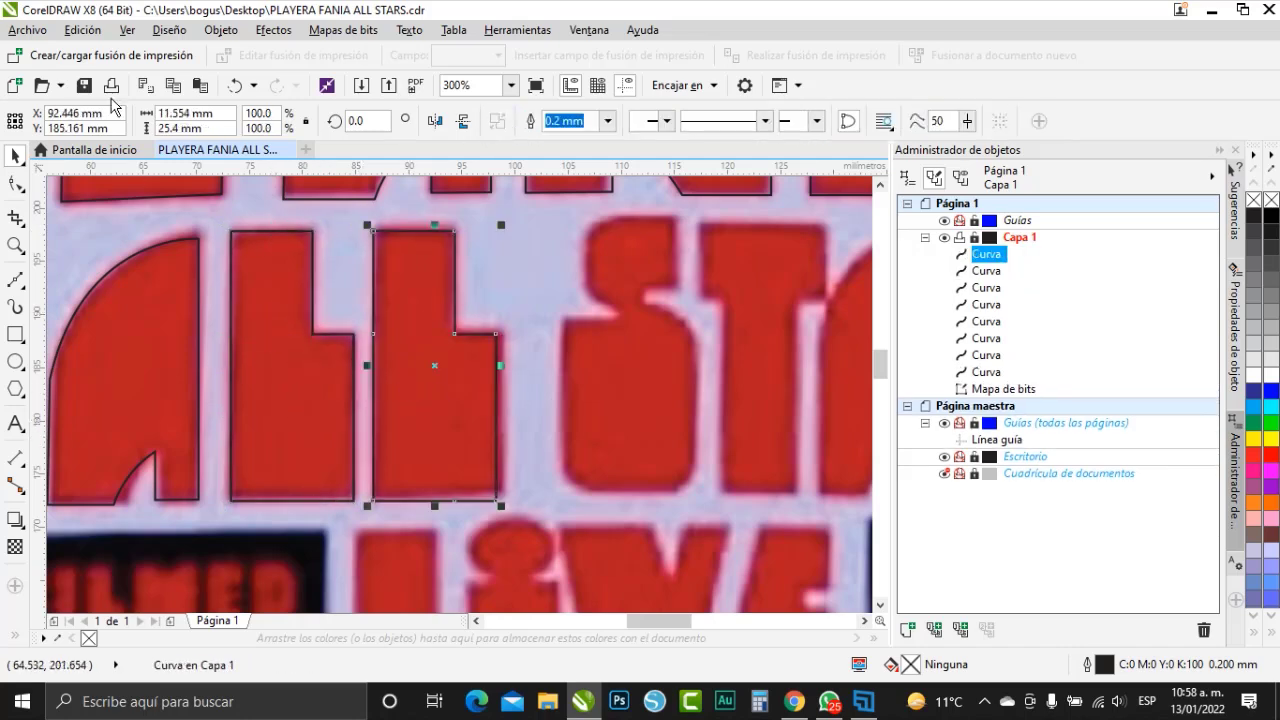
# - Trace the first S of STARS with the Bézier tool down its left edge, around both rounded bottom corners and up the right side
pyautogui.click(8, 286)
pyautogui.click(563, 319)
pyautogui.click(559, 460)
pyautogui.scroll(1, 592, 498)
pyautogui.moveTo(592, 489); pyautogui.dragTo(660, 493)
pyautogui.click(756, 490)
pyautogui.moveTo(805, 401); pyautogui.dragTo(805, 332)
pyautogui.scroll(-1, 803, 340)
pyautogui.scroll(2, 783, 388)
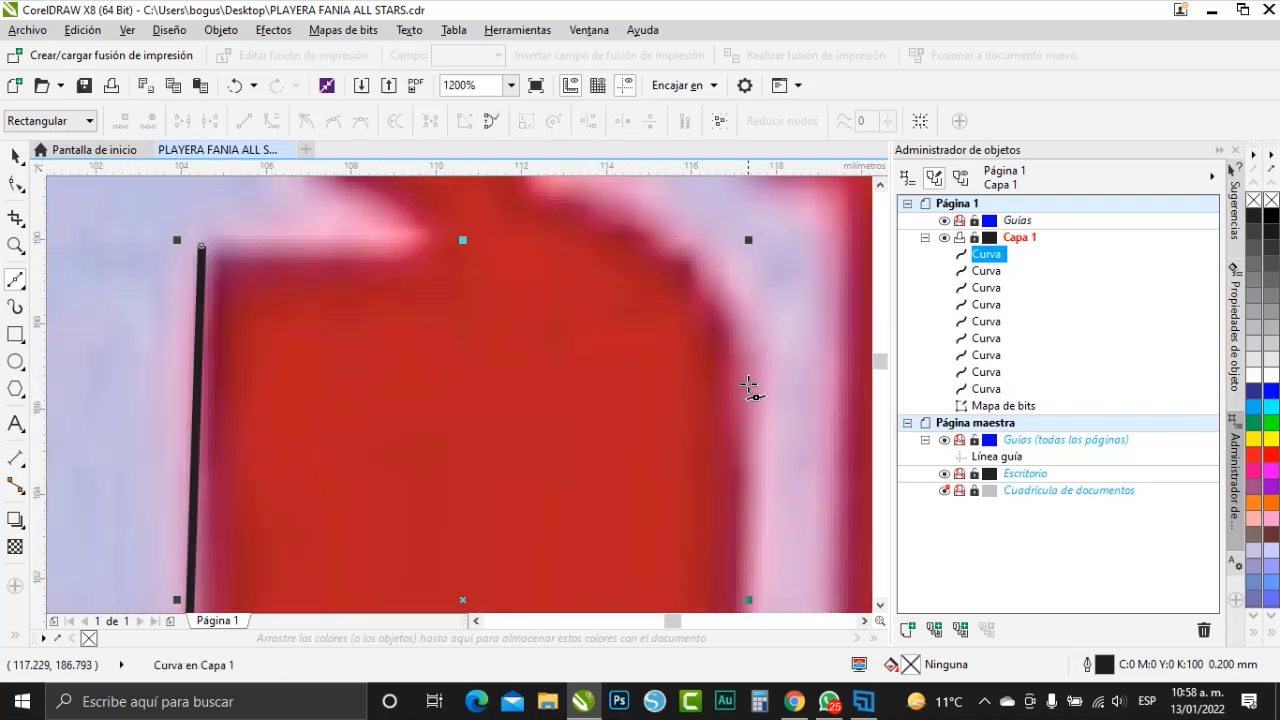
pyautogui.click(748, 384)
# - Continue the first S outline over the curved right shoulder, around the rounded notch and up the straight edge to the upper-right corner
pyautogui.scroll(-2, 748, 384)
pyautogui.scroll(1, 715, 290)
pyautogui.moveTo(680, 409); pyautogui.dragTo(668, 378)
pyautogui.doubleClick(679, 409)
pyautogui.scroll(1, 668, 392)
pyautogui.moveTo(713, 363); pyautogui.dragTo(736, 363)
pyautogui.click(826, 363)
pyautogui.scroll(-1, 824, 360)
pyautogui.scroll(1, 735, 258)
pyautogui.click(742, 243)
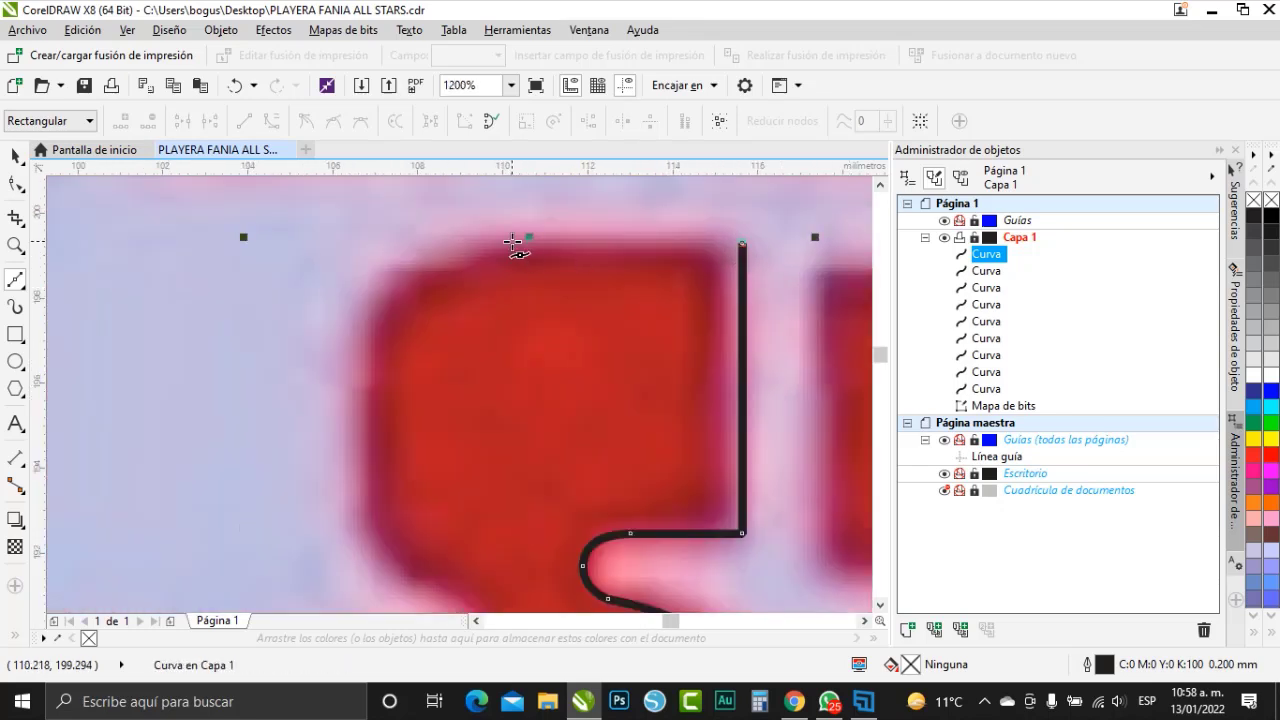
# - Trace the first S's top, rounded upper-left side and curved neck, closing the outline at the left shoulder corner
pyautogui.click(512, 242)
pyautogui.moveTo(363, 346); pyautogui.dragTo(508, 503)
pyautogui.scroll(-1, 373, 308)
pyautogui.click(370, 397)
pyautogui.scroll(1, 370, 437)
pyautogui.click(500, 507)
pyautogui.click(318, 507)
pyautogui.click(274, 515)
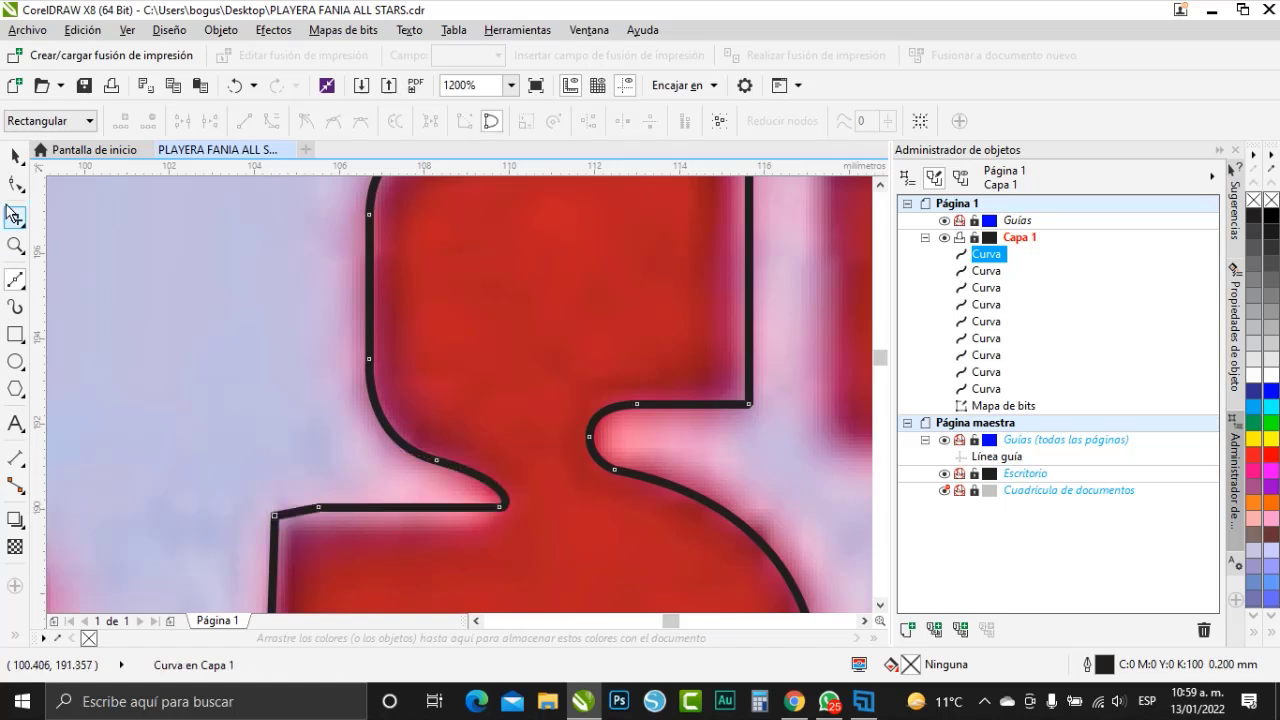
# - Move the first S's left shoulder corner node with the Shape tool to level the horizontal shoulder edge
pyautogui.click(15, 184)
pyautogui.scroll(2, 269, 524)
pyautogui.moveTo(289, 485); pyautogui.dragTo(291, 451)
pyautogui.scroll(-3, 291, 452)
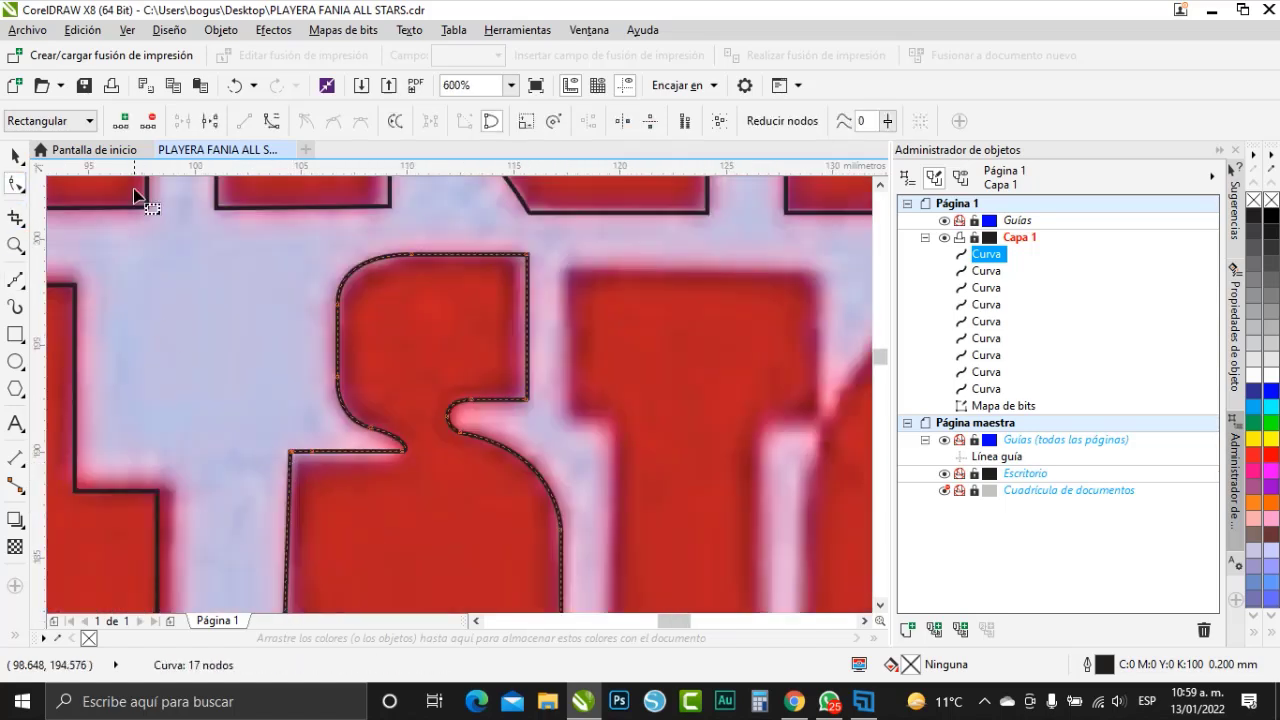
# - Trace the T of STARS down its left arm, around the curved inner corner, down the stem and across the base
pyautogui.click(16, 285)
pyautogui.click(571, 414)
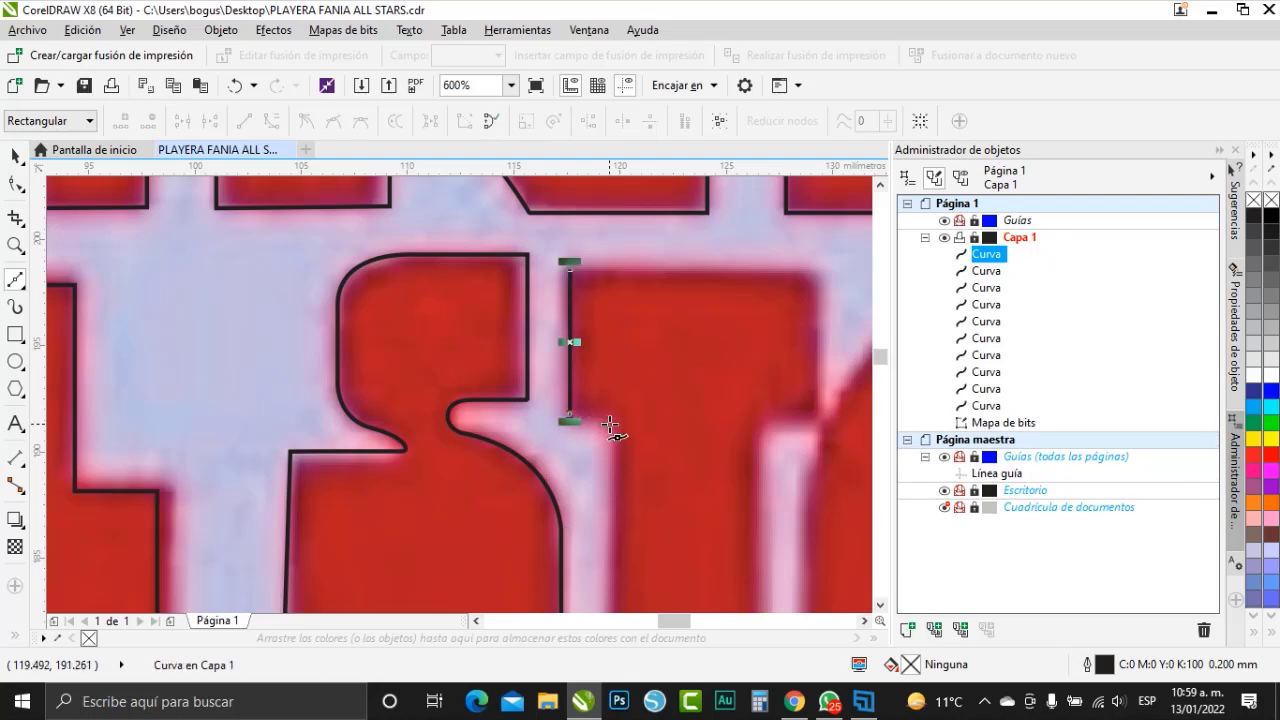
pyautogui.moveTo(609, 446); pyautogui.dragTo(609, 464)
pyautogui.scroll(-2, 606, 320)
pyautogui.scroll(2, 614, 452)
pyautogui.click(582, 354)
pyautogui.click(736, 354)
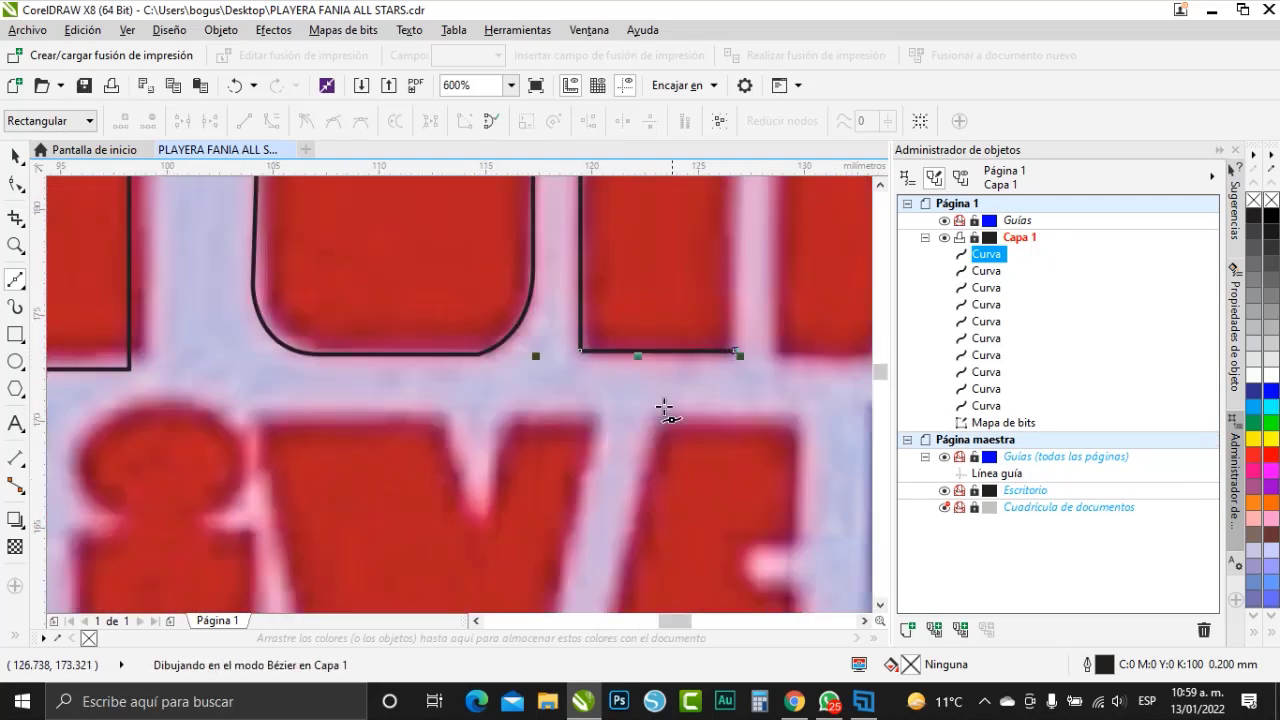
# - Trace the T's right stem edge, curved inner corner and right arm, closing the outline along the top
pyautogui.scroll(-2, 664, 400)
pyautogui.scroll(3, 690, 300)
pyautogui.scroll(-2, 655, 253)
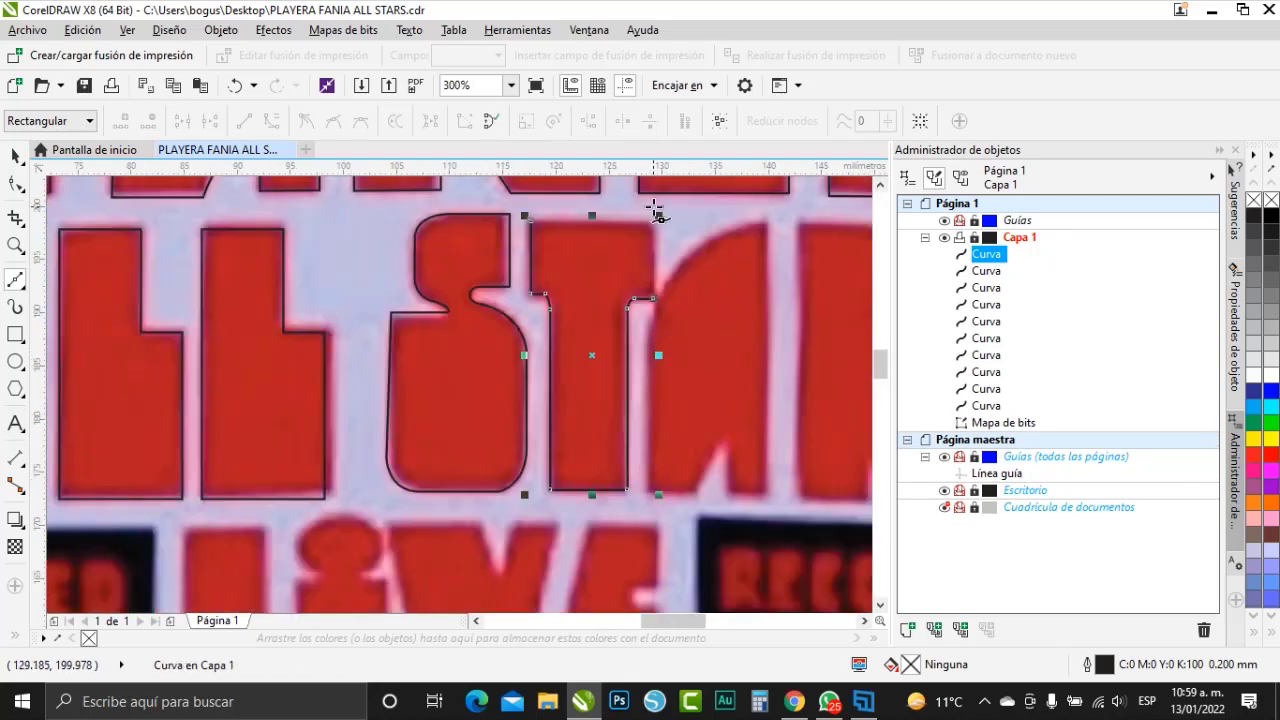
pyautogui.scroll(1, 662, 250)
pyautogui.scroll(2, 663, 396)
pyautogui.click(664, 393)
pyautogui.scroll(-2, 664, 393)
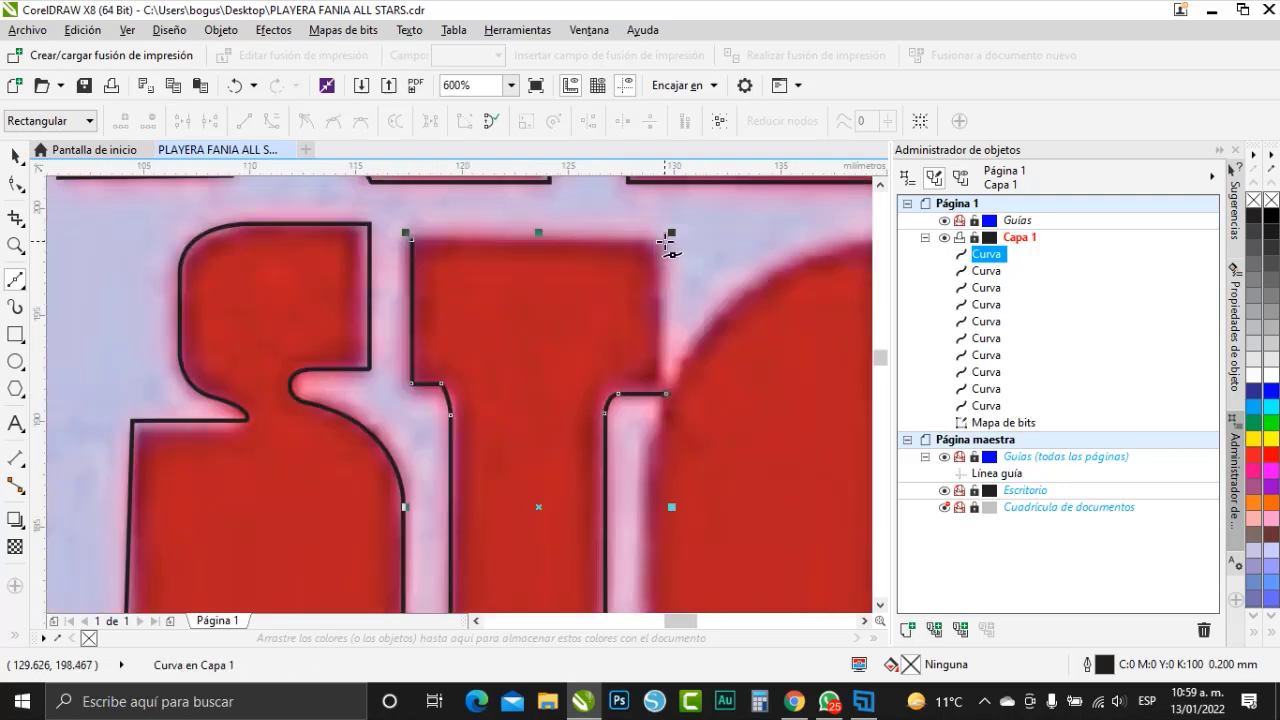
pyautogui.scroll(-1, 600, 343)
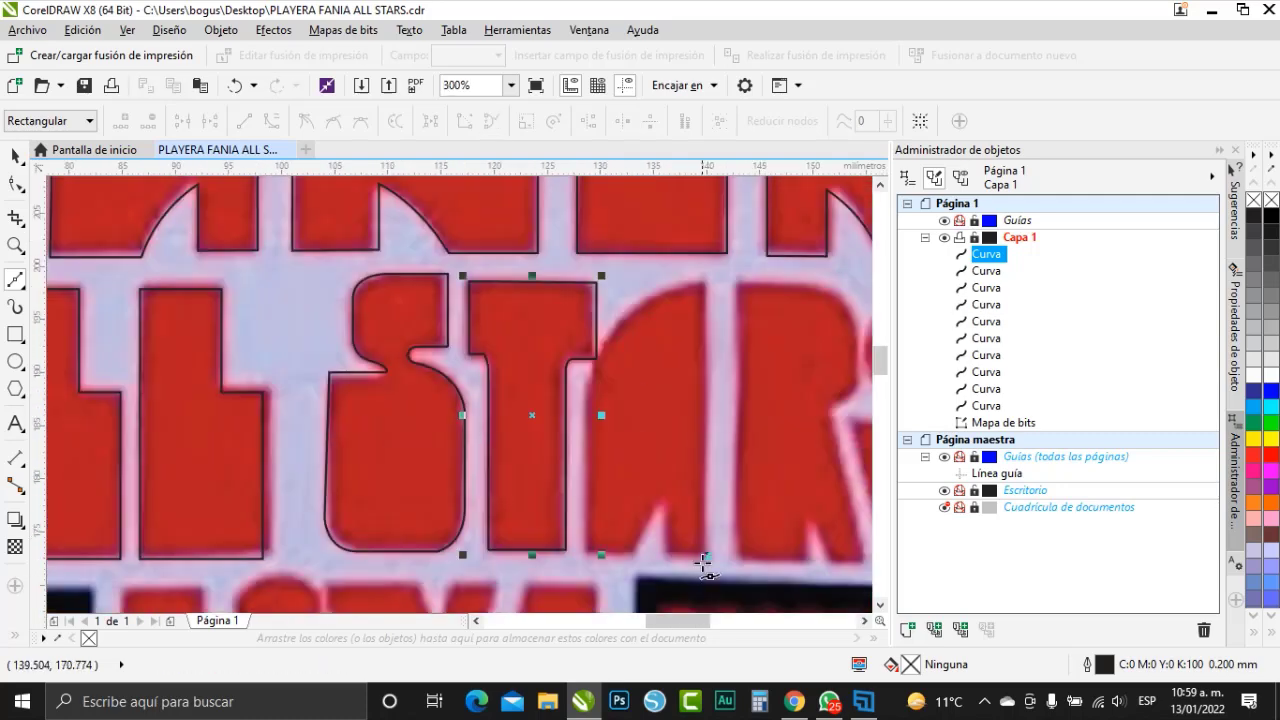
# - Draw the right edge and the left arc of the A in STARS, making the arc's end node a corner
pyautogui.scroll(2, 703, 332)
pyautogui.click(703, 332)
pyautogui.scroll(-2, 510, 440)
pyautogui.moveTo(495, 538); pyautogui.dragTo(495, 538)
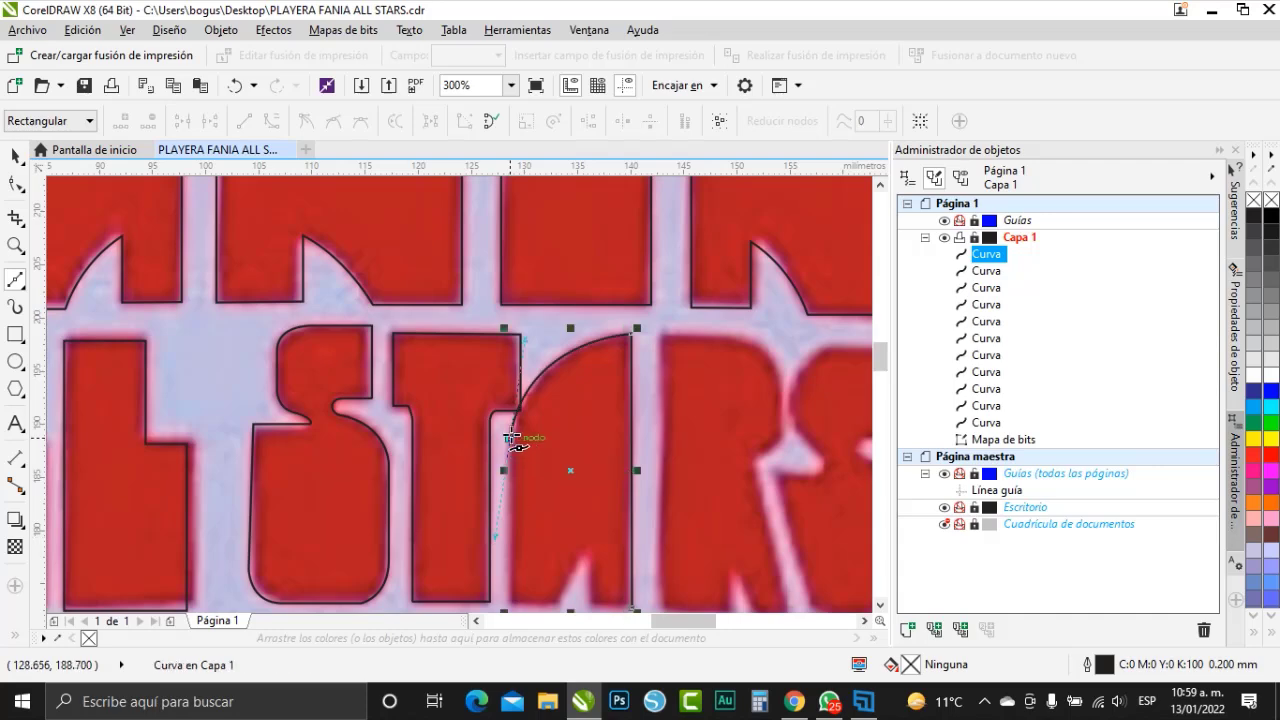
pyautogui.doubleClick(510, 438)
# - Trace the STARS A's left edge, base and pointed notch between its legs, closing the outline at the lower-right corner
pyautogui.scroll(1, 506, 545)
pyautogui.click(516, 532)
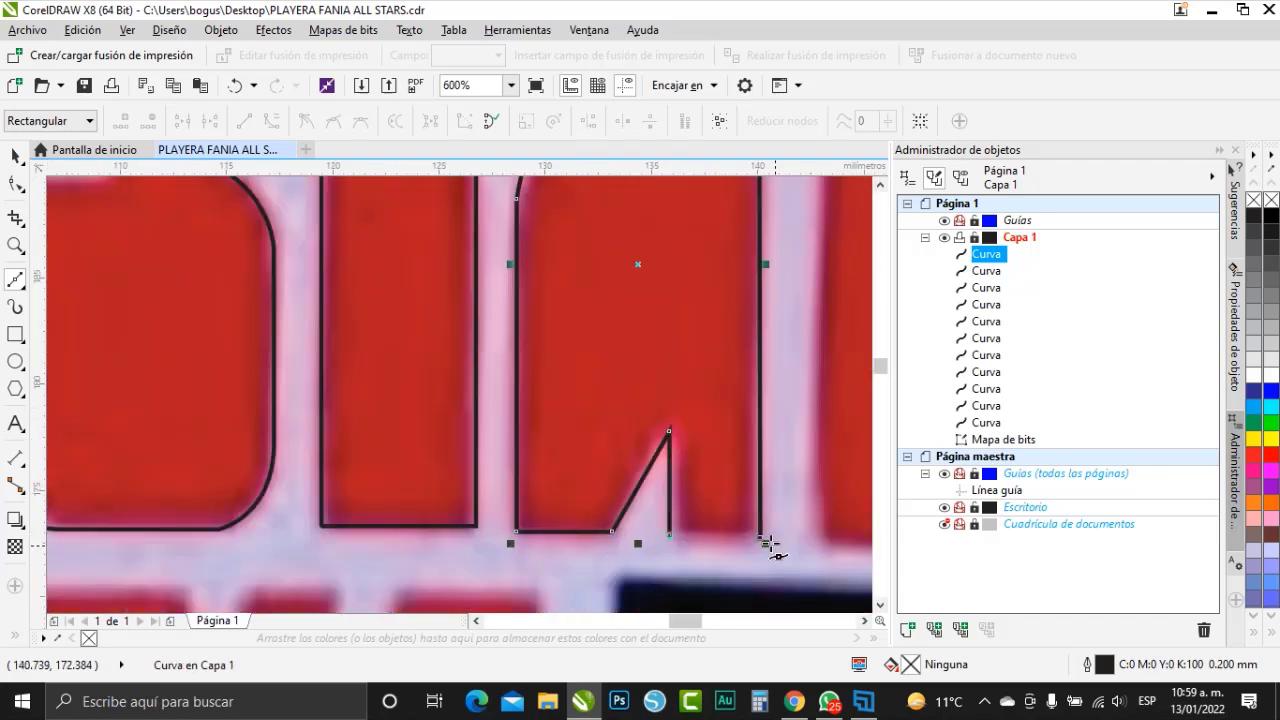
pyautogui.click(768, 543)
# - Trace the R of STARS down its left edge, redoing the misplaced lower corner, and along the base around the pointed notch
pyautogui.scroll(-2, 494, 443)
pyautogui.scroll(1, 510, 300)
pyautogui.click(518, 568)
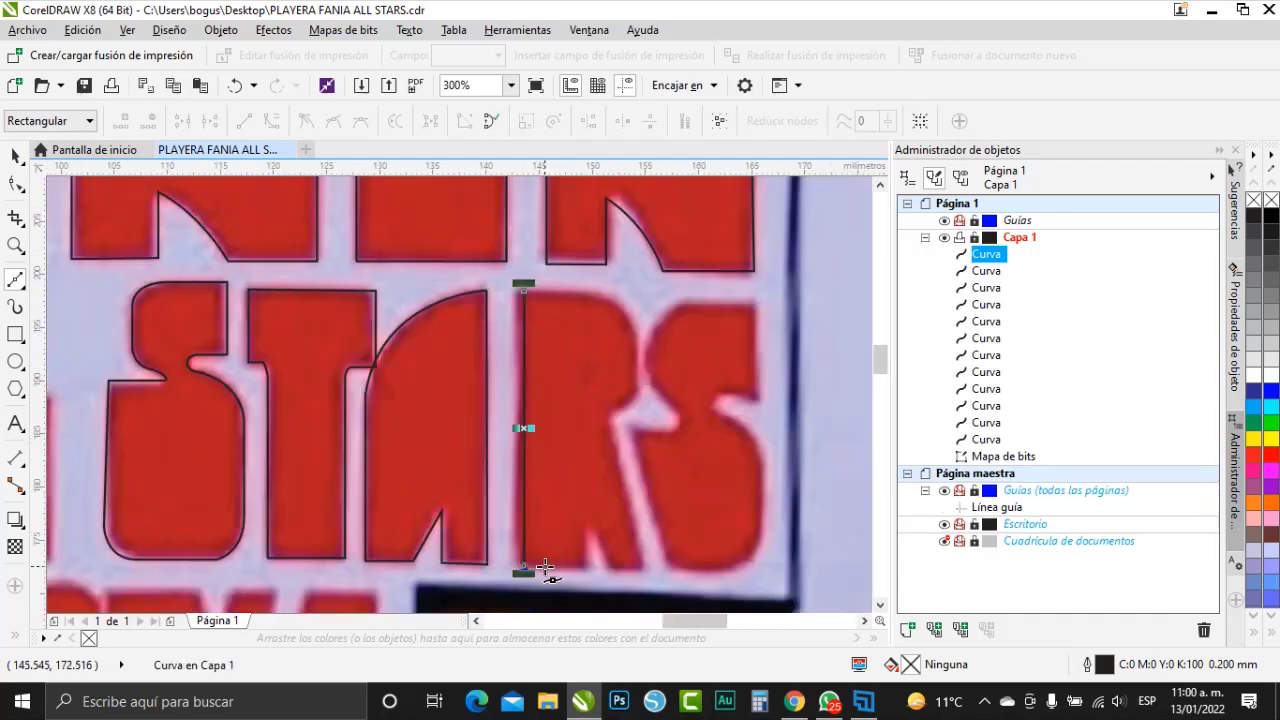
pyautogui.hotkey('ctrl', 'z')
pyautogui.click(513, 565)
pyautogui.scroll(1, 586, 567)
pyautogui.click(594, 568)
pyautogui.click(594, 469)
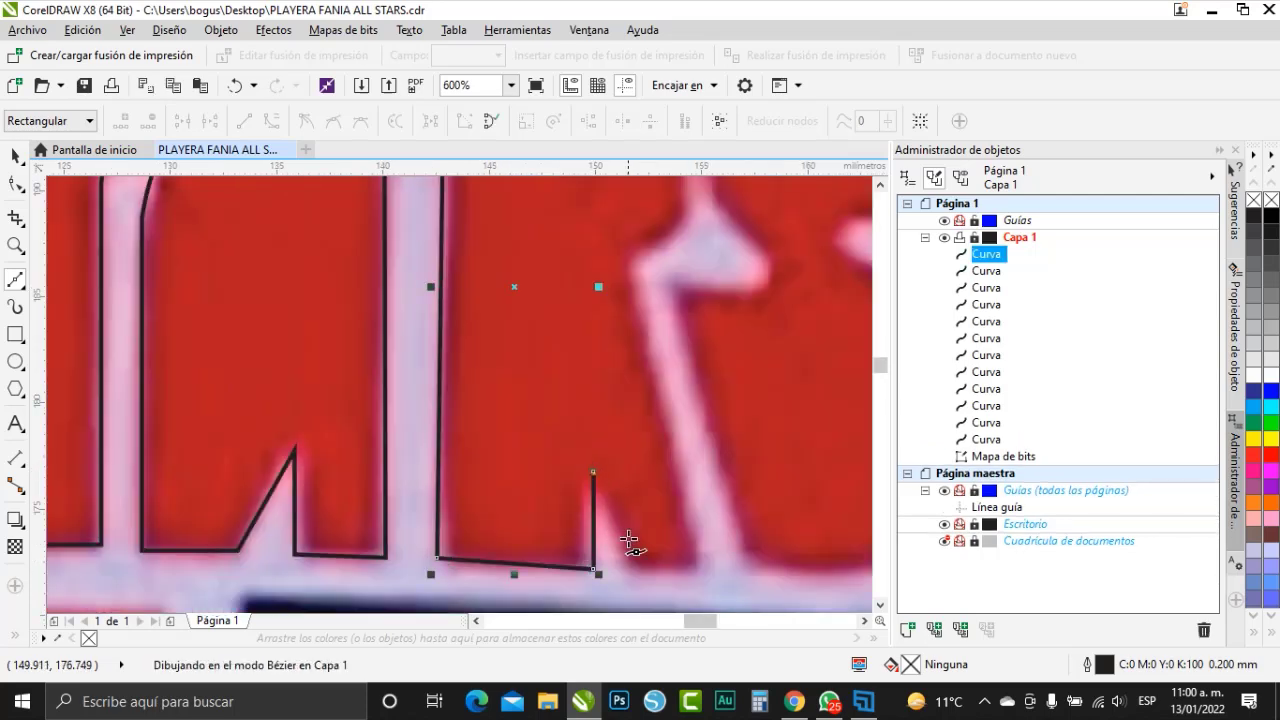
pyautogui.click(635, 569)
pyautogui.click(709, 571)
# - Trace the R's slanted right leg, waist and rounded bowl, closing the outline at the upper-left corner
pyautogui.scroll(-1, 709, 571)
pyautogui.scroll(1, 680, 422)
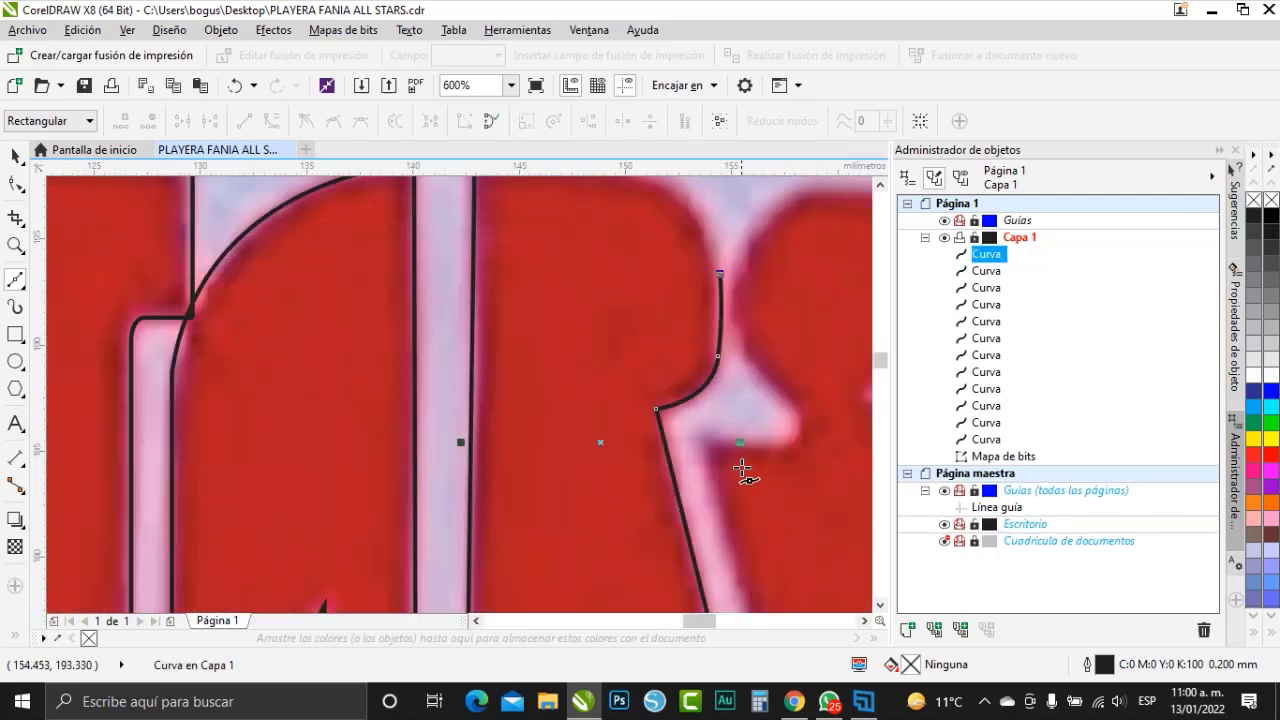
pyautogui.scroll(1, 732, 394)
pyautogui.moveTo(536, 324); pyautogui.dragTo(344, 318)
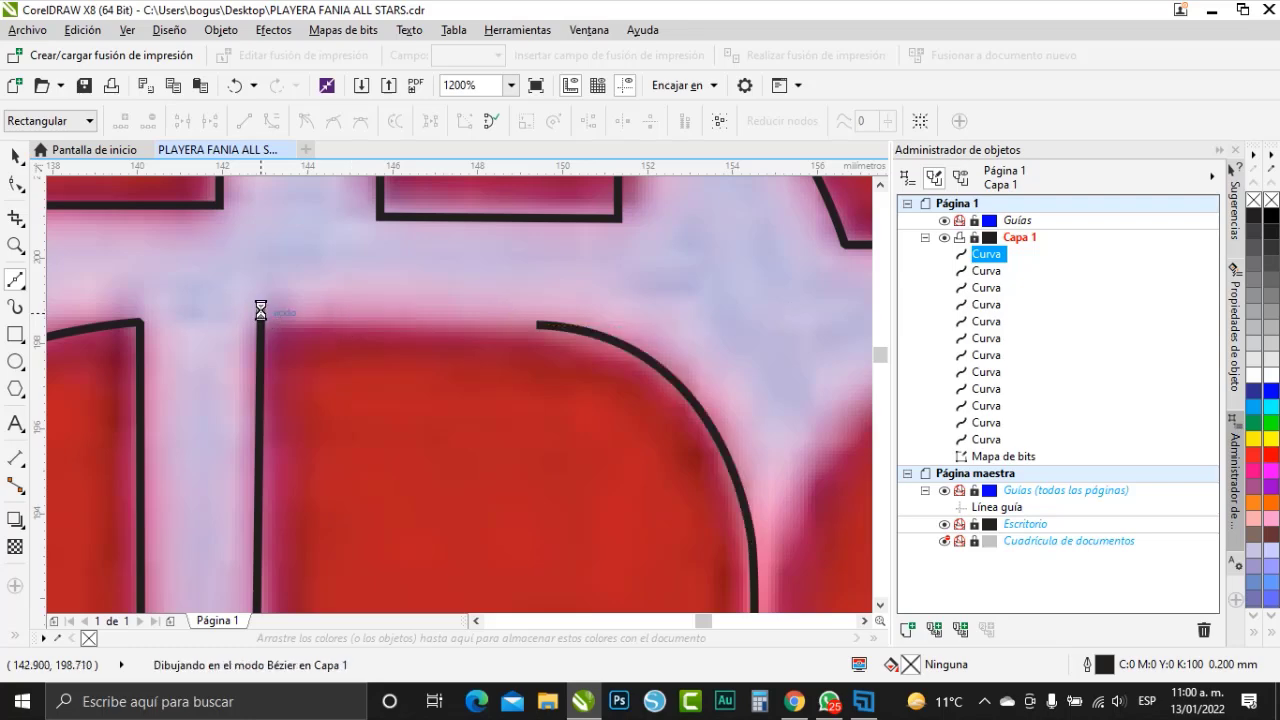
pyautogui.click(261, 313)
# - Start the last S of STARS with its upper right edge and the rounded notch beneath it
pyautogui.scroll(-2, 431, 377)
pyautogui.scroll(1, 620, 455)
pyautogui.click(634, 303)
pyautogui.click(643, 501)
pyautogui.moveTo(588, 487); pyautogui.dragTo(557, 515)
pyautogui.moveTo(592, 528)
pyautogui.mouseDown()
pyautogui.moveTo(617, 541)
pyautogui.moveTo(640, 597)
pyautogui.mouseUp()
# - Continue the last S around its lower right curve to the base and make the lower-left end node a corner
pyautogui.scroll(-1, 626, 434)
pyautogui.scroll(1, 637, 570)
pyautogui.scroll(-1, 640, 472)
pyautogui.scroll(1, 624, 580)
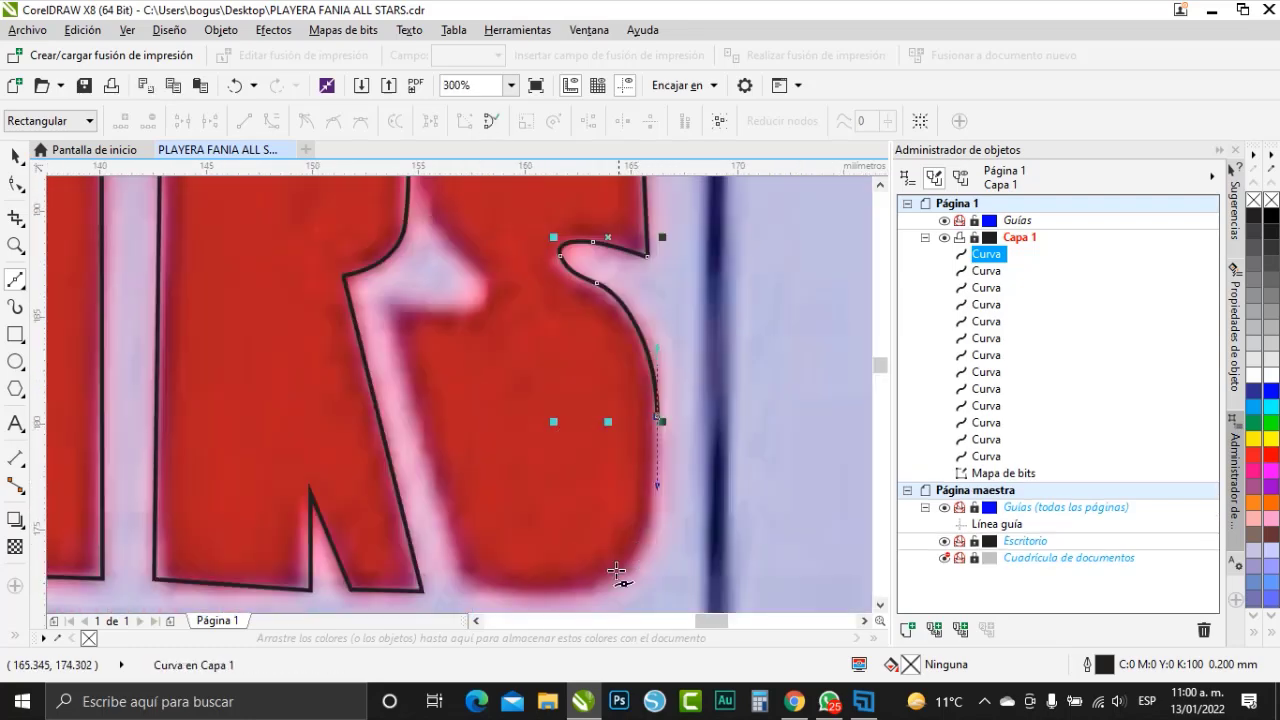
pyautogui.moveTo(471, 588)
pyautogui.mouseDown()
pyautogui.moveTo(338, 561)
pyautogui.moveTo(282, 566)
pyautogui.mouseUp()
pyautogui.doubleClick(470, 587)
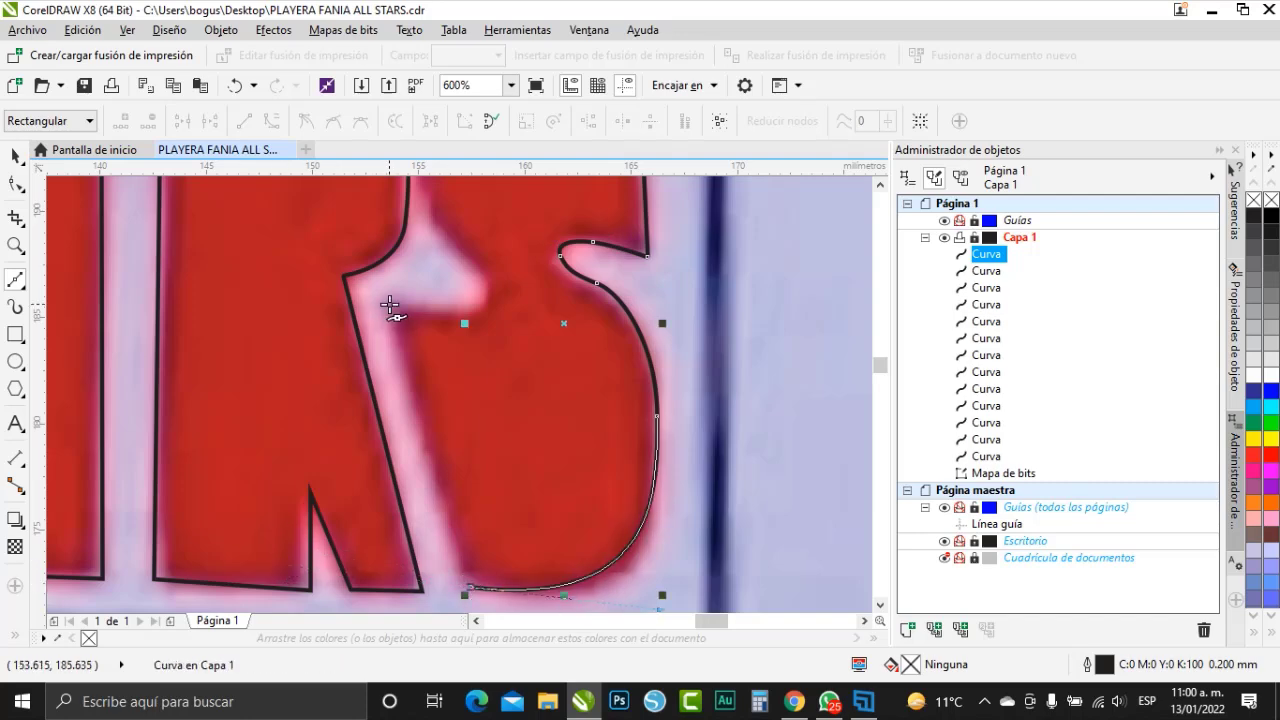
# - Trace the last S's slanted lower-left edge, short shelf and rounded inner bulge
pyautogui.click(389, 304)
pyautogui.click(458, 309)
pyautogui.scroll(-1, 458, 309)
pyautogui.scroll(2, 435, 217)
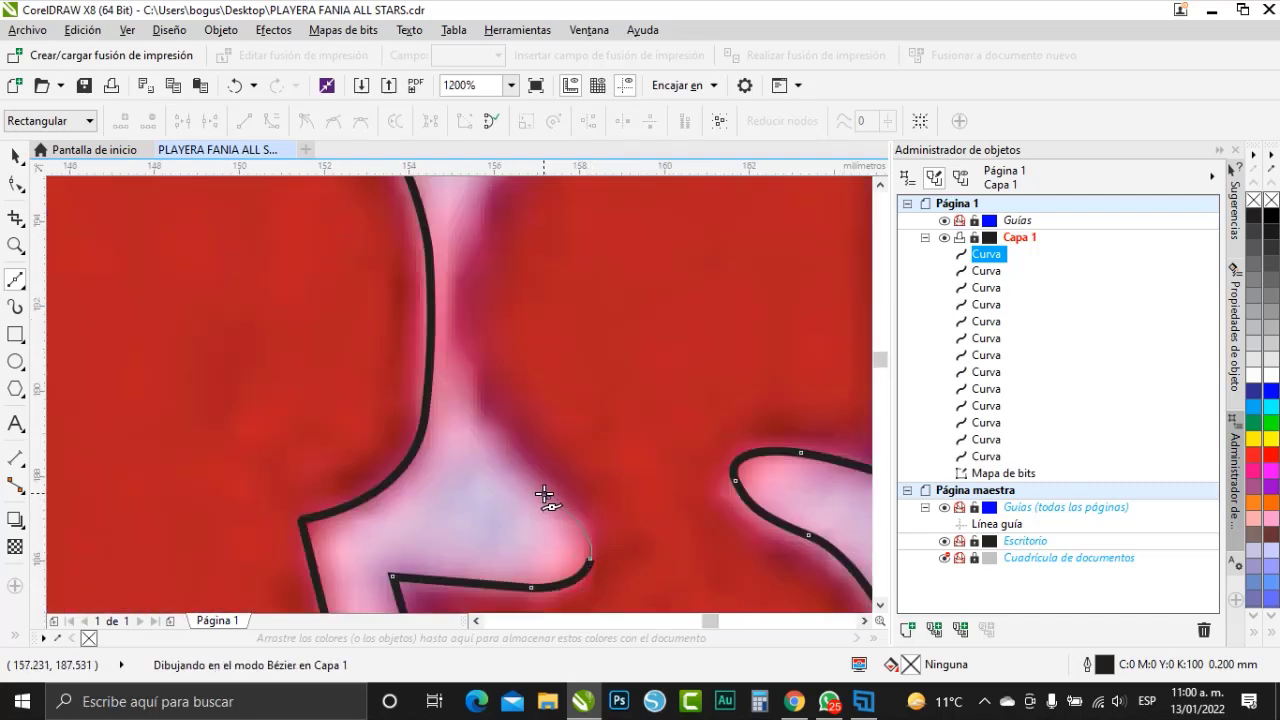
# - Trace the last S's curved upper-left side and top edge, closing the outline at the upper-right corner
pyautogui.moveTo(442, 273); pyautogui.dragTo(452, 214)
pyautogui.scroll(-1, 498, 500)
pyautogui.scroll(1, 521, 323)
pyautogui.moveTo(603, 240); pyautogui.dragTo(706, 231)
pyautogui.scroll(-2, 657, 297)
pyautogui.scroll(2, 737, 294)
pyautogui.scroll(-3, 600, 371)
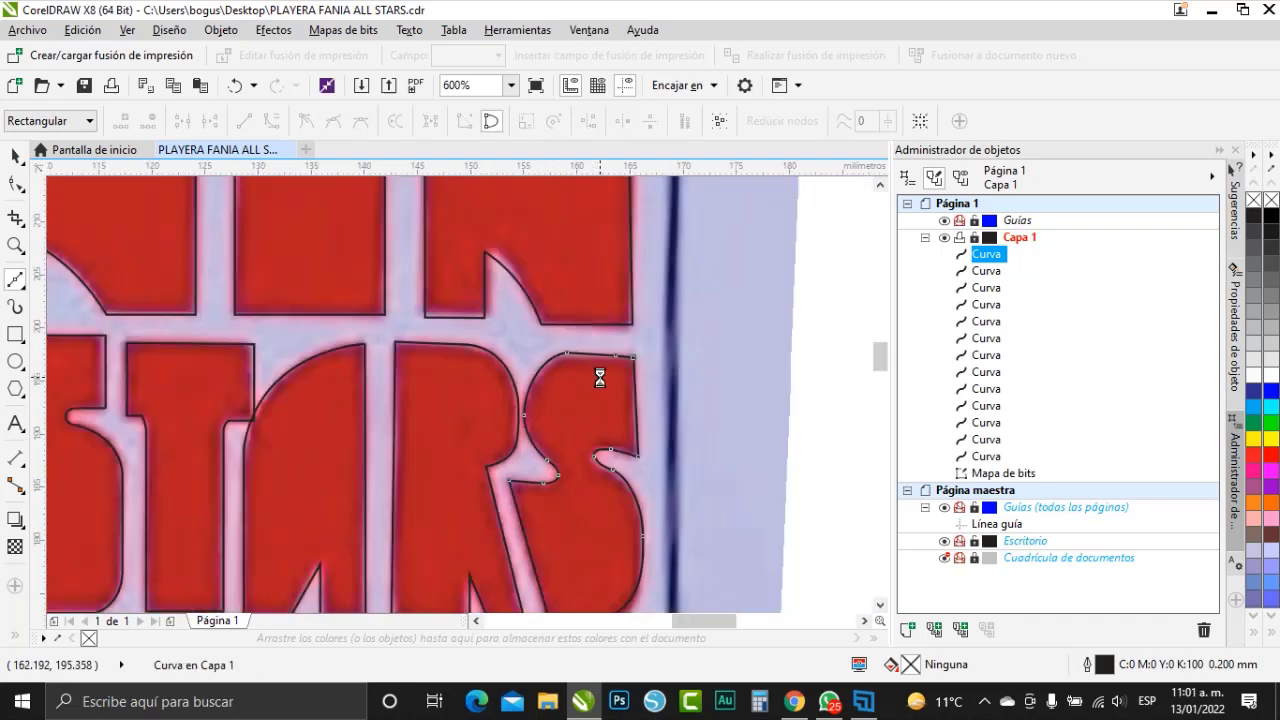
# - Trace the L of LIVE as a closed straight-sided outline from its upper-left corner around the foot and inner corner
pyautogui.scroll(1, 506, 583)
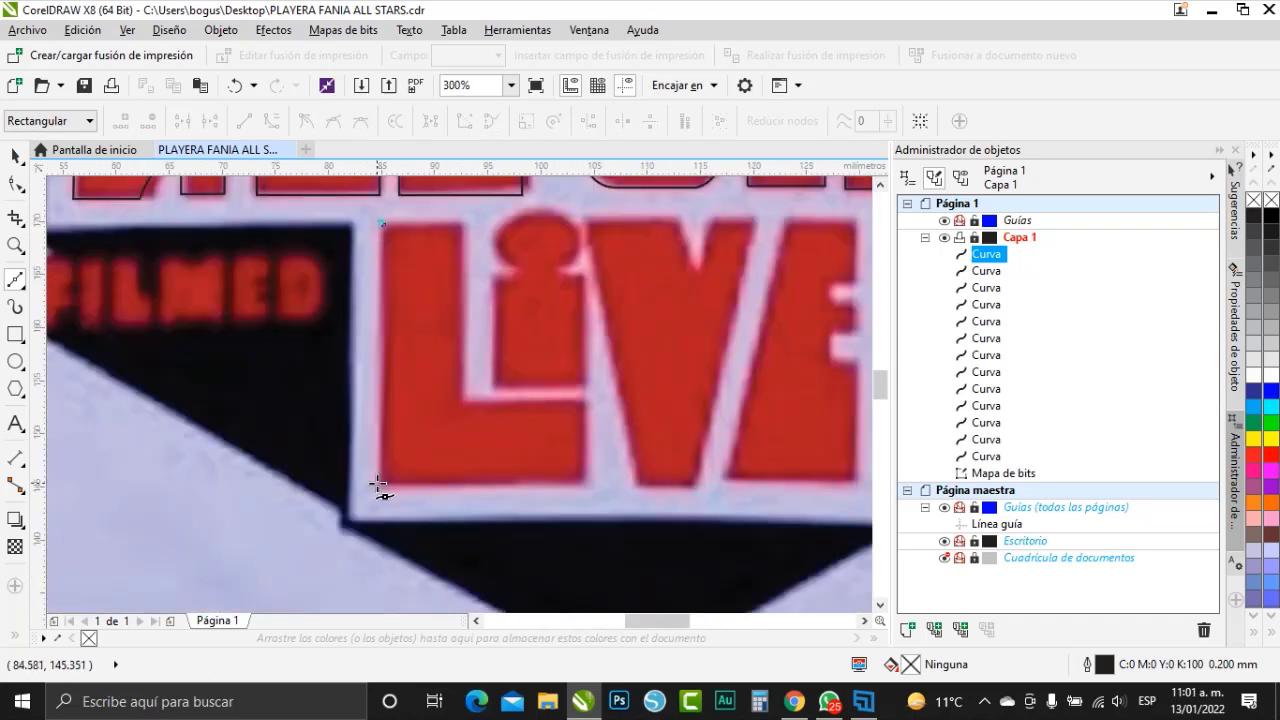
pyautogui.click(379, 486)
pyautogui.click(587, 483)
pyautogui.scroll(1, 587, 441)
pyautogui.click(587, 365)
pyautogui.click(344, 367)
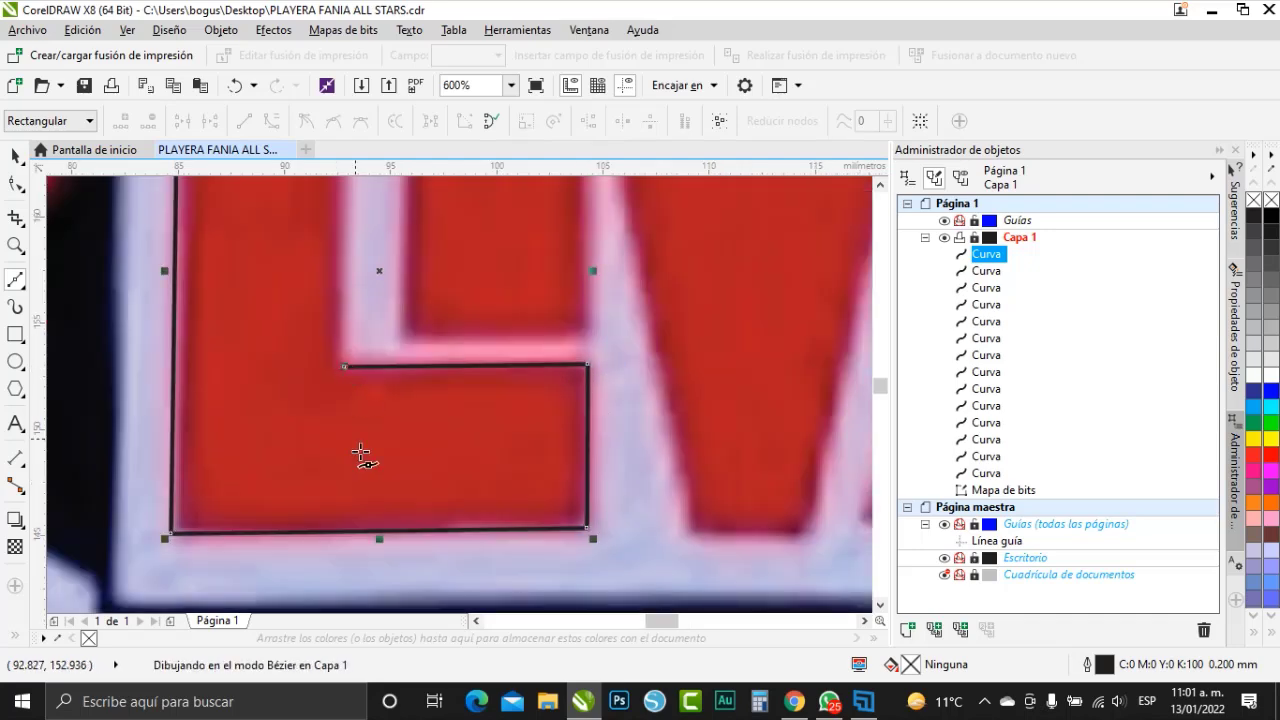
pyautogui.scroll(-1, 364, 540)
pyautogui.scroll(1, 328, 268)
pyautogui.click(375, 286)
# - Draw a rectangle about 8.6 by 10.9 mm over the stem of the I in LIVE
pyautogui.click(15, 334)
pyautogui.scroll(-1, 418, 366)
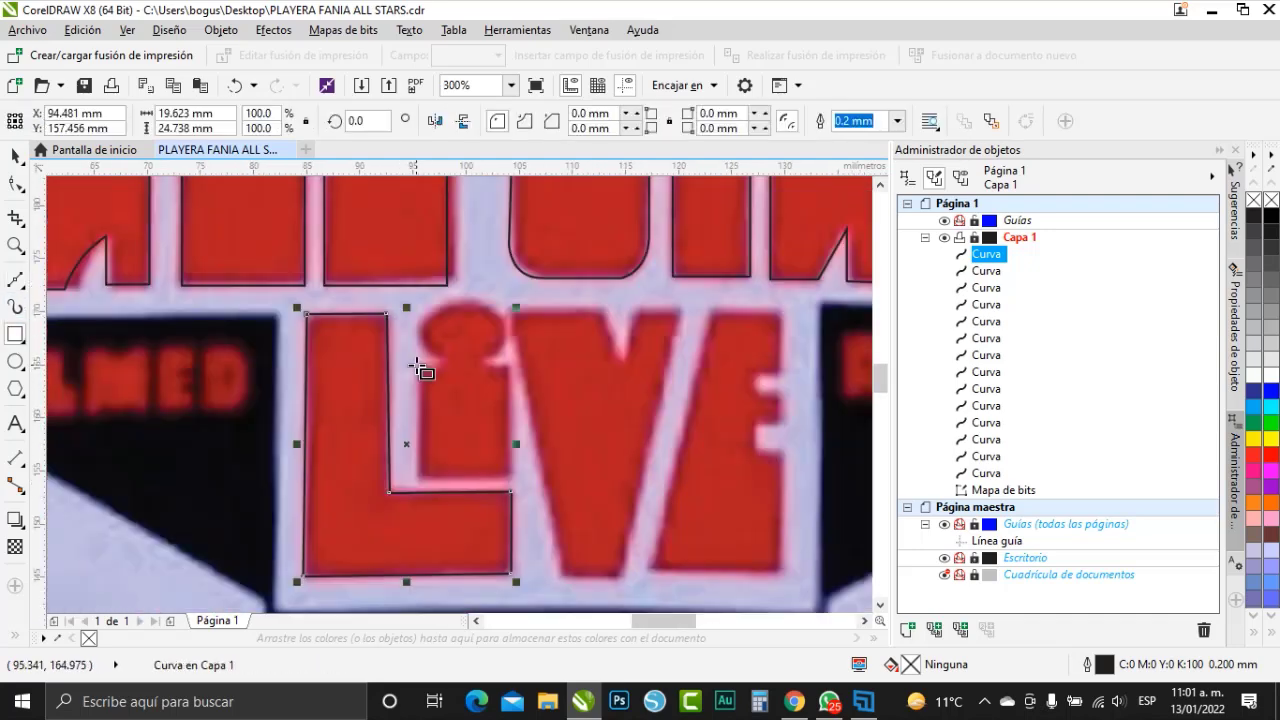
pyautogui.moveTo(420, 366); pyautogui.dragTo(512, 482)
pyautogui.click(15, 156)
pyautogui.scroll(2, 481, 367)
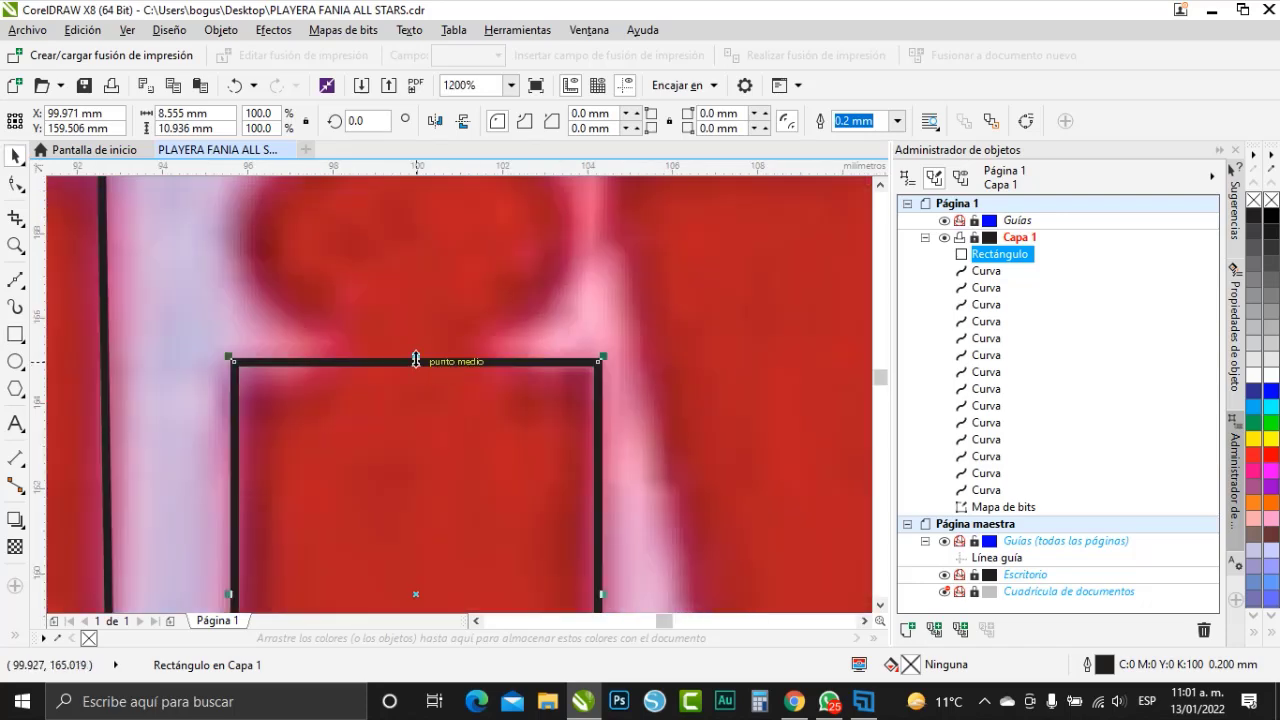
# - Raise the top edge of the I's stem rectangle and draw an ellipse about 8.8 by 5.3 mm over the I's dot
pyautogui.moveTo(416, 359); pyautogui.dragTo(432, 344)
pyautogui.click(15, 361)
pyautogui.scroll(-1, 372, 450)
pyautogui.moveTo(300, 288); pyautogui.dragTo(487, 402)
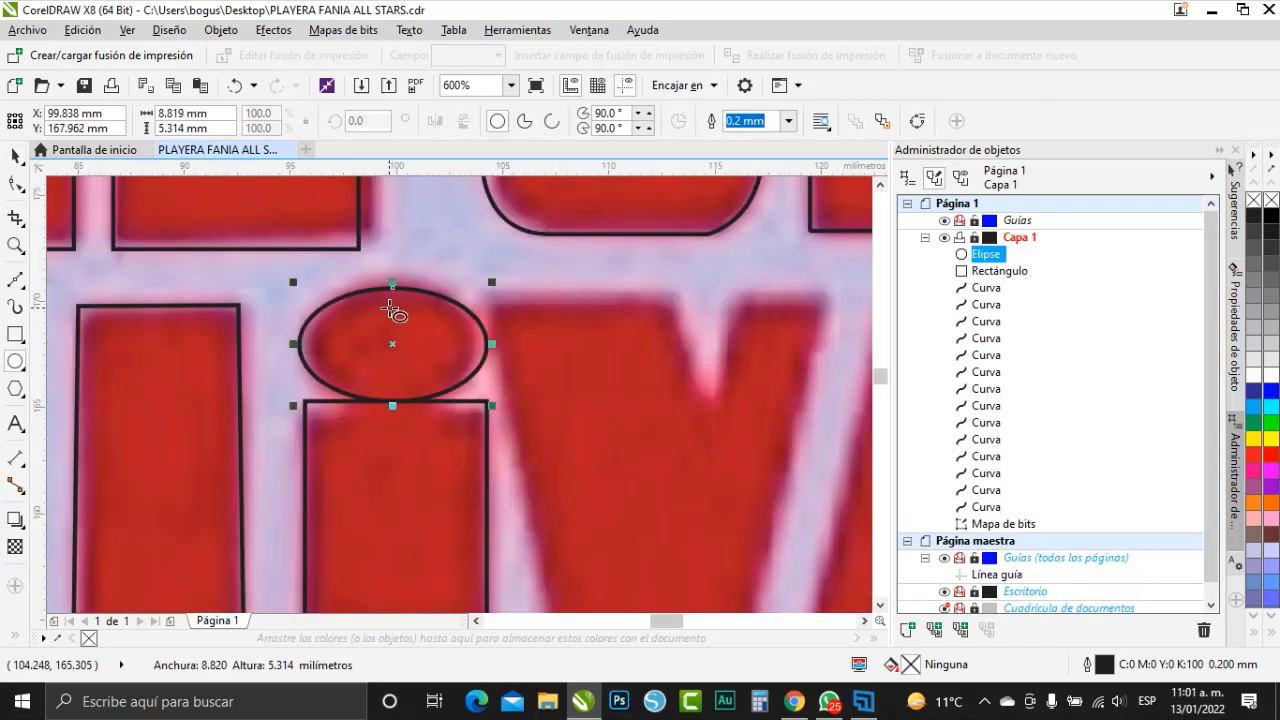
# - Stretch the ellipse upward and downward to overlap the stem, and weld it with the rectangle into one I shape
pyautogui.scroll(1, 390, 307)
pyautogui.moveTo(399, 263); pyautogui.dragTo(404, 251)
pyautogui.moveTo(399, 499); pyautogui.dragTo(400, 511)
pyautogui.click(10, 160)
pyautogui.keyDown('shift'); pyautogui.click(410, 525); pyautogui.keyUp('shift')
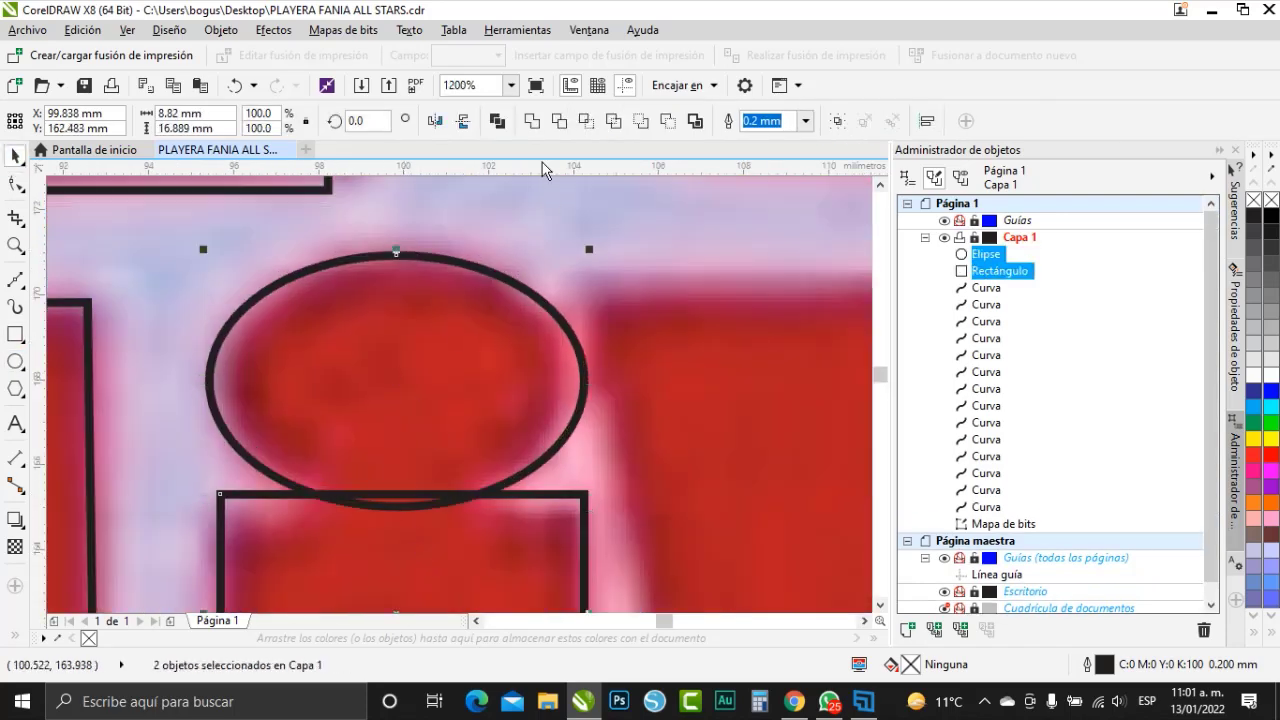
pyautogui.click(531, 121)
pyautogui.scroll(-1, 265, 292)
# - Trace the V of LIVE from its upper-left corner down the left edge, across the base and up to the upper-right corner
pyautogui.click(17, 280)
pyautogui.click(432, 286)
pyautogui.scroll(-1, 433, 283)
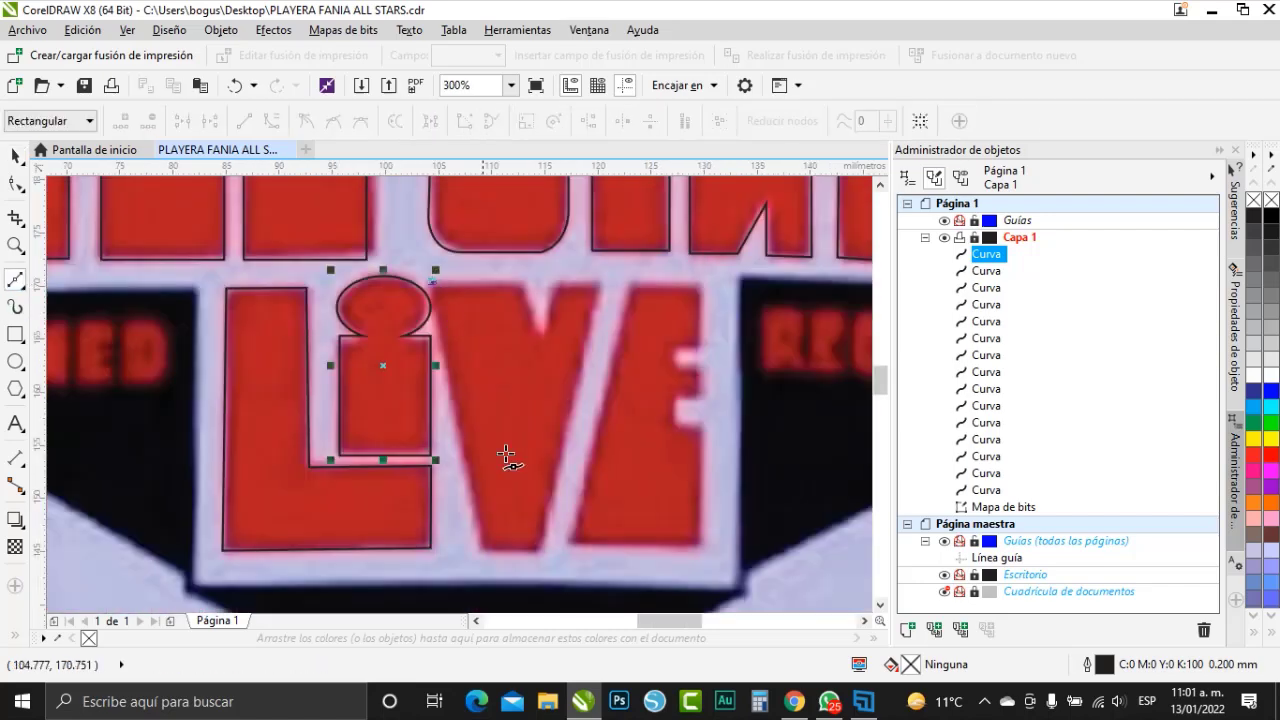
pyautogui.scroll(1, 487, 547)
pyautogui.click(473, 557)
pyautogui.scroll(-1, 573, 585)
pyautogui.scroll(2, 634, 326)
pyautogui.click(634, 323)
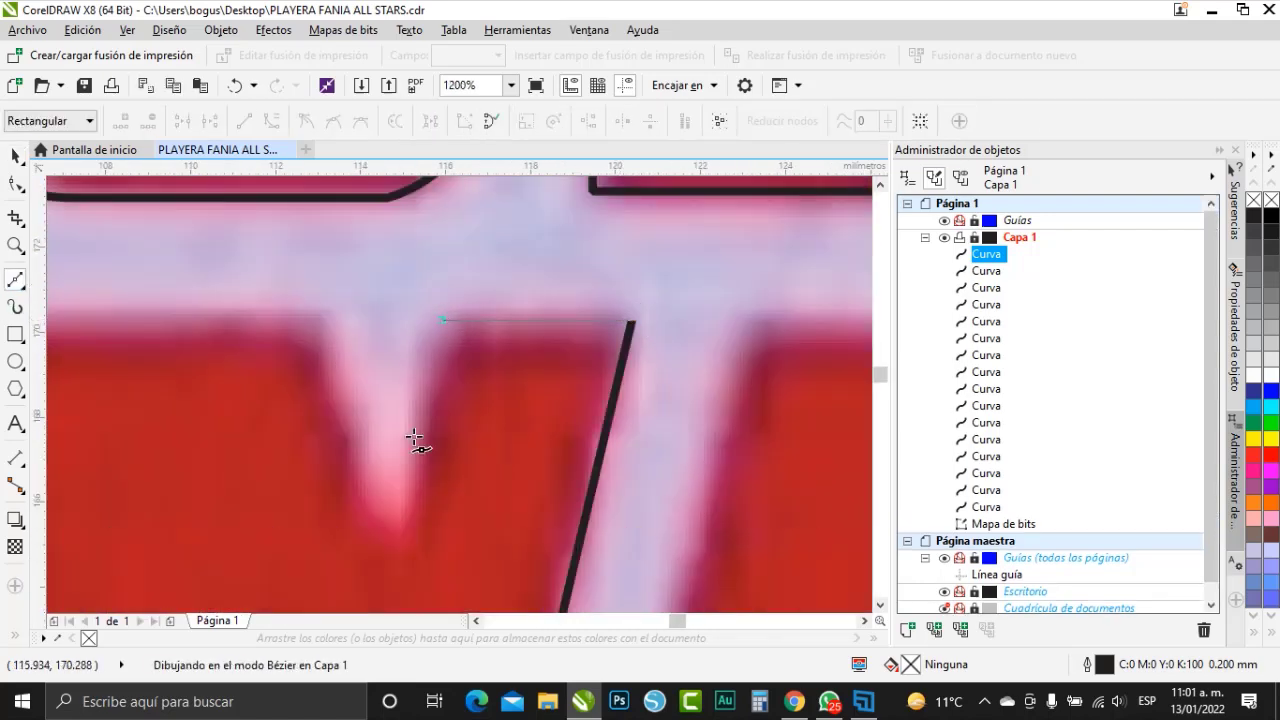
# - Trace the V's top edge and pointed notch, closing the outline at its upper-left corner
pyautogui.click(440, 320)
pyautogui.click(402, 516)
pyautogui.click(320, 312)
pyautogui.scroll(-1, 320, 314)
pyautogui.scroll(1, 252, 397)
pyautogui.click(223, 385)
pyautogui.scroll(-2, 226, 387)
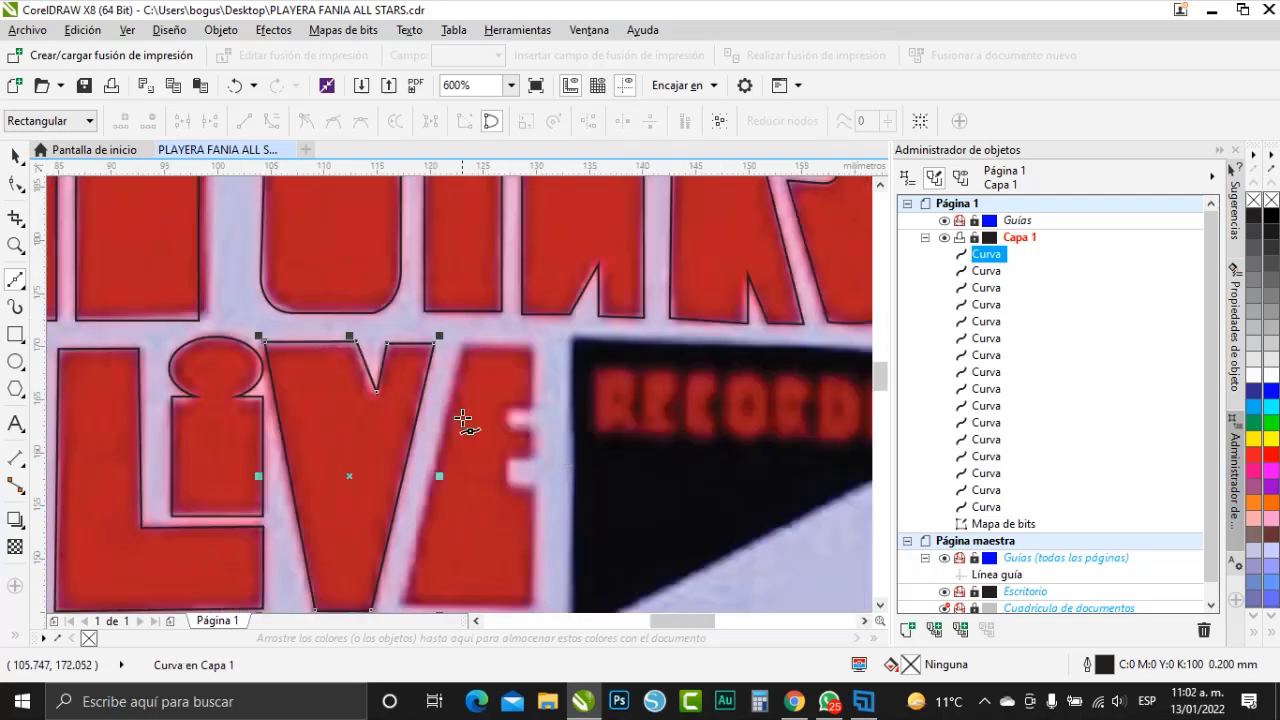
# - Trace the E of LIVE along its slanted left edge, base and lower right edge up to the lower notch
pyautogui.scroll(1, 467, 343)
pyautogui.scroll(-1, 469, 342)
pyautogui.scroll(1, 422, 414)
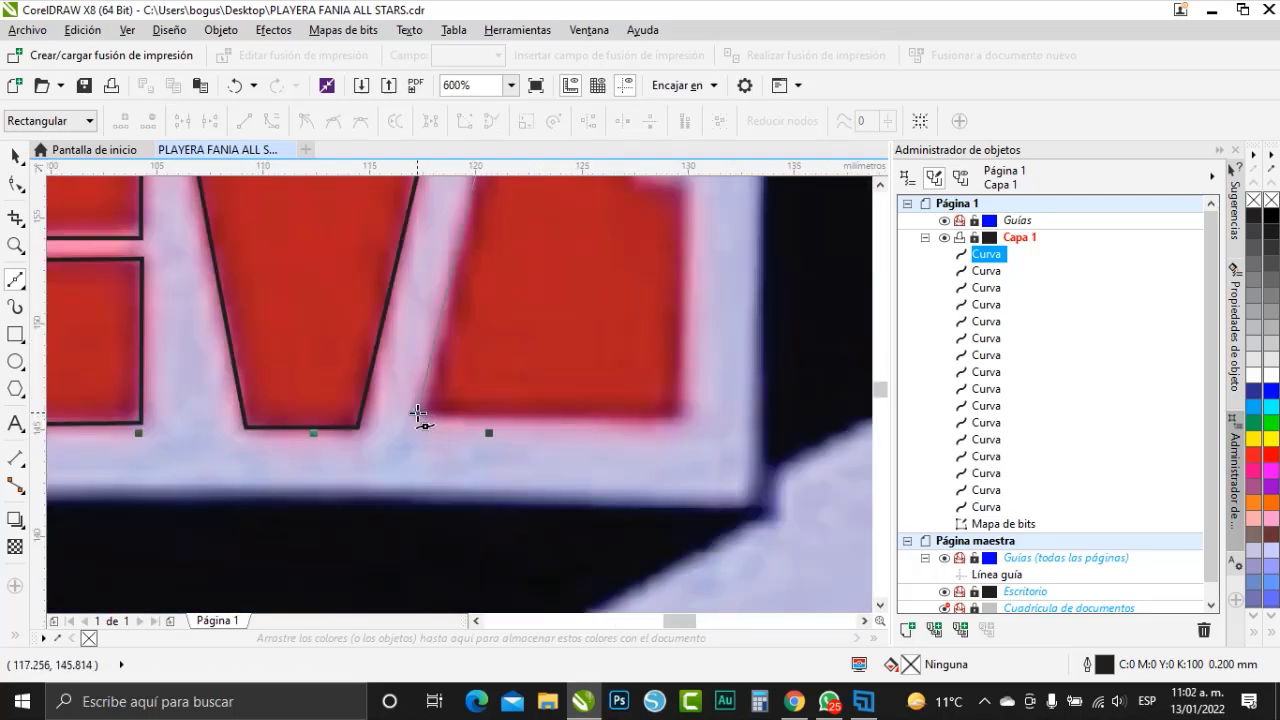
pyautogui.click(418, 413)
pyautogui.click(682, 420)
pyautogui.scroll(-2, 684, 422)
pyautogui.scroll(2, 692, 344)
pyautogui.hotkey('ctrl', 'z')
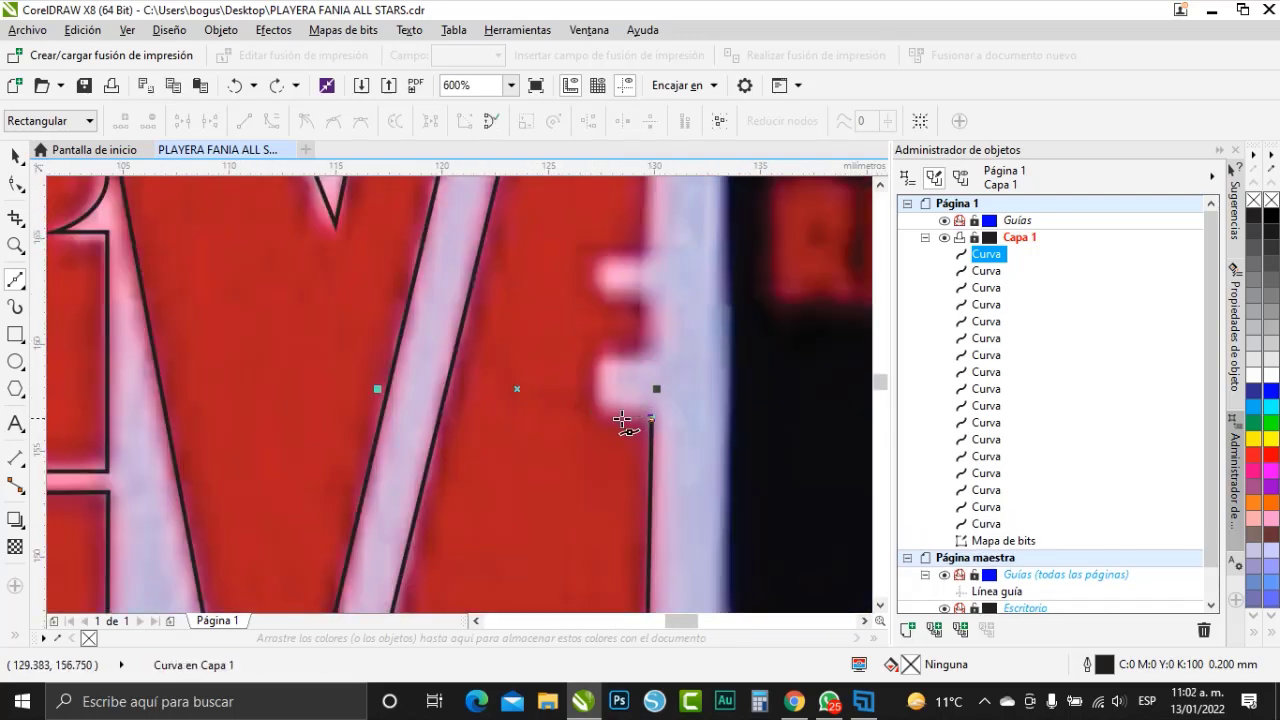
# - Trace the E's two right-side notches and its top edge, closing the outline at the upper-left corner
pyautogui.click(601, 257)
pyautogui.press('space')
pyautogui.scroll(-2, 668, 357)
pyautogui.scroll(3, 663, 294)
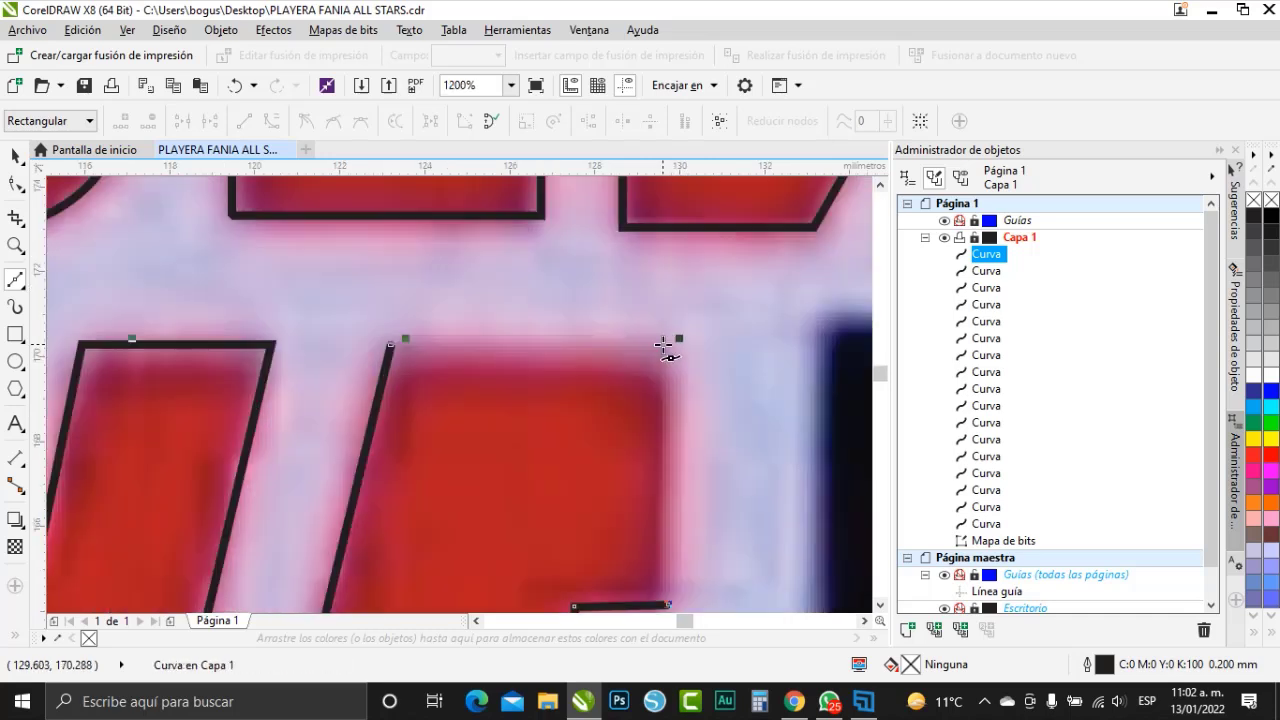
pyautogui.click(663, 344)
pyautogui.click(391, 344)
pyautogui.press('space')
pyautogui.scroll(-3, 661, 366)
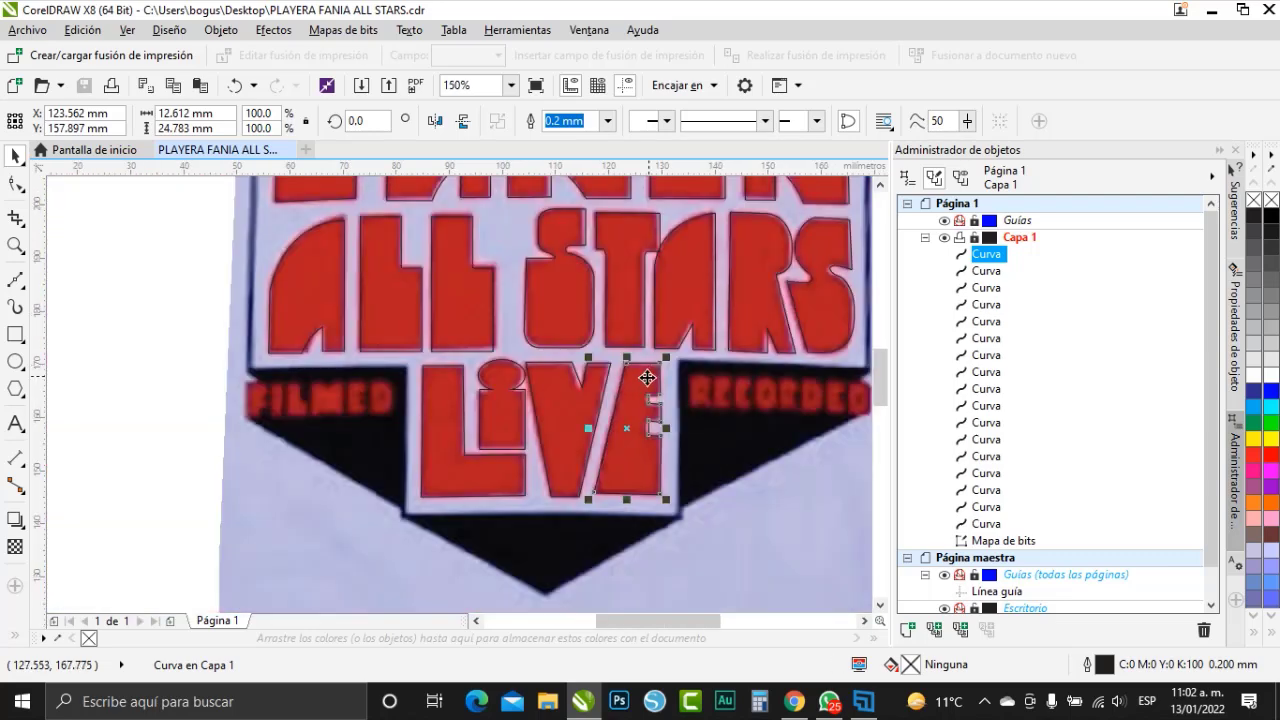
# - Trace the badge's outer outline down the outer edge of the FILMED panel and along the lower-left slant to the bottom tip
pyautogui.scroll(2, 281, 421)
pyautogui.click(15, 284)
pyautogui.scroll(-1, 203, 387)
pyautogui.scroll(2, 203, 378)
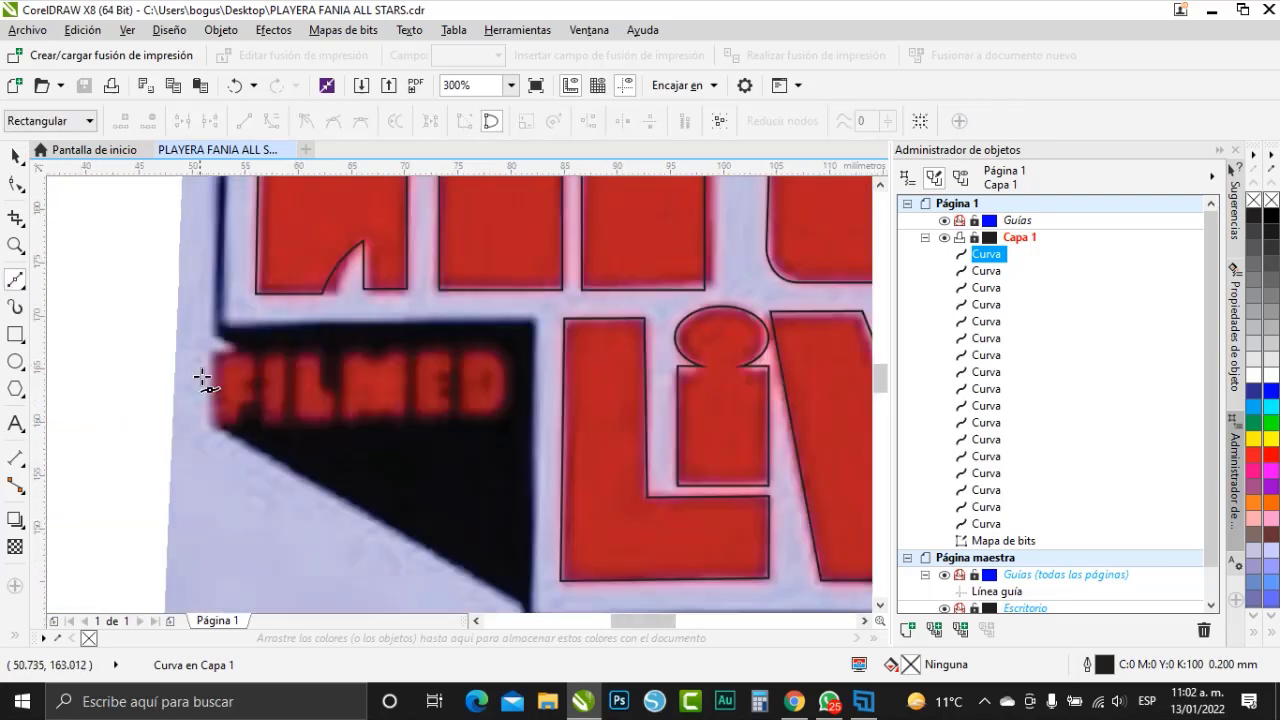
pyautogui.click(216, 484)
pyautogui.click(218, 340)
pyautogui.scroll(-2, 228, 277)
pyautogui.scroll(1, 343, 419)
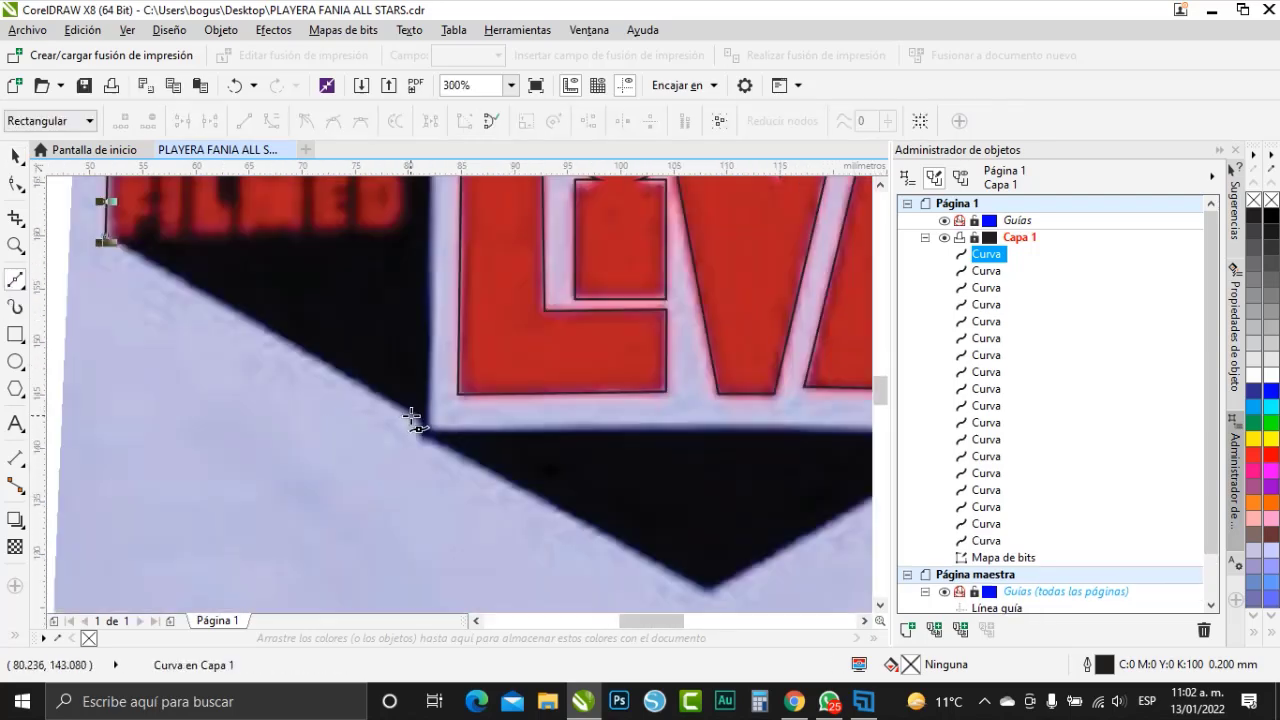
pyautogui.click(421, 386)
pyautogui.click(721, 558)
pyautogui.scroll(-1, 450, 536)
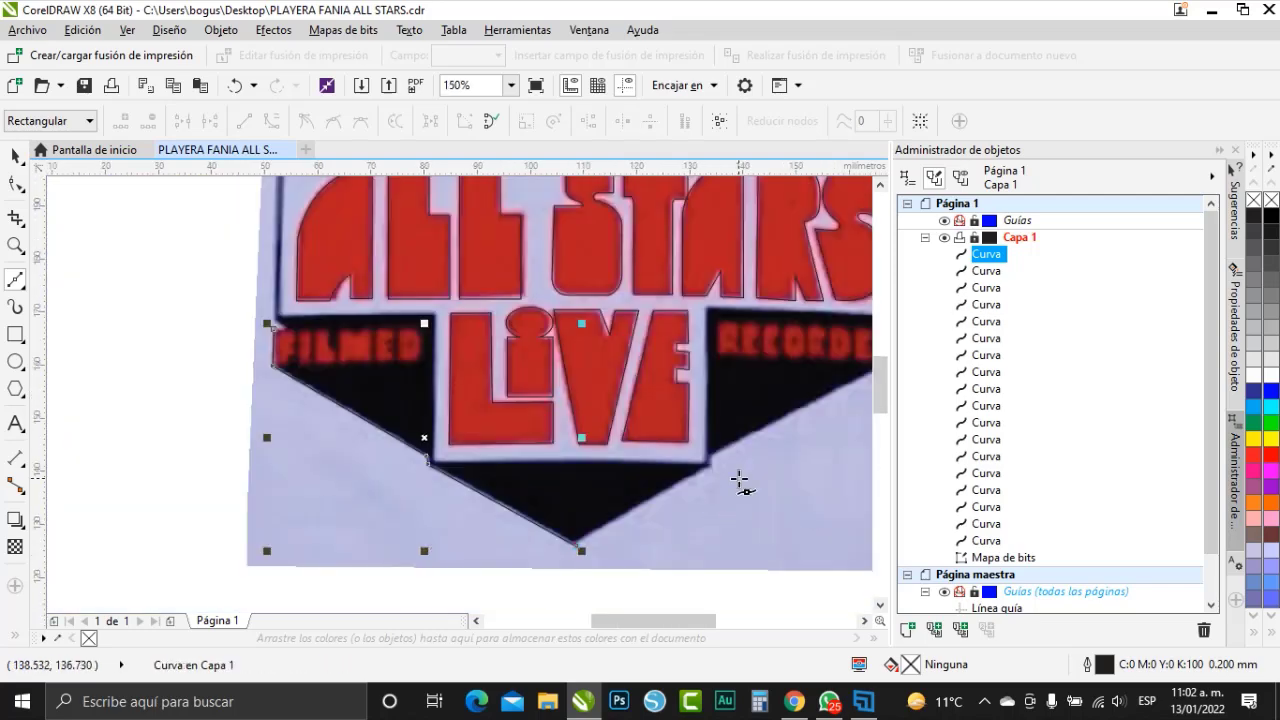
# - Trace the badge's outer outline up the lower-right slant, around the small step and the outer end of the RECORDED panel
pyautogui.scroll(2, 740, 480)
pyautogui.click(633, 434)
pyautogui.click(635, 389)
pyautogui.scroll(-2, 503, 511)
pyautogui.scroll(2, 736, 395)
pyautogui.click(690, 425)
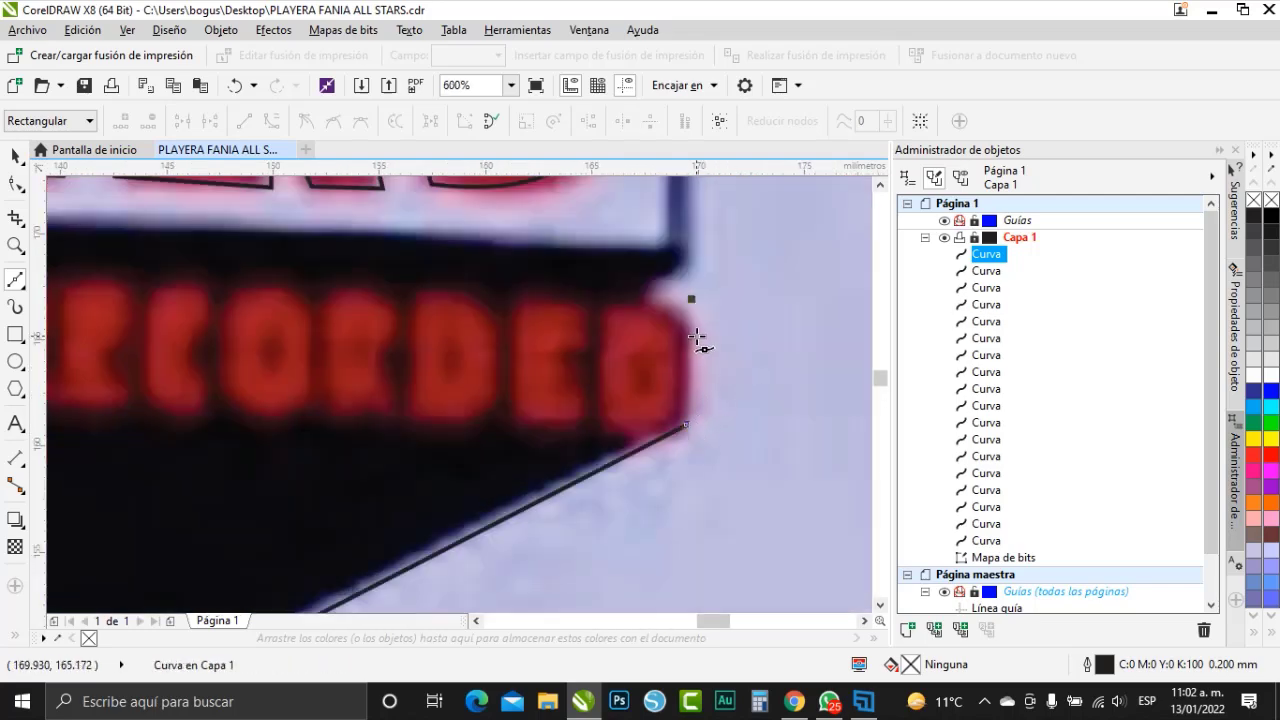
pyautogui.scroll(-3, 686, 257)
pyautogui.scroll(2, 600, 272)
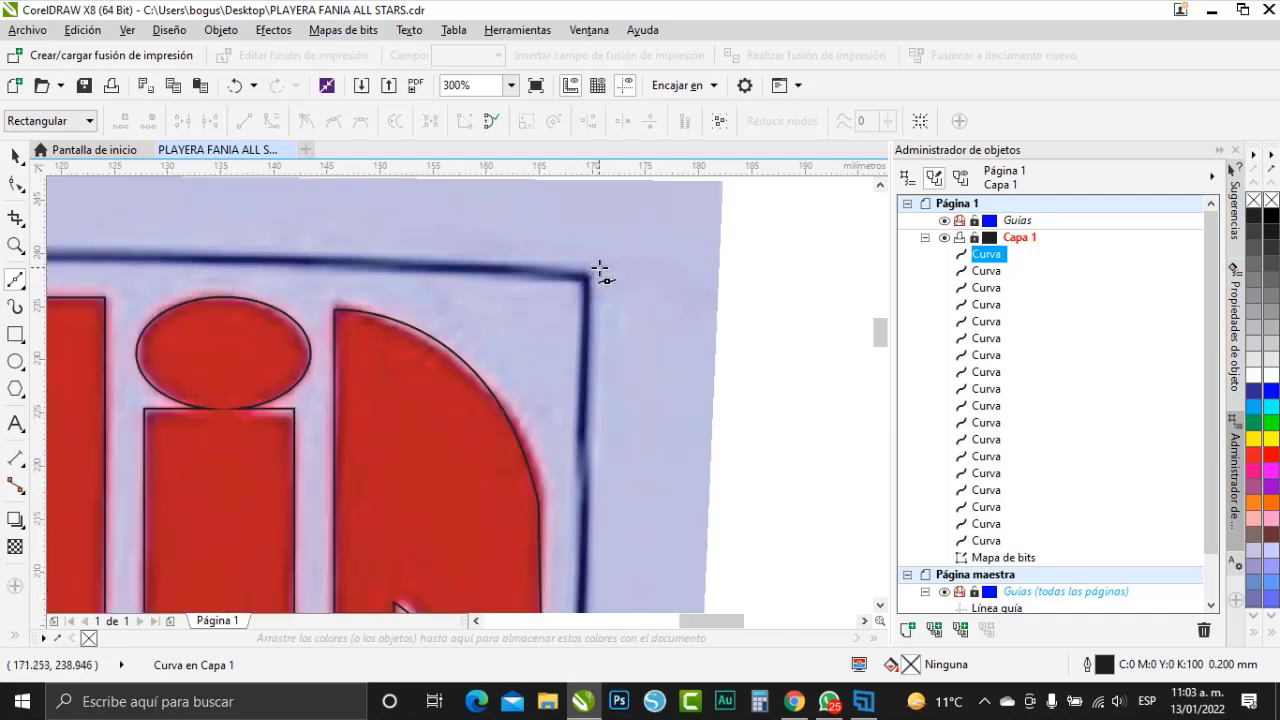
# - Trace the badge's upper-right outer corner and its gently curved top edge to the upper-left corner
pyautogui.click(594, 275)
pyautogui.scroll(-1, 762, 290)
pyautogui.scroll(2, 358, 271)
pyautogui.moveTo(366, 260); pyautogui.dragTo(110, 267)
pyautogui.scroll(-2, 400, 257)
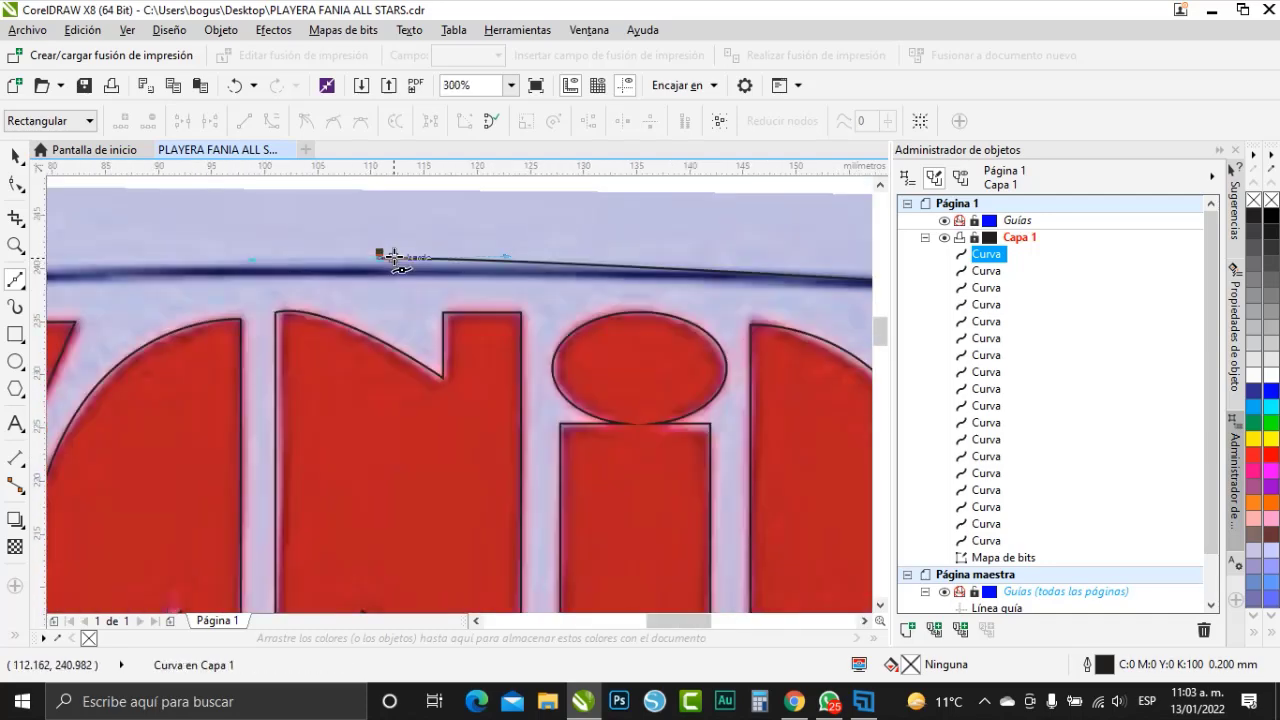
pyautogui.scroll(2, 80, 266)
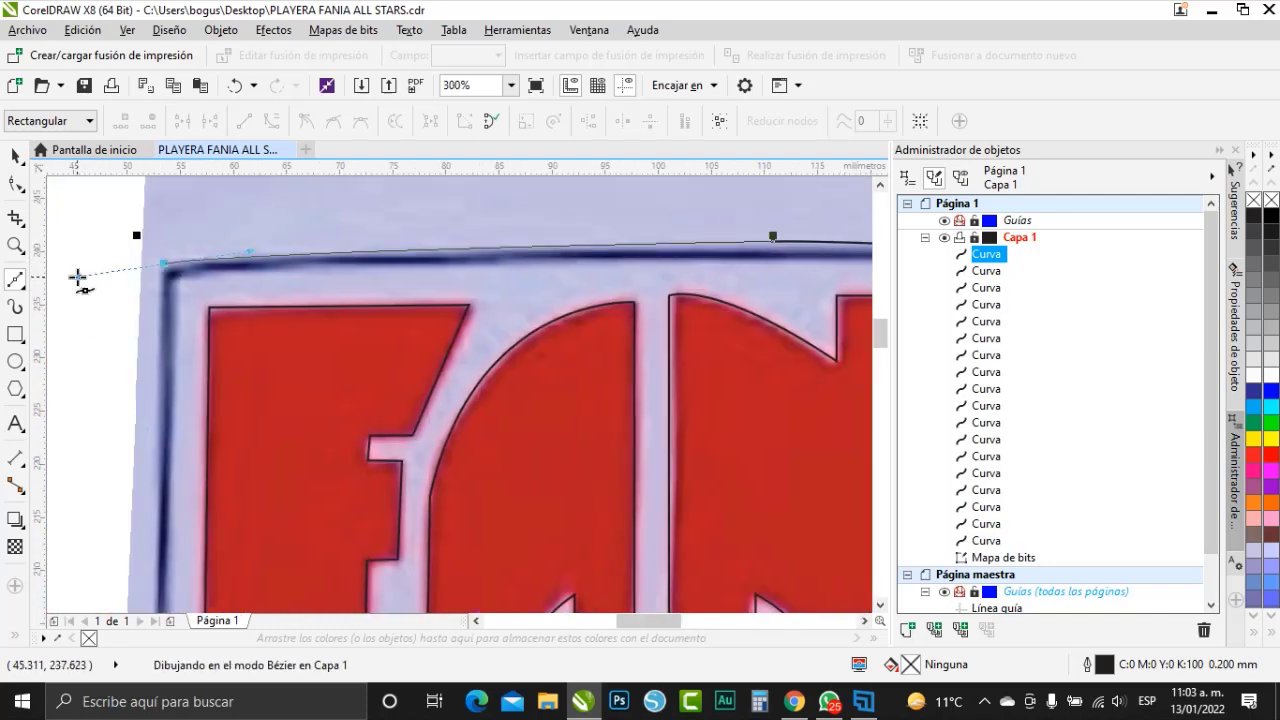
# - Trace the badge's left outer edge down to the notch above FILMED and close the outer outline
pyautogui.scroll(-2, 190, 228)
pyautogui.scroll(3, 175, 464)
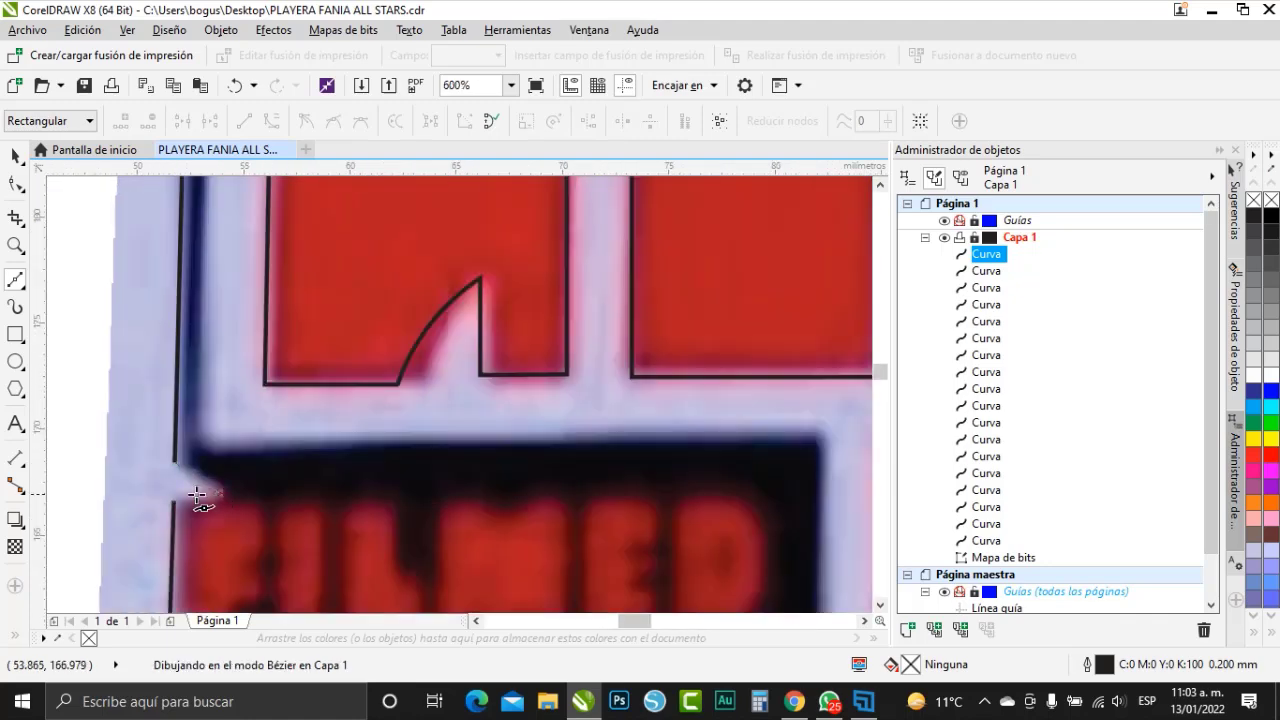
pyautogui.click(220, 493)
pyautogui.click(173, 501)
# - Trace the frame's inner outline from the corner above FILMED up the left side and along the curved top to the upper-right corner
pyautogui.click(203, 446)
pyautogui.scroll(-3, 205, 440)
pyautogui.scroll(2, 214, 321)
pyautogui.click(209, 316)
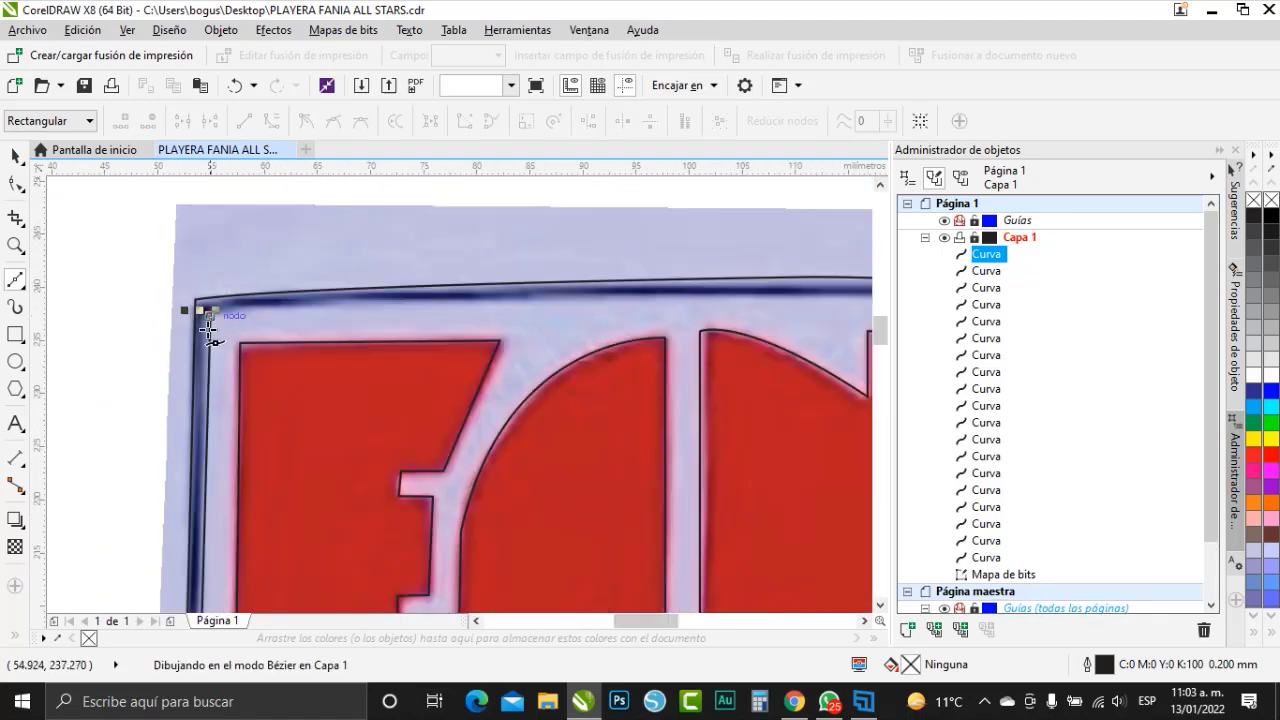
pyautogui.scroll(-3, 634, 320)
pyautogui.scroll(2, 608, 351)
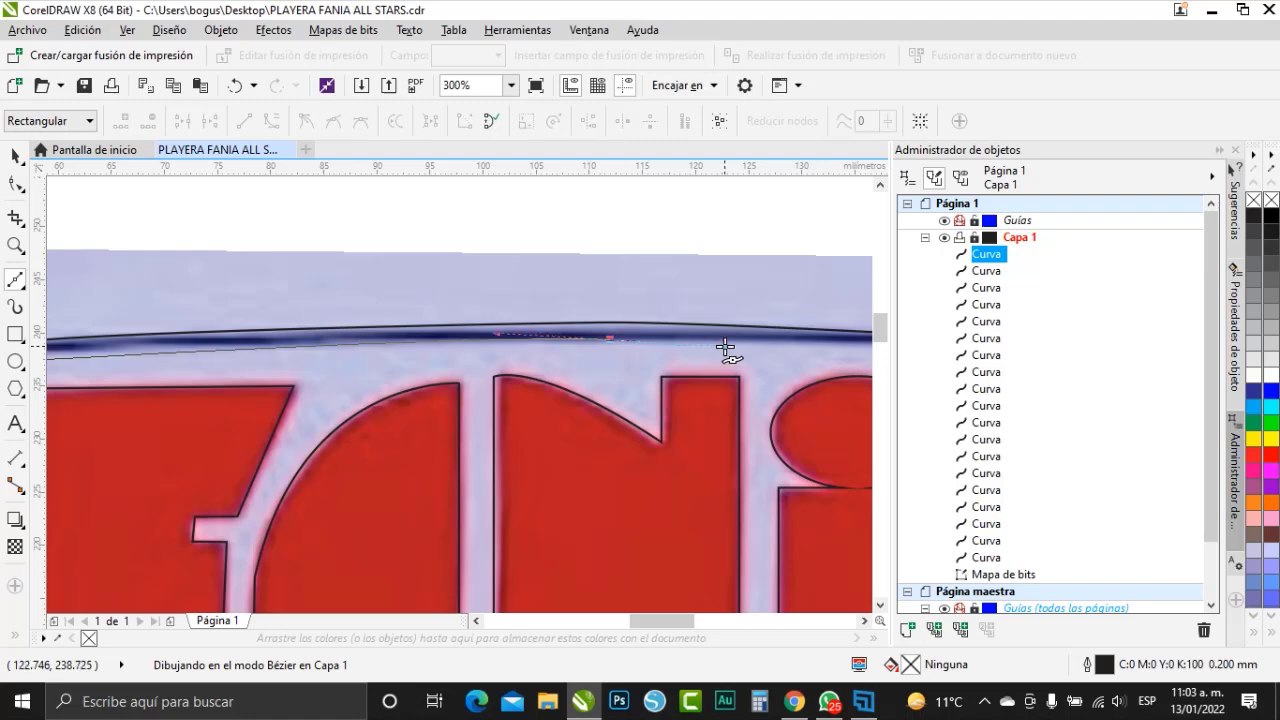
pyautogui.moveTo(725, 346); pyautogui.dragTo(728, 346)
pyautogui.scroll(-3, 506, 384)
pyautogui.scroll(3, 583, 358)
pyautogui.moveTo(621, 353); pyautogui.dragTo(680, 365)
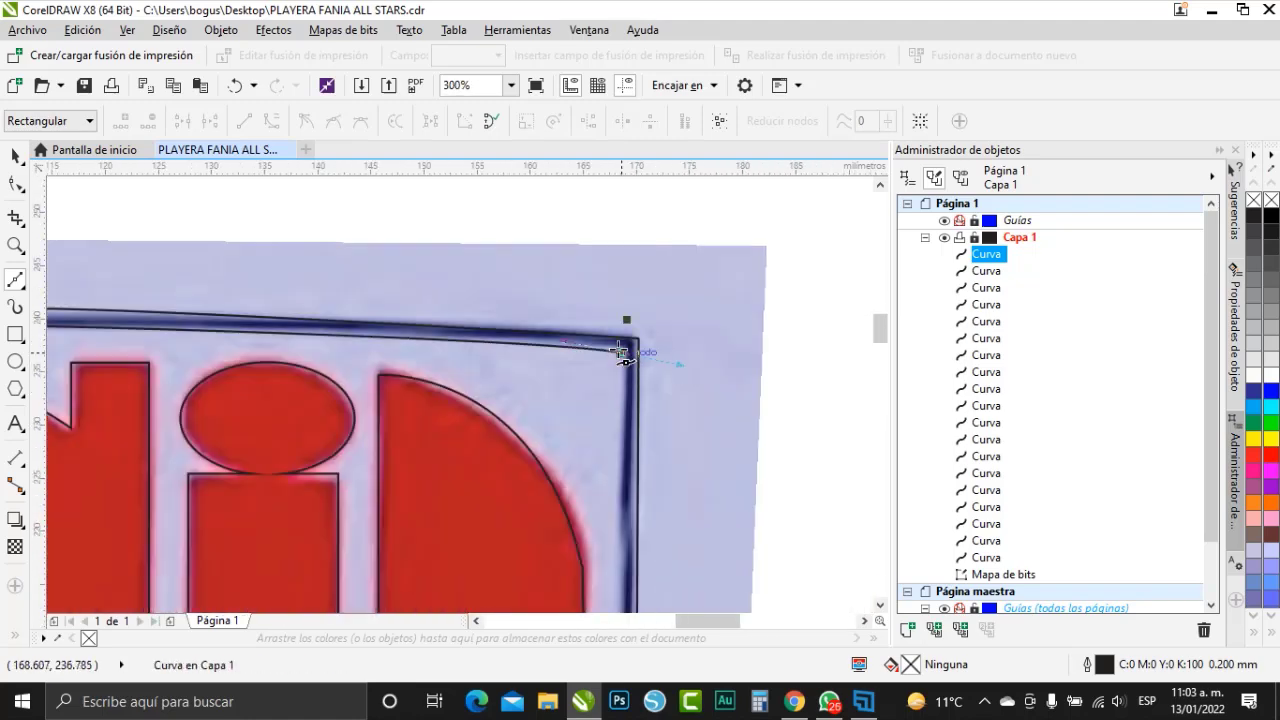
pyautogui.doubleClick(619, 352)
# - Trace the inner outline down the frame's right side, across the top of the RECORDED panel and down LIVE's right side
pyautogui.scroll(-2, 614, 351)
pyautogui.scroll(3, 621, 537)
pyautogui.click(748, 452)
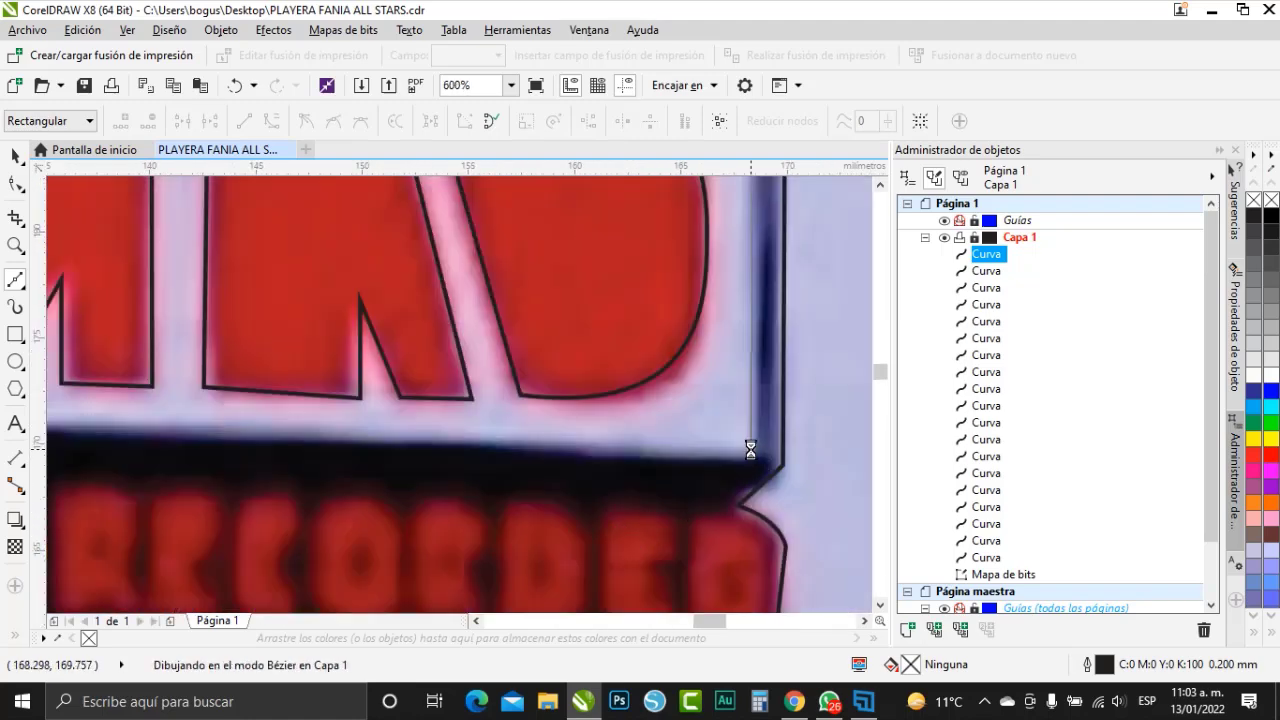
pyautogui.scroll(-1, 744, 455)
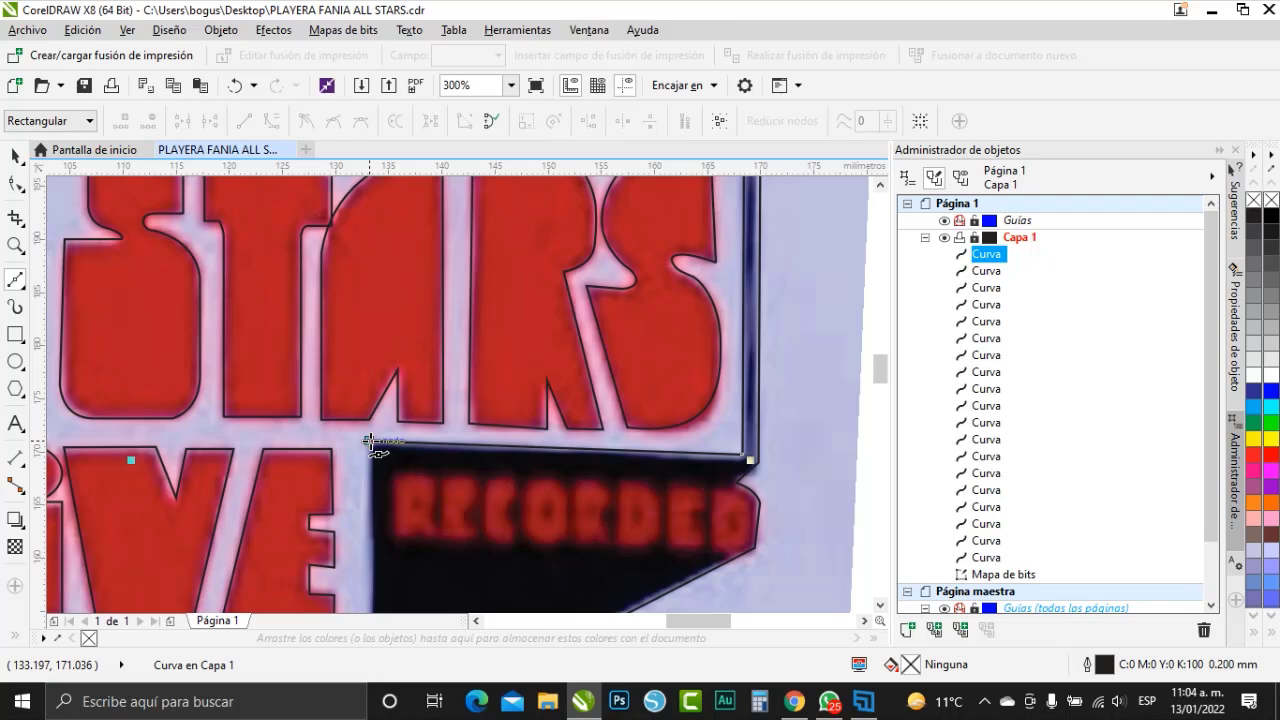
pyautogui.scroll(-2, 371, 442)
pyautogui.scroll(2, 420, 471)
pyautogui.click(486, 508)
# - Trace the inner outline under LIVE, up its left side and across the top of the FILMED panel, closing it at the starting corner
pyautogui.scroll(-2, 484, 507)
pyautogui.scroll(2, 345, 405)
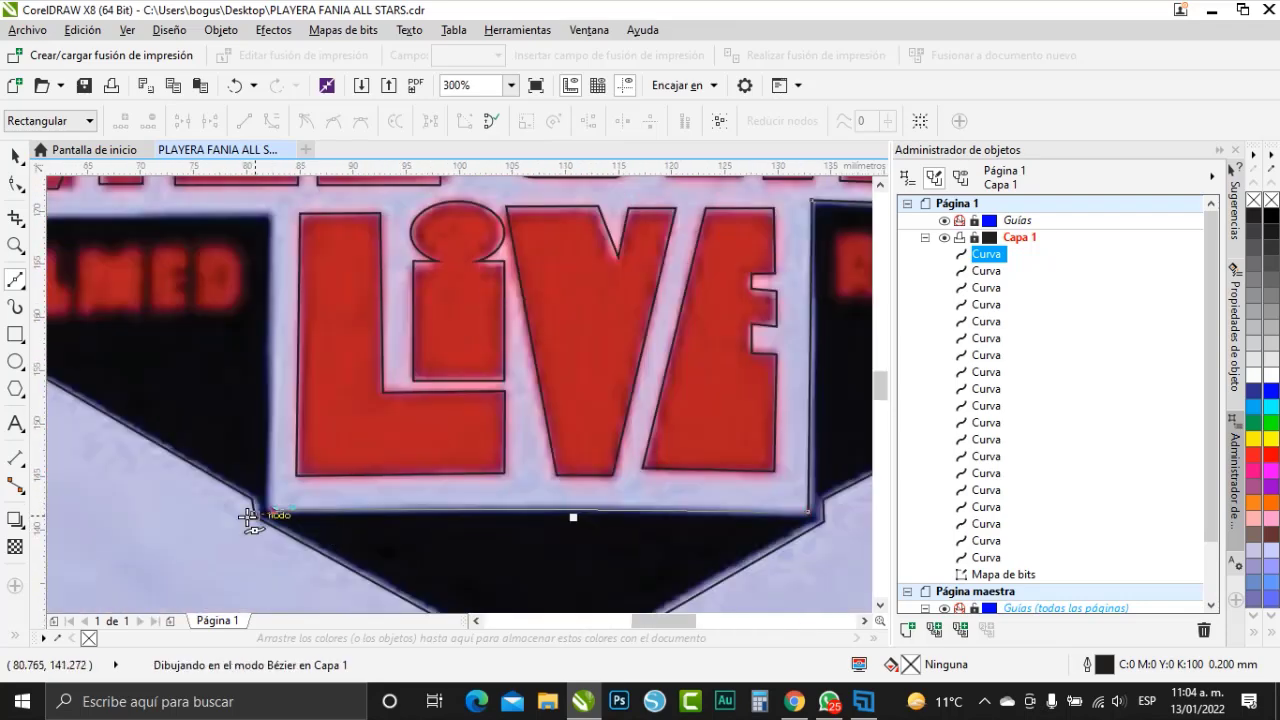
pyautogui.click(274, 511)
pyautogui.click(270, 211)
pyautogui.scroll(-1, 389, 531)
pyautogui.scroll(1, 381, 519)
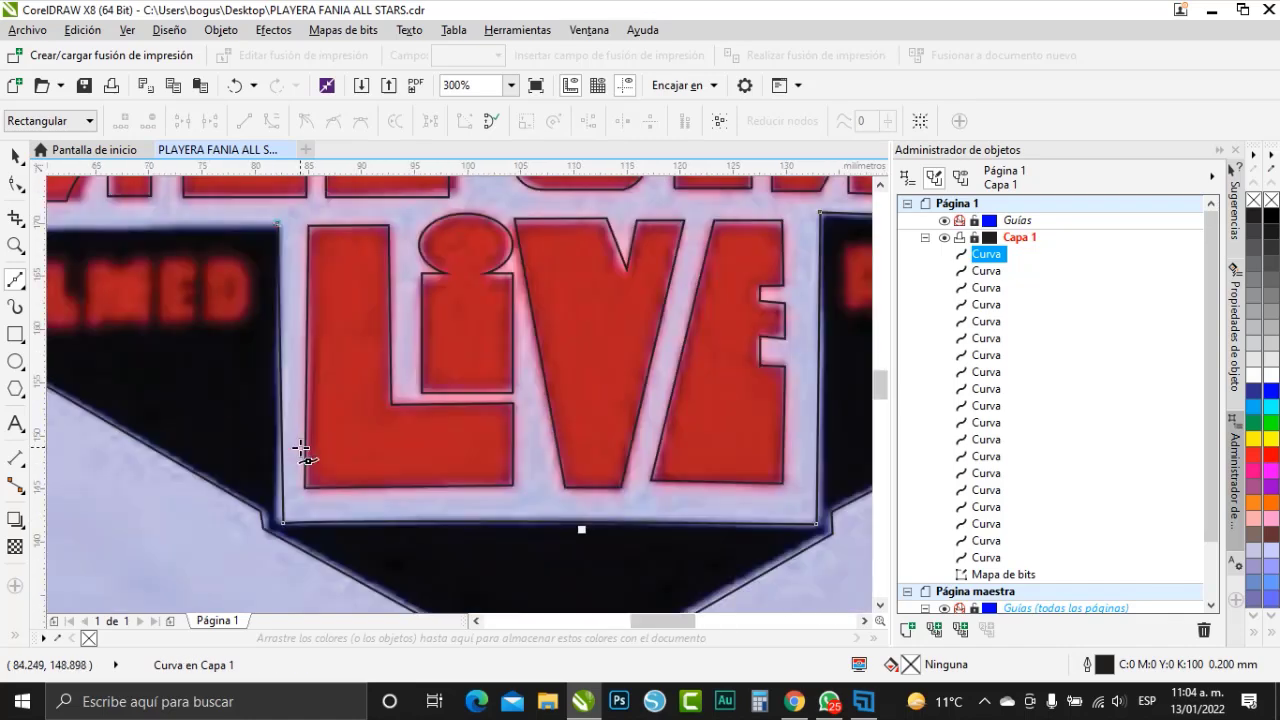
pyautogui.click(283, 521)
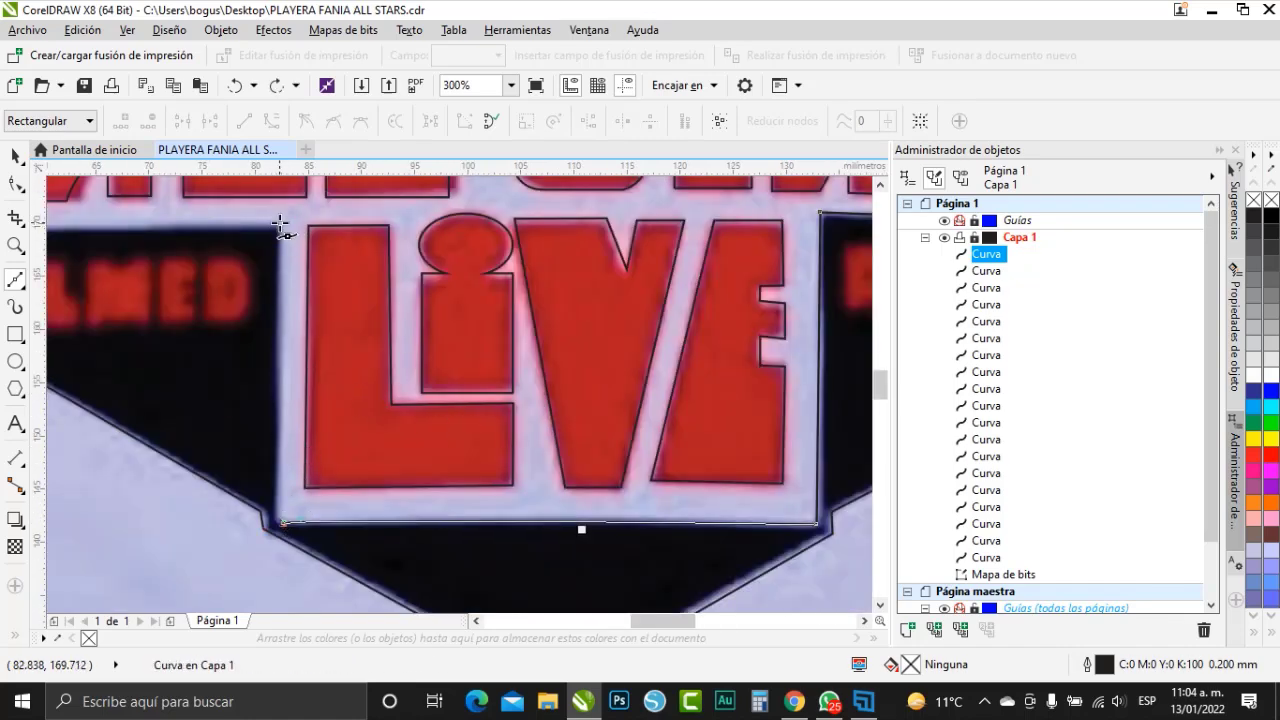
pyautogui.click(282, 224)
pyautogui.scroll(2, 270, 385)
pyautogui.click(211, 349)
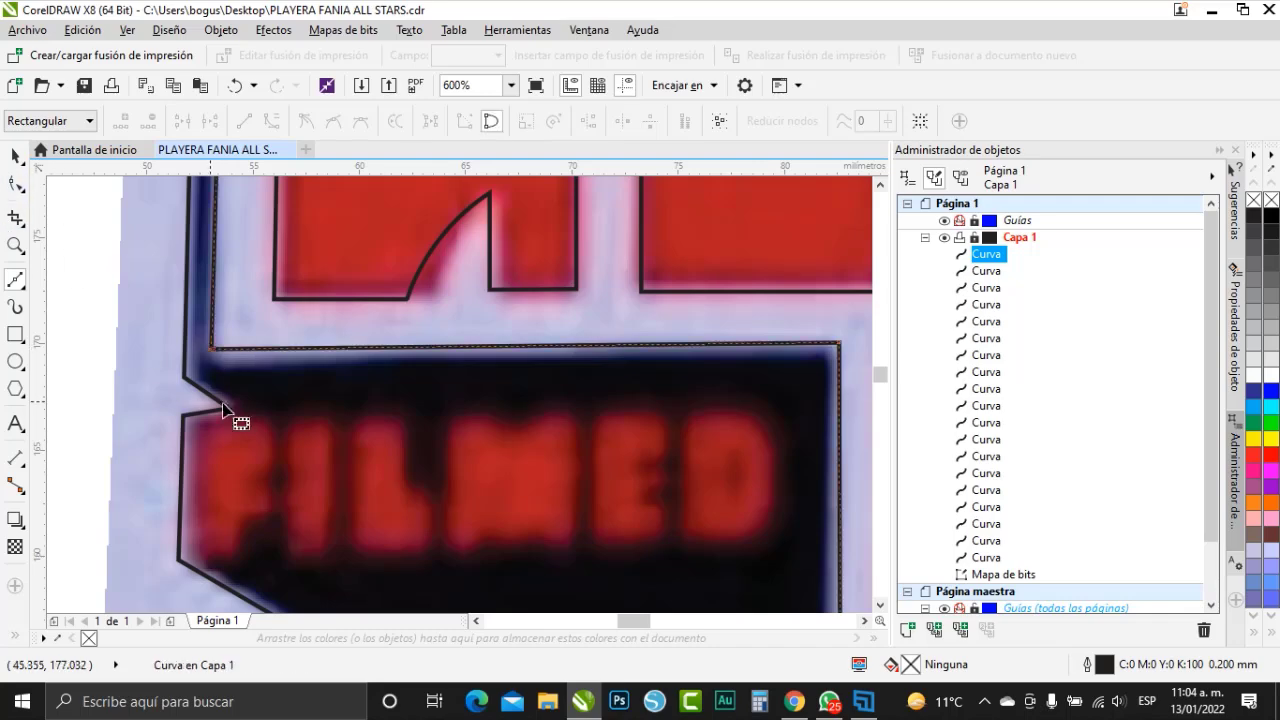
# - Move the inner outline's node at the lower-left corner of the LIVE box onto the bitmap's corner
pyautogui.press('F10')
pyautogui.scroll(-3, 300, 330)
pyautogui.scroll(5, 550, 520)
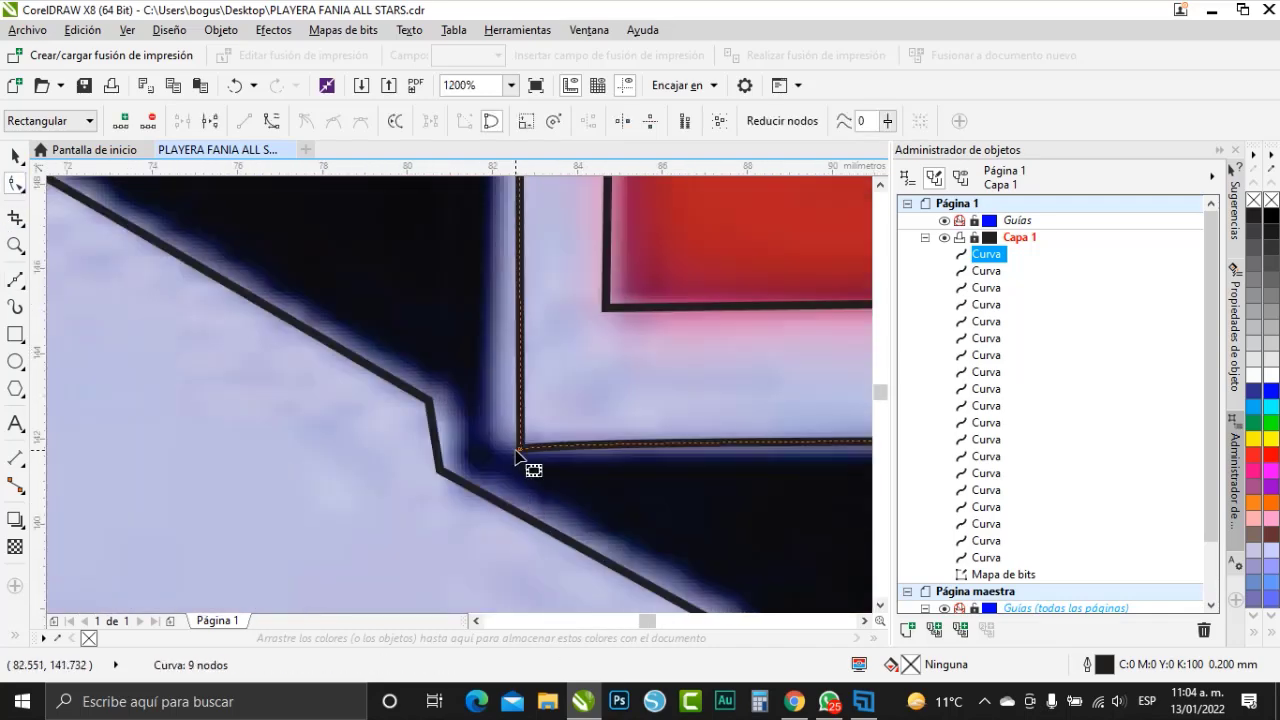
pyautogui.moveTo(517, 455); pyautogui.dragTo(494, 449)
pyautogui.scroll(-6, 343, 423)
# - Combine the inner and outer badge outlines, fill the resulting frame with black and remove its contour
pyautogui.click(16, 157)
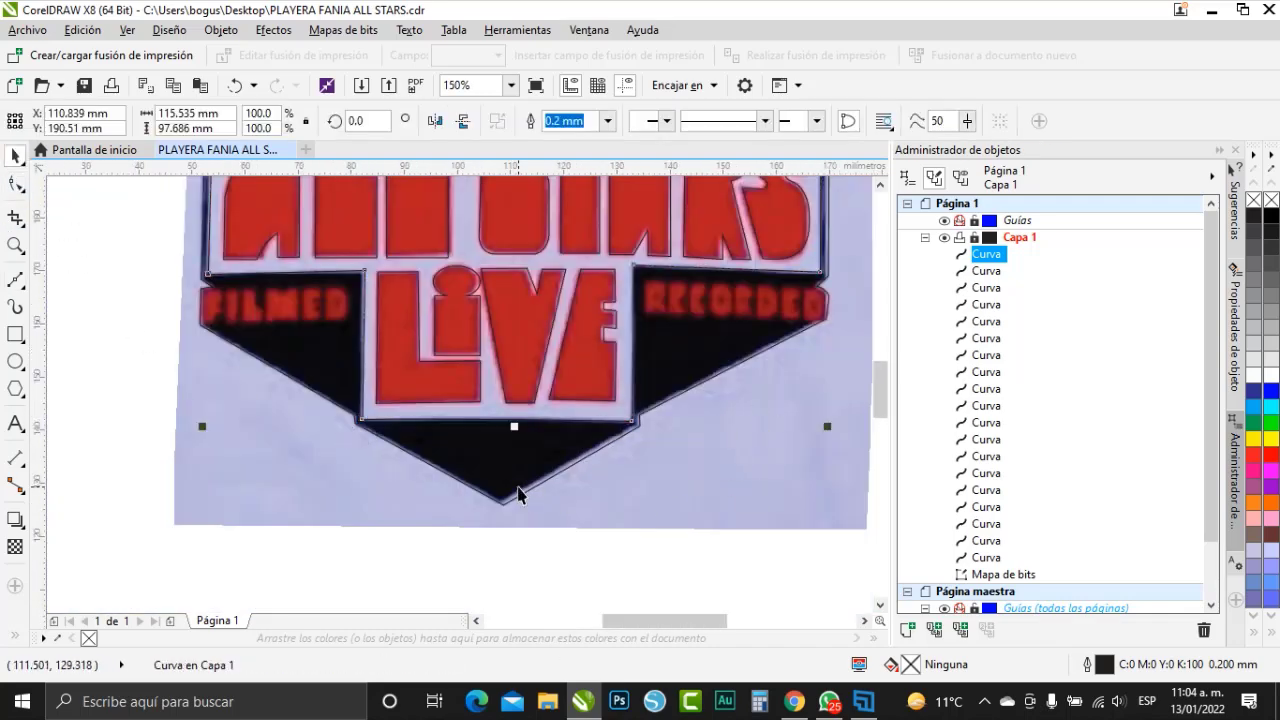
pyautogui.keyDown('shift'); pyautogui.click(517, 493); pyautogui.keyUp('shift')
pyautogui.hotkey('ctrl', 'l')
pyautogui.click(1256, 214)
pyautogui.rightClick(1257, 204)
pyautogui.scroll(-1, 303, 387)
pyautogui.click(480, 466)
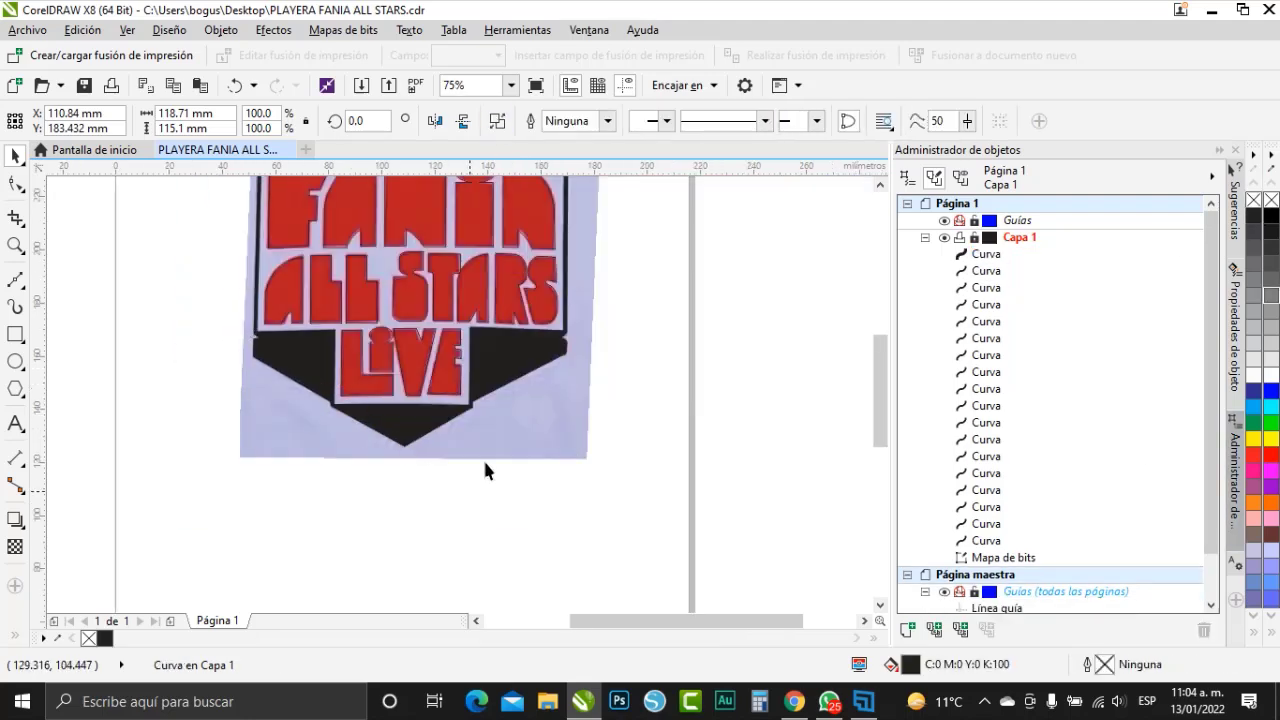
# - Move the reference bitmap group off the traced artwork to the area beside the page
pyautogui.moveTo(313, 415); pyautogui.dragTo(664, 480)
pyautogui.hotkey('ctrl', 'z')
pyautogui.scroll(-1, 467, 495)
pyautogui.moveTo(445, 469); pyautogui.dragTo(640, 463)
pyautogui.scroll(1, 447, 384)
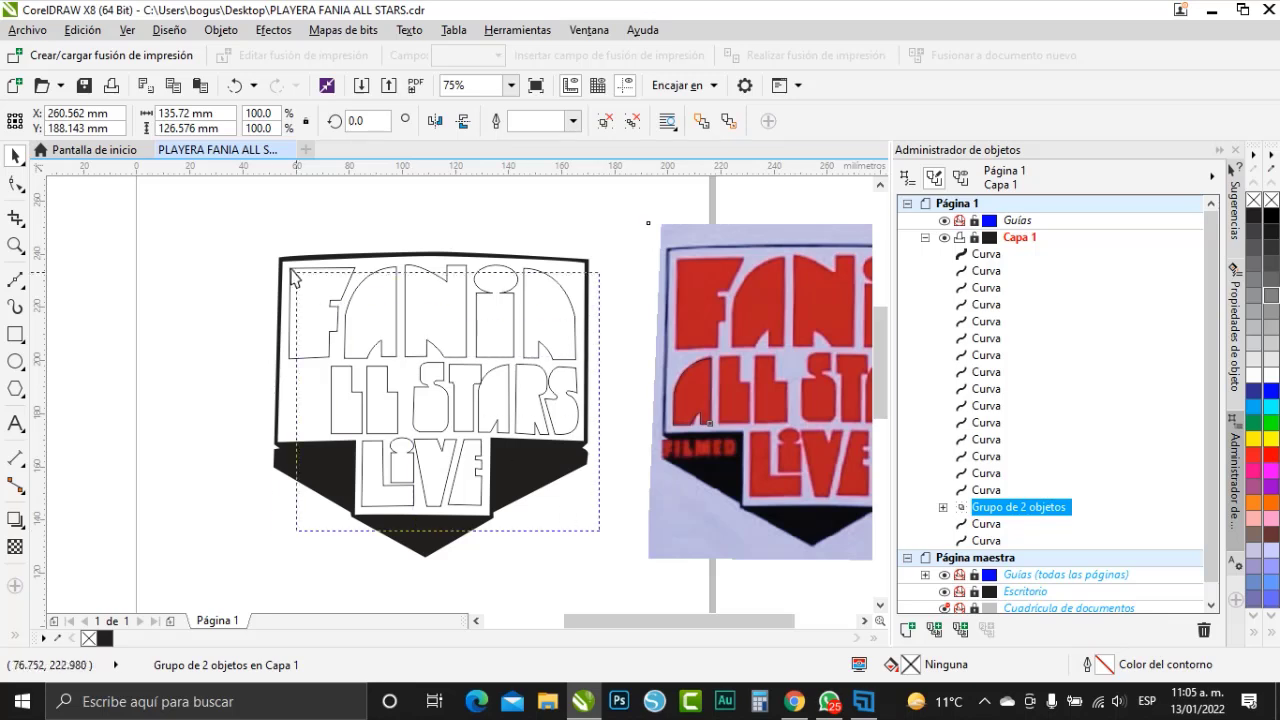
# - Select all the traced letter curves inside the frame, combine them into one curve and fill it with red
pyautogui.moveTo(237, 232); pyautogui.dragTo(236, 226)
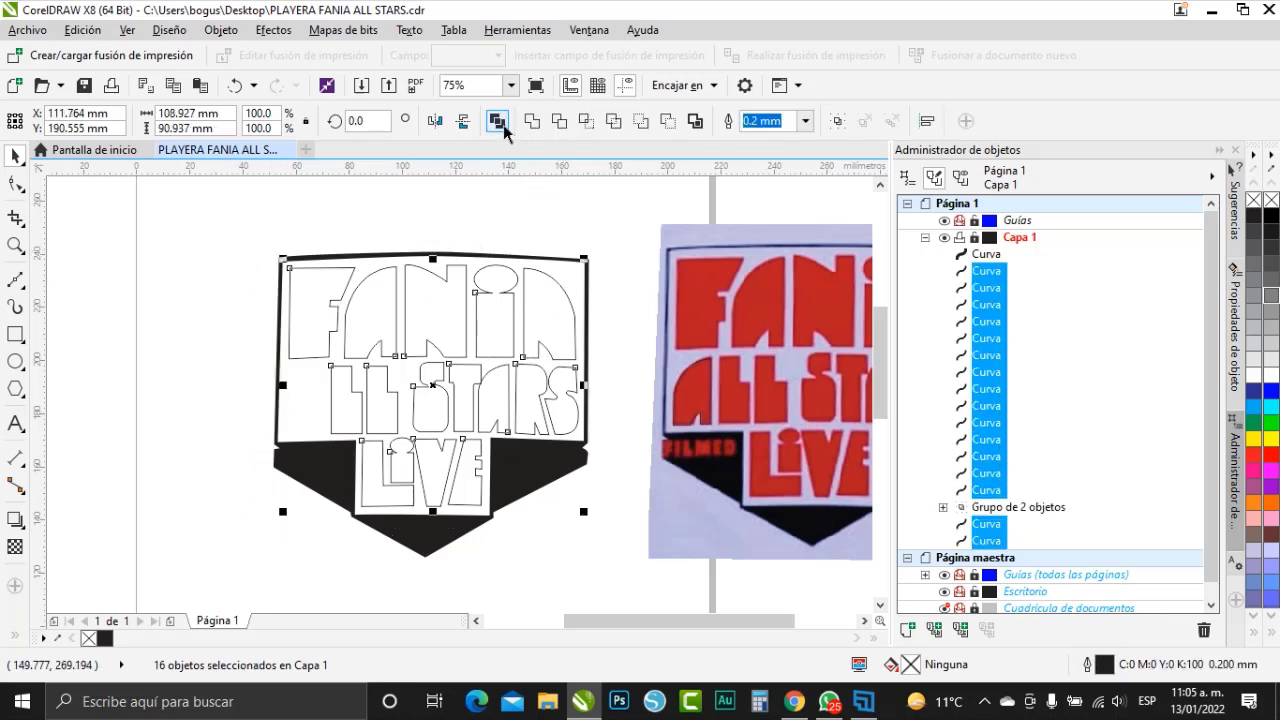
pyautogui.click(498, 121)
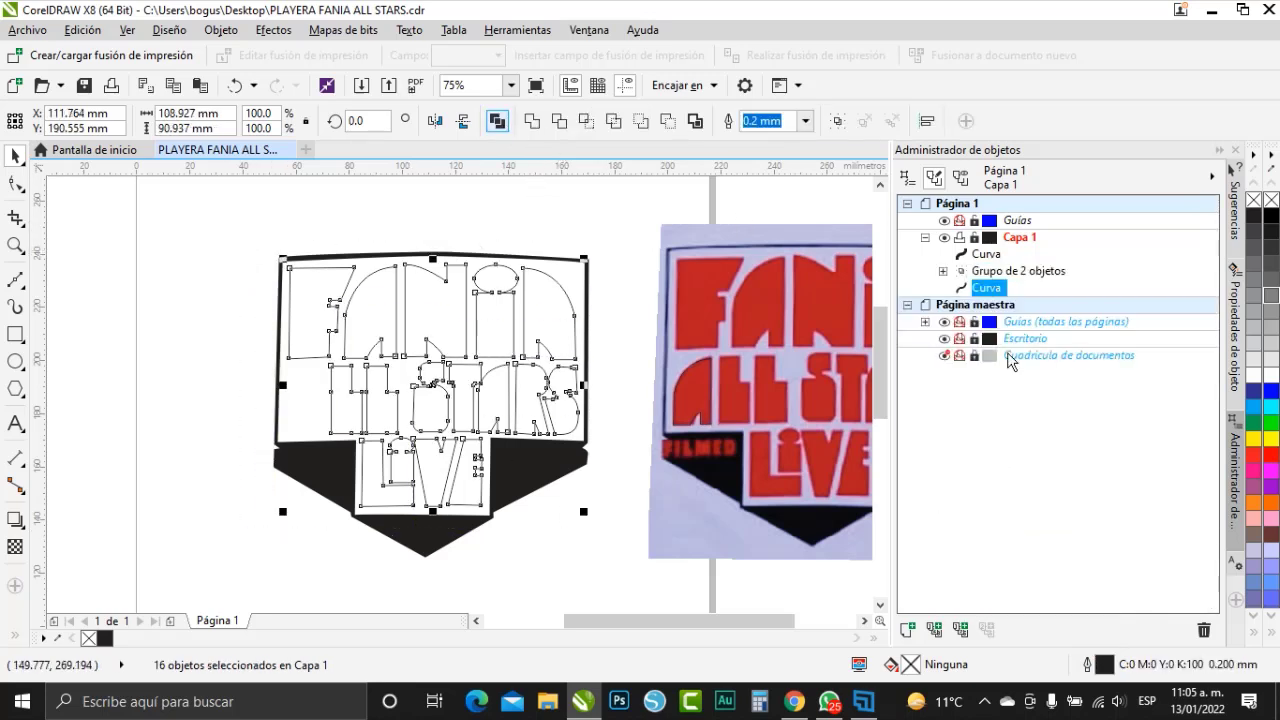
pyautogui.click(1254, 452)
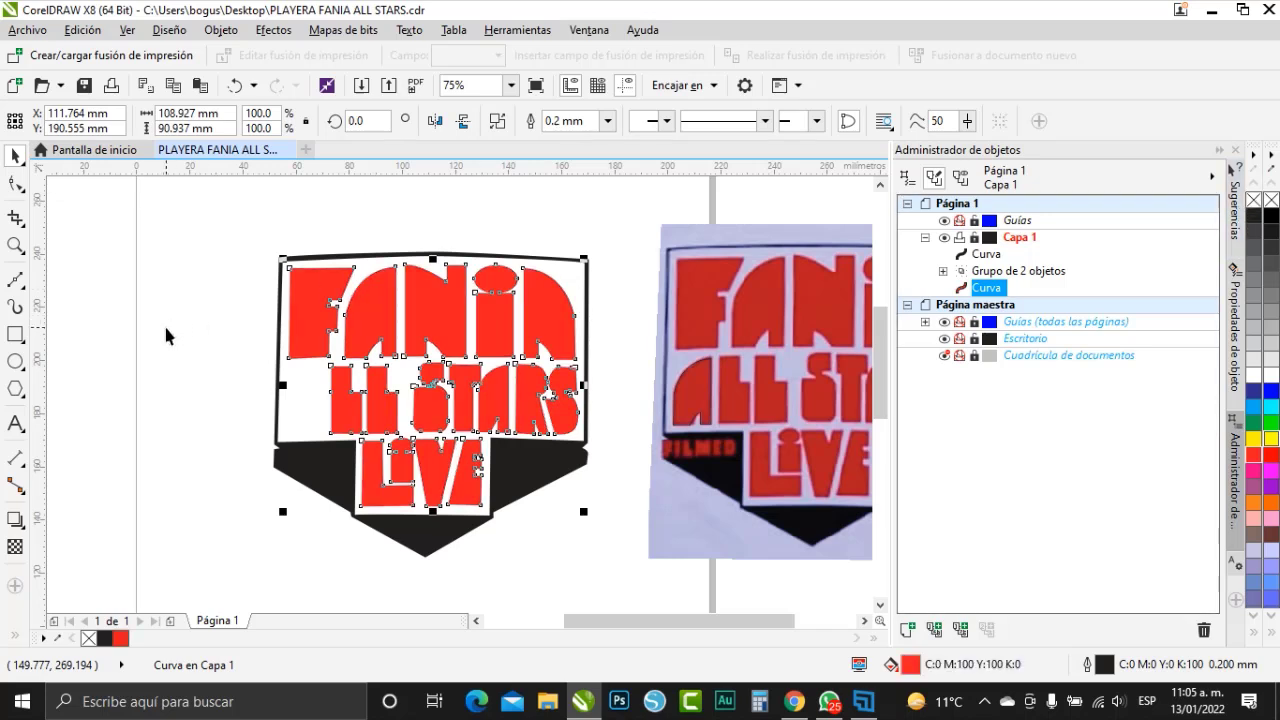
# - Move the reference bitmap group farther away from the page and inspect the colored logo up close
pyautogui.scroll(-1, 165, 335)
pyautogui.moveTo(458, 422); pyautogui.dragTo(532, 418)
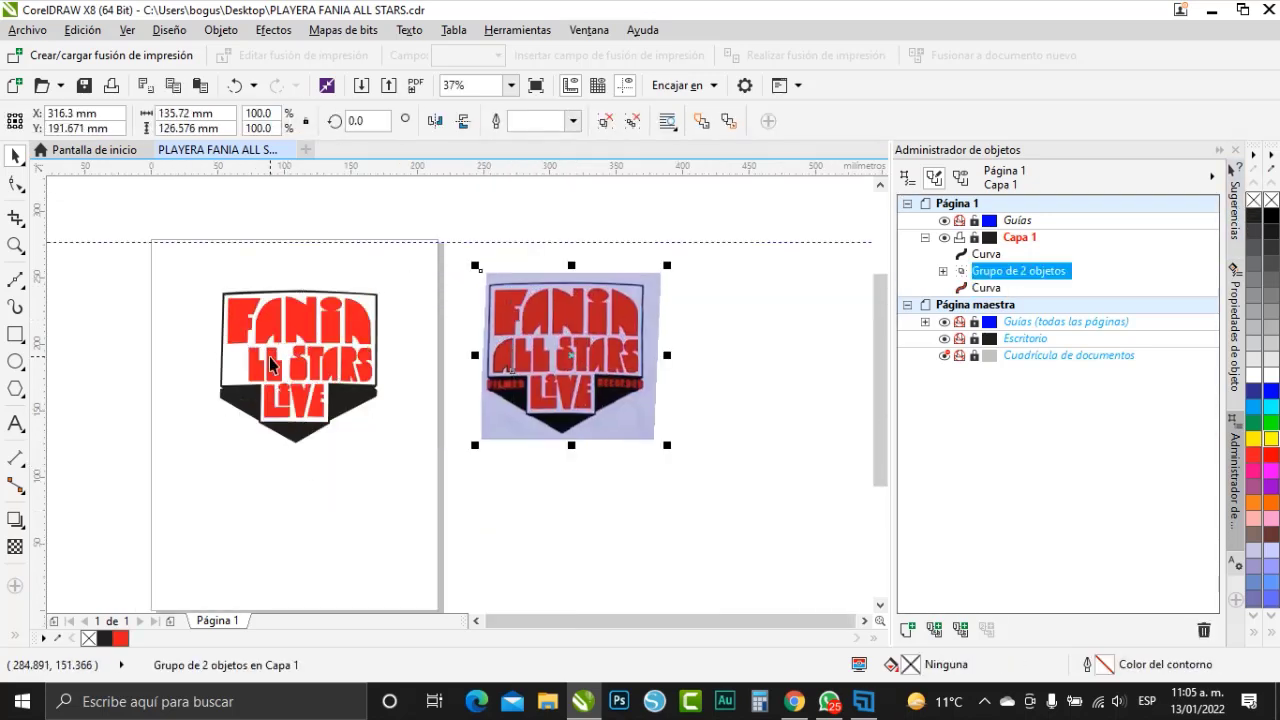
pyautogui.scroll(3, 270, 362)
pyautogui.scroll(-1, 314, 285)
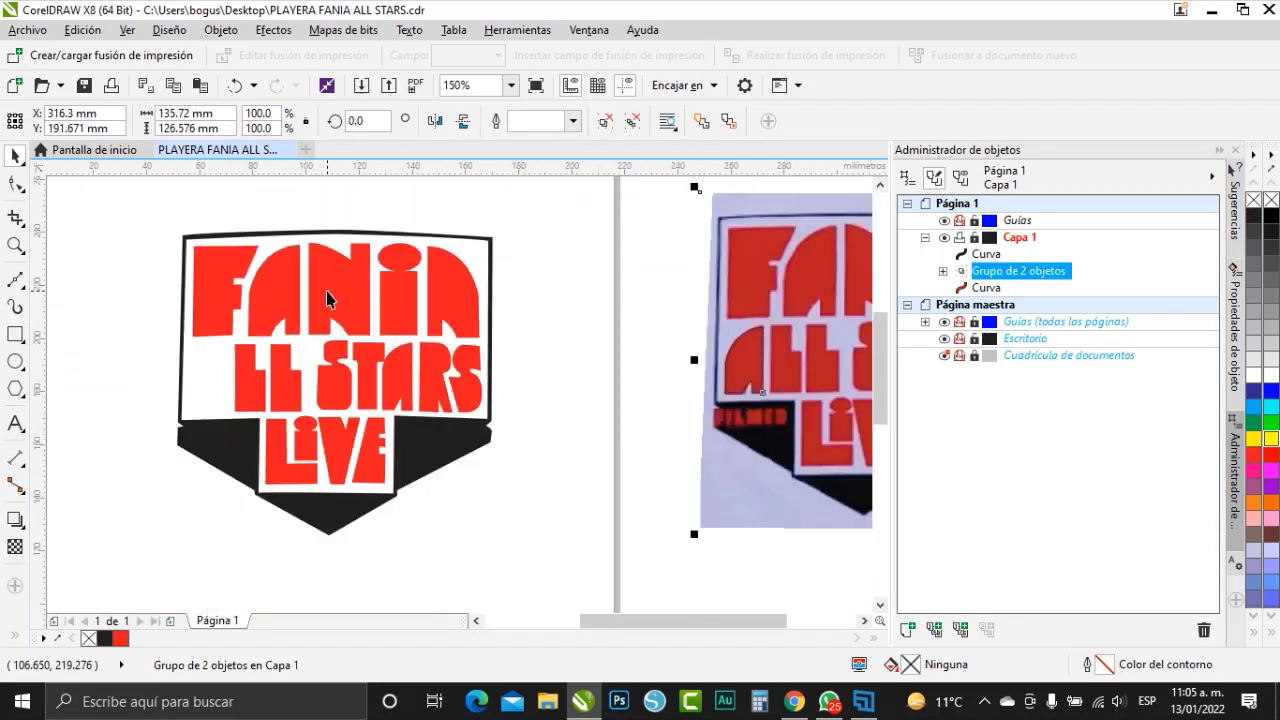